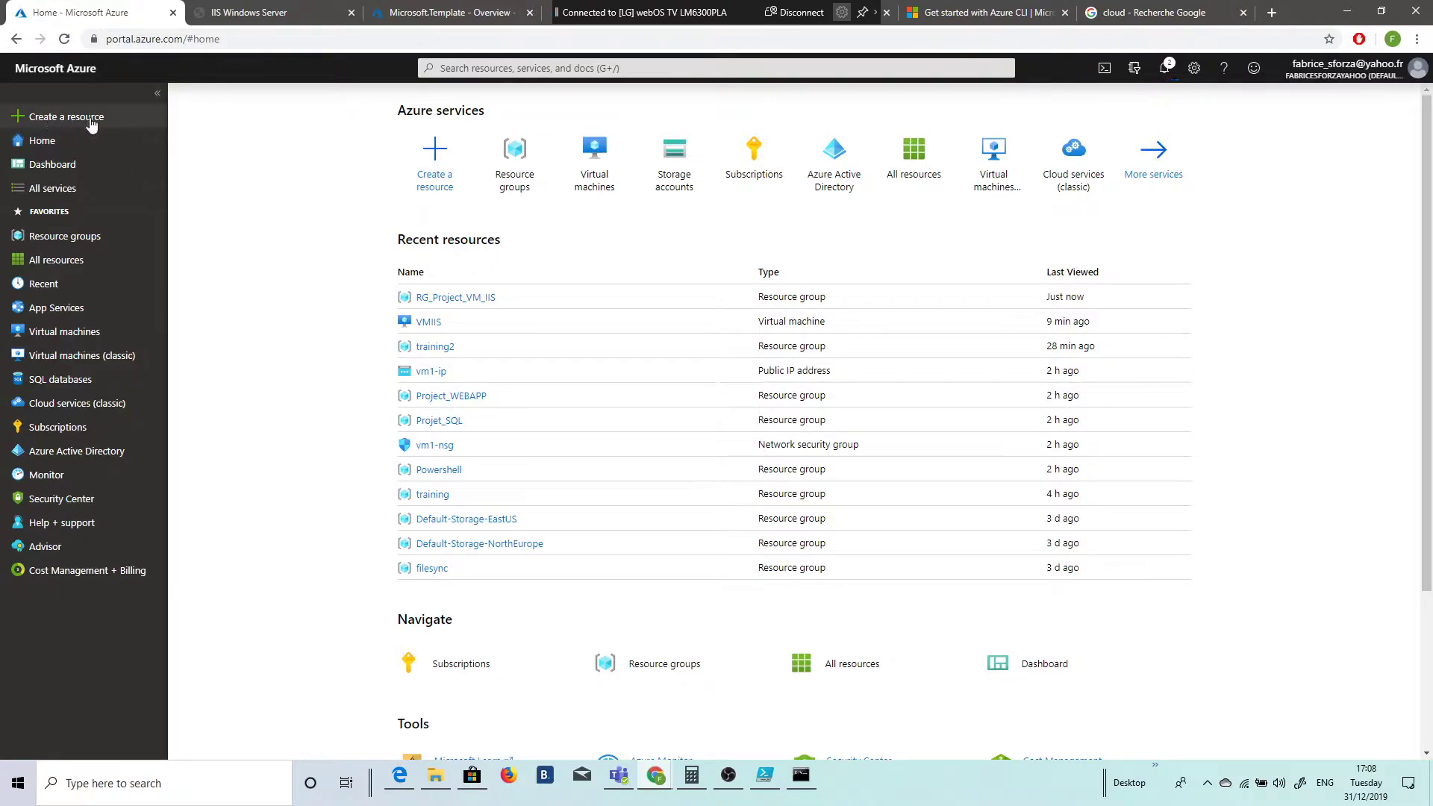
Create a resource group named RGVMWEB in the (Europe) France Central region.
{"action": "left_click", "coordinate": [79, 237]}
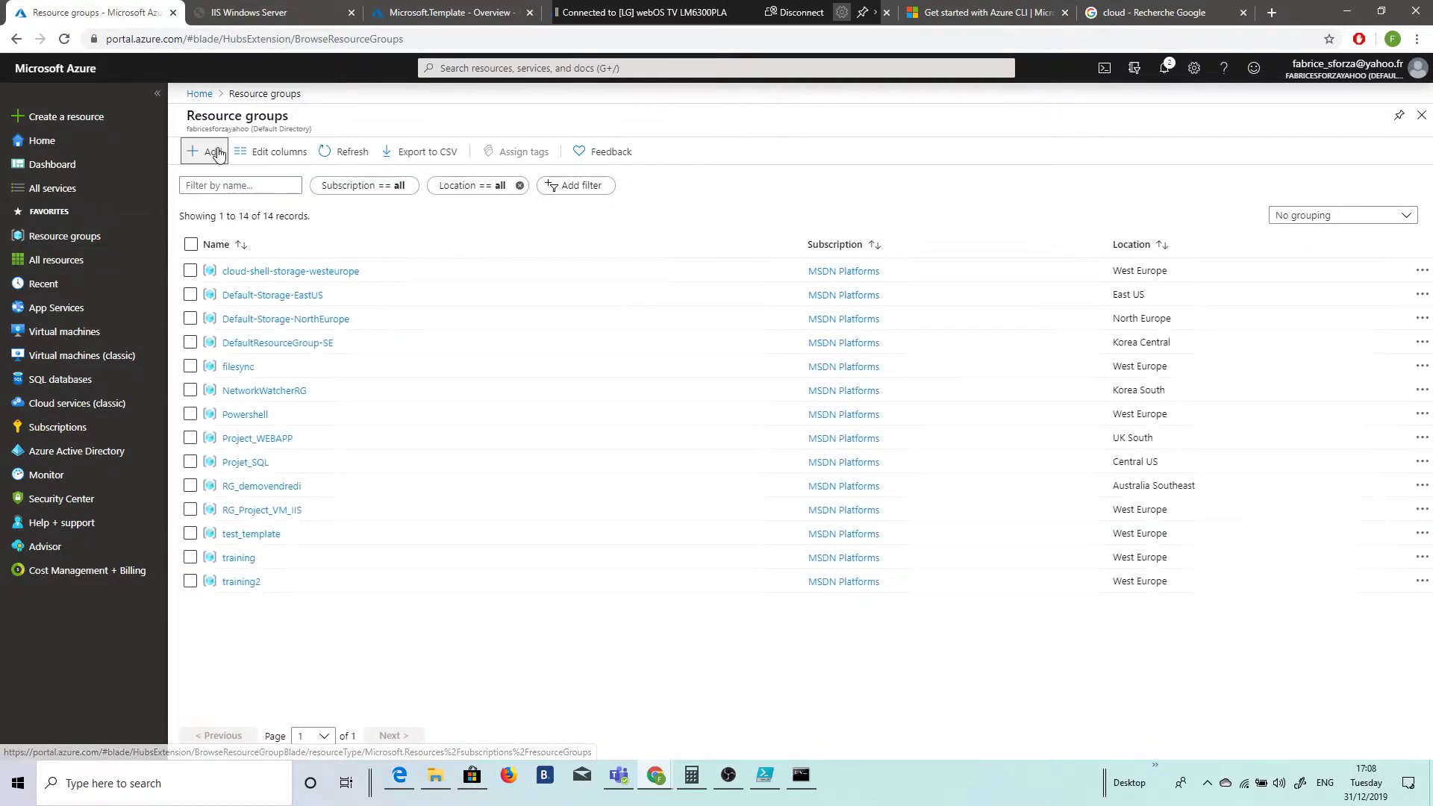
{"action": "left_click", "coordinate": [192, 153]}
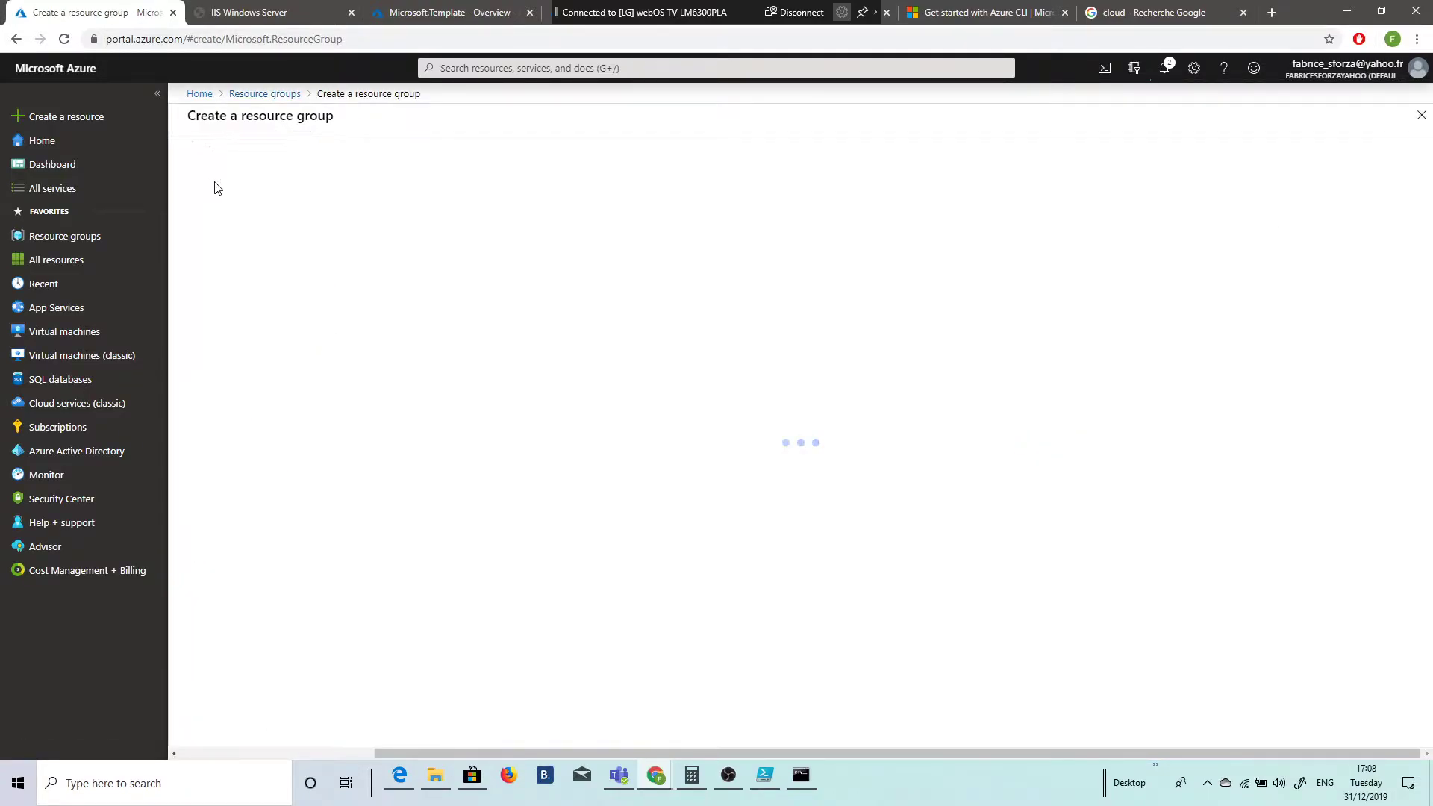
{"action": "left_click", "coordinate": [412, 299]}
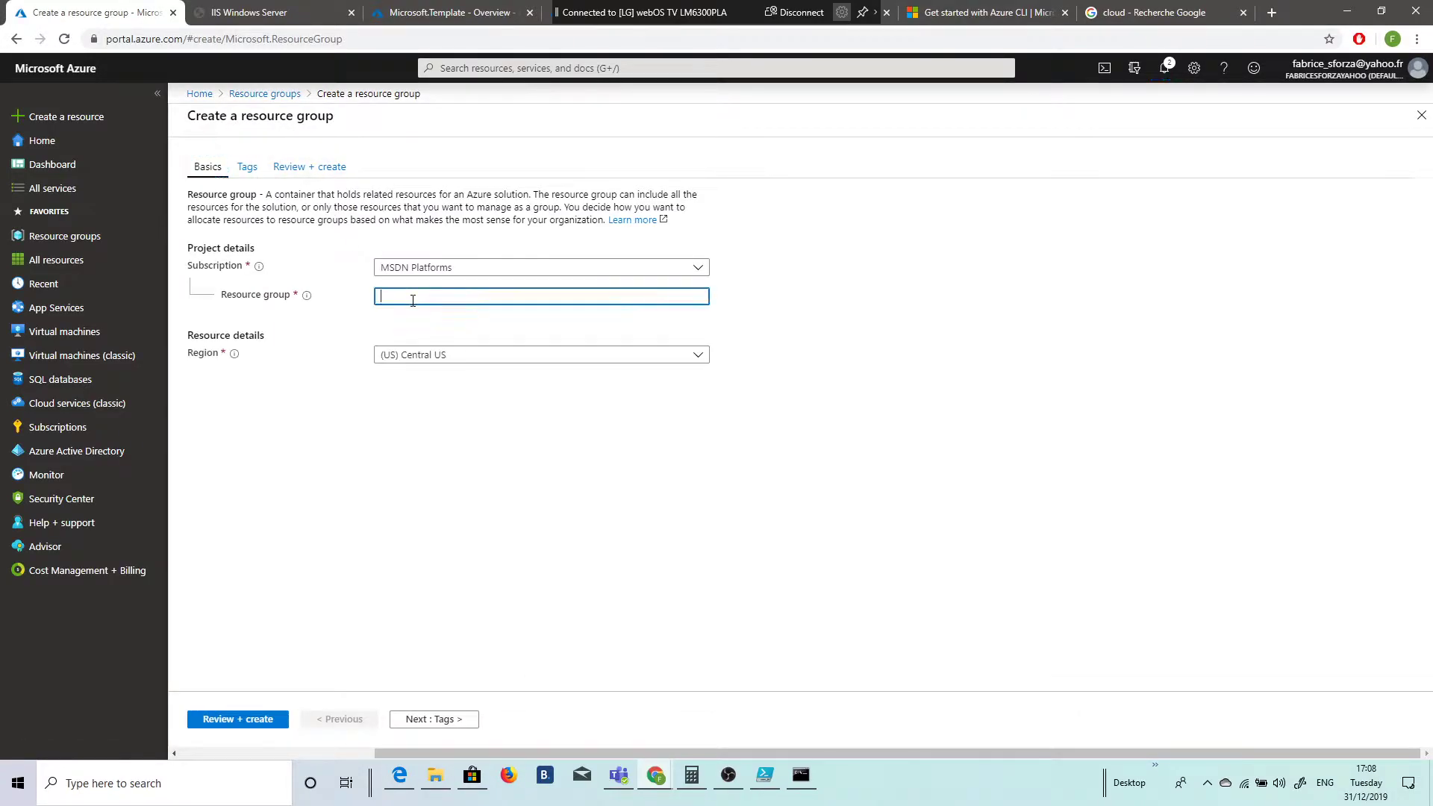
{"action": "type", "text": "RG_"}
{"action": "left_click", "coordinate": [531, 362]}
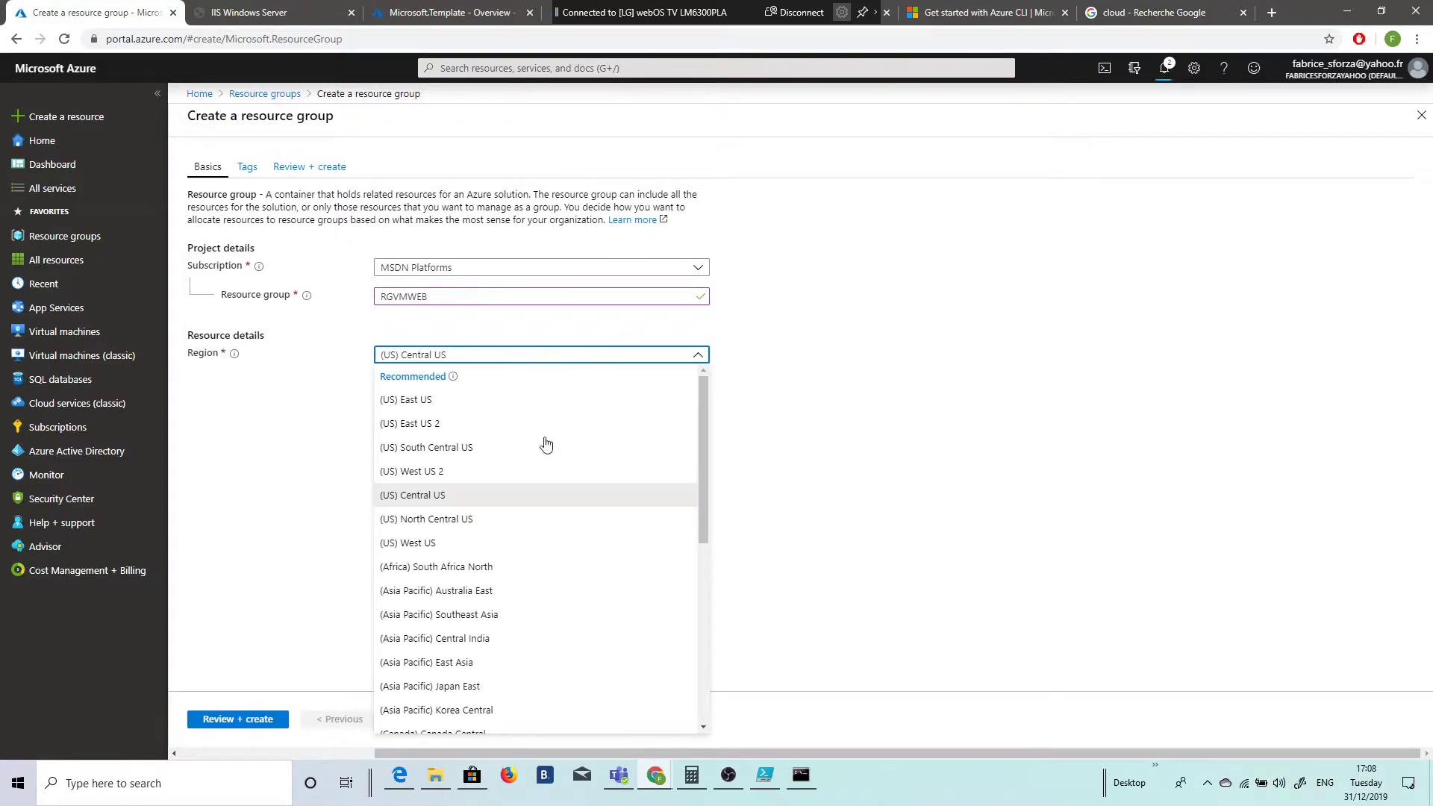
{"action": "scroll", "coordinate": [514, 433], "scroll_direction": "down", "scroll_amount": 3}
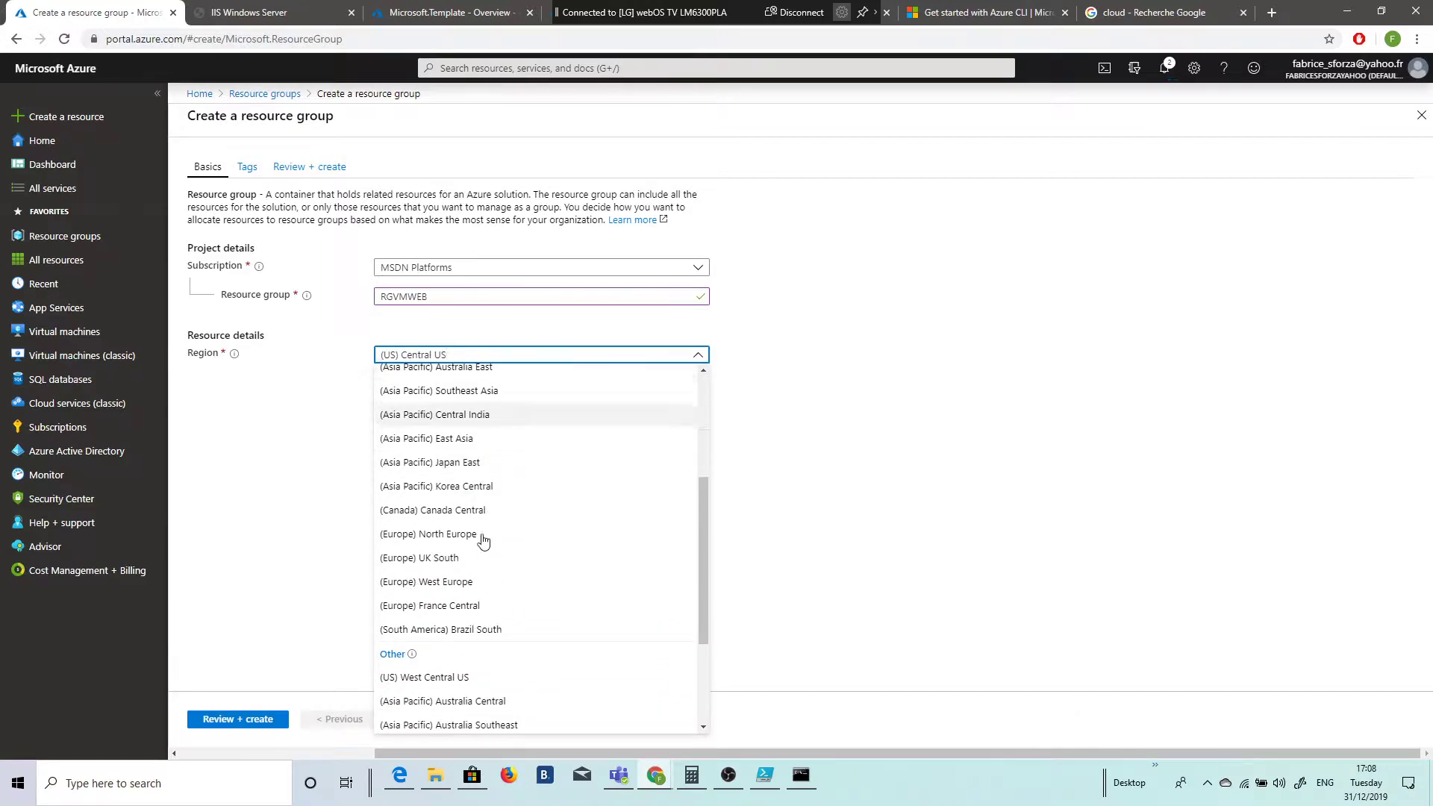
{"action": "left_click", "coordinate": [469, 607]}
{"action": "left_click", "coordinate": [258, 720]}
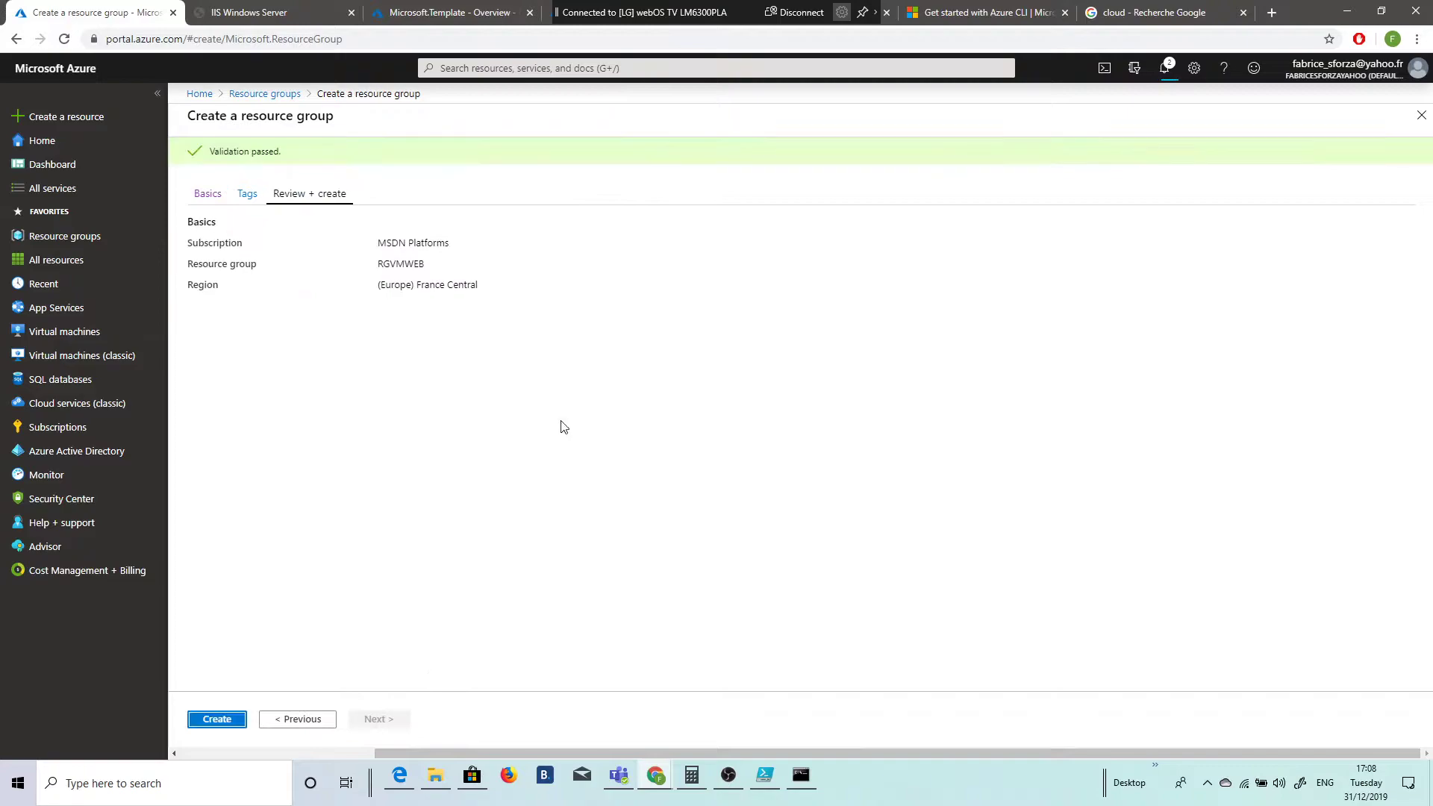
{"action": "left_click", "coordinate": [235, 720]}
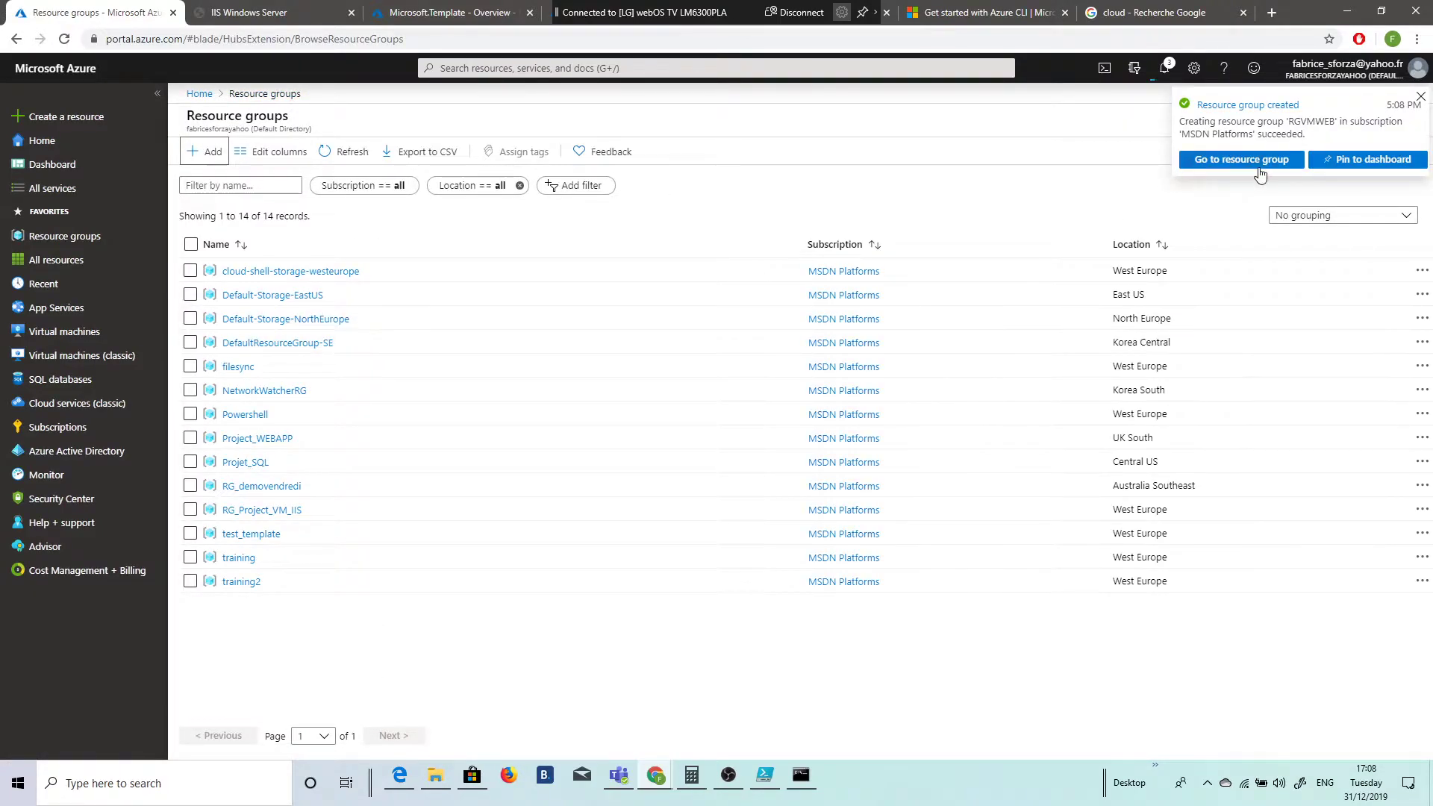
Open the RGVMWEB resource group and start adding a virtual machine from the Compute category.
{"action": "left_click", "coordinate": [1257, 165]}
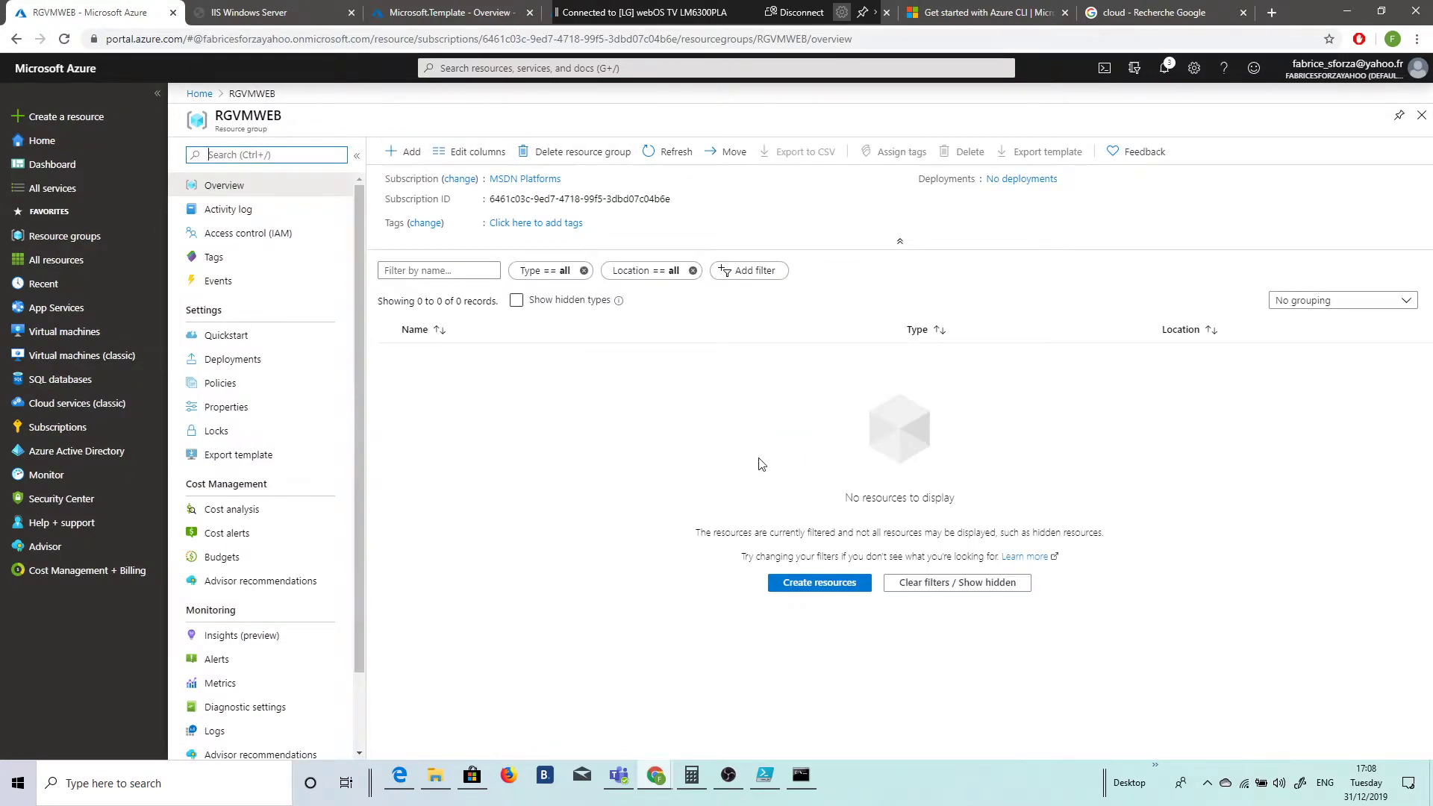
{"action": "left_click", "coordinate": [415, 157]}
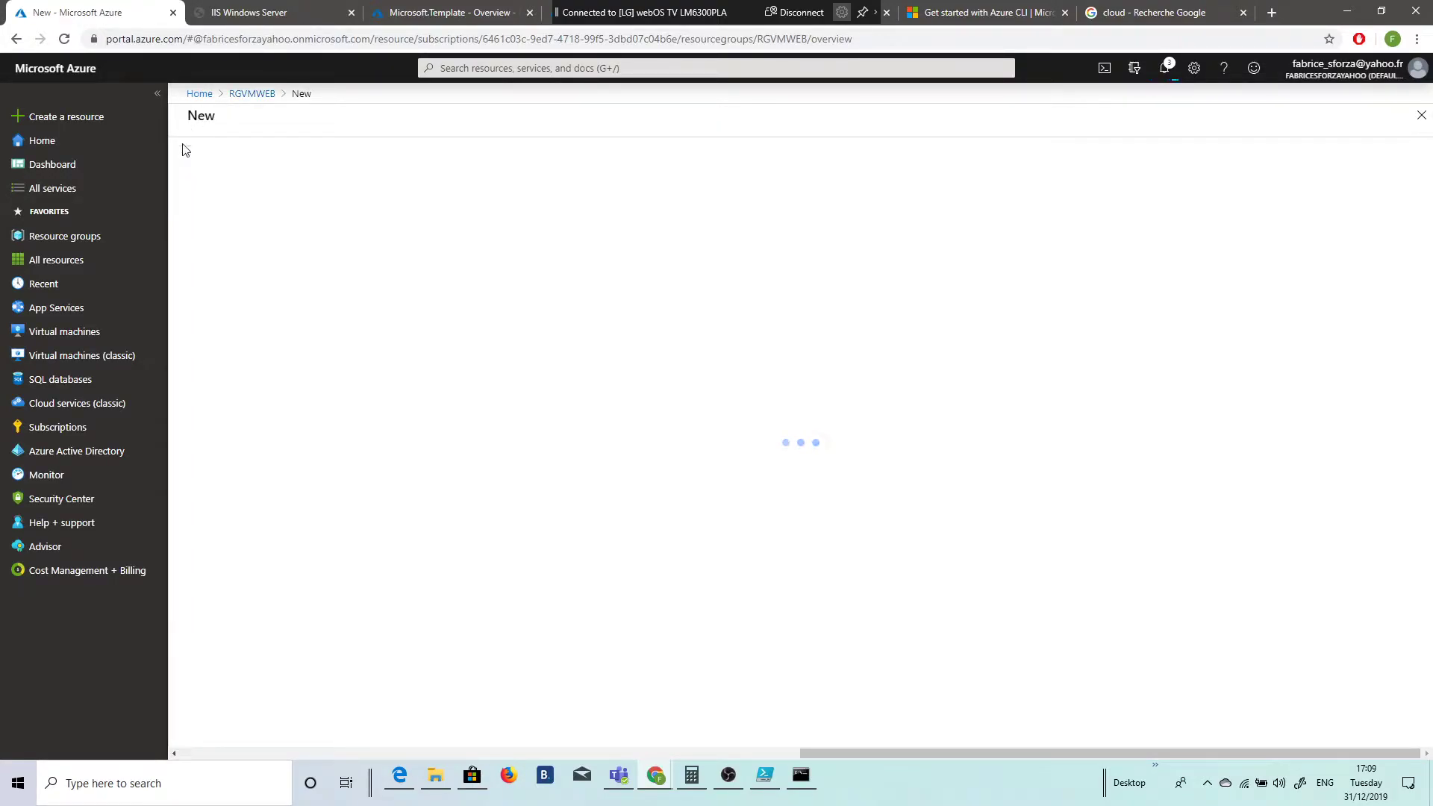
{"action": "left_click", "coordinate": [212, 345]}
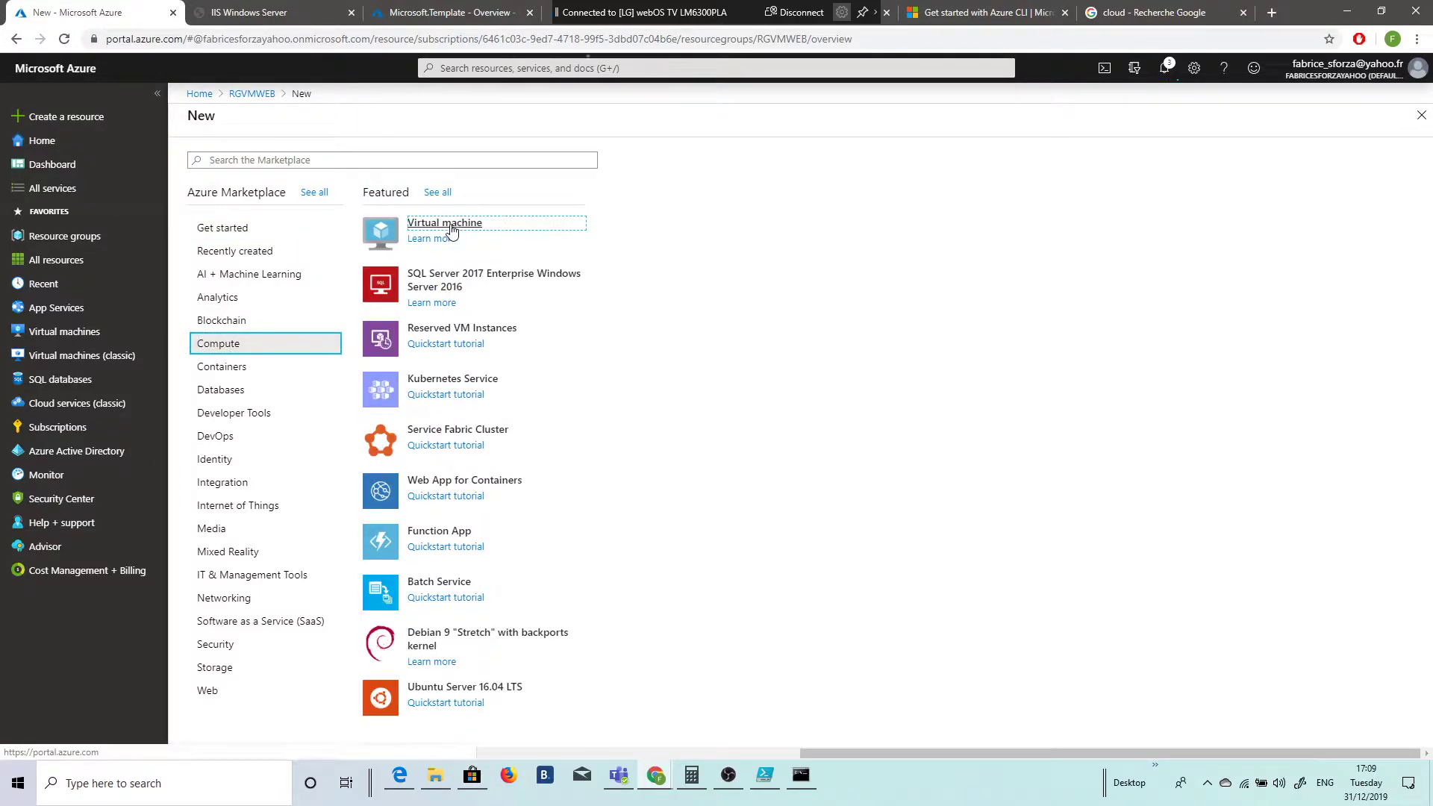
{"action": "left_click", "coordinate": [451, 231]}
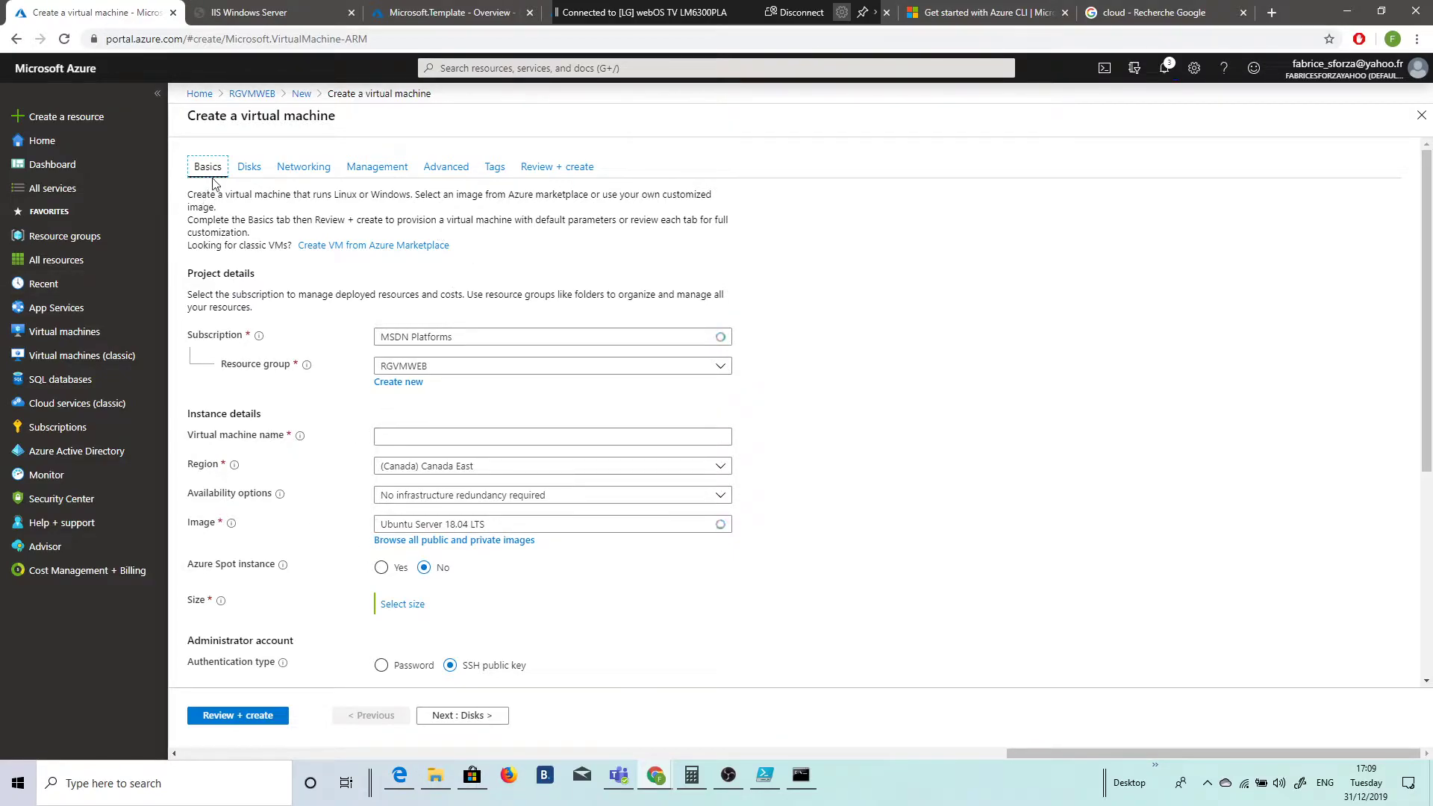
Review the virtual machine's disk, networking, management and advanced settings, and return to the basic settings.
{"action": "left_click", "coordinate": [251, 171]}
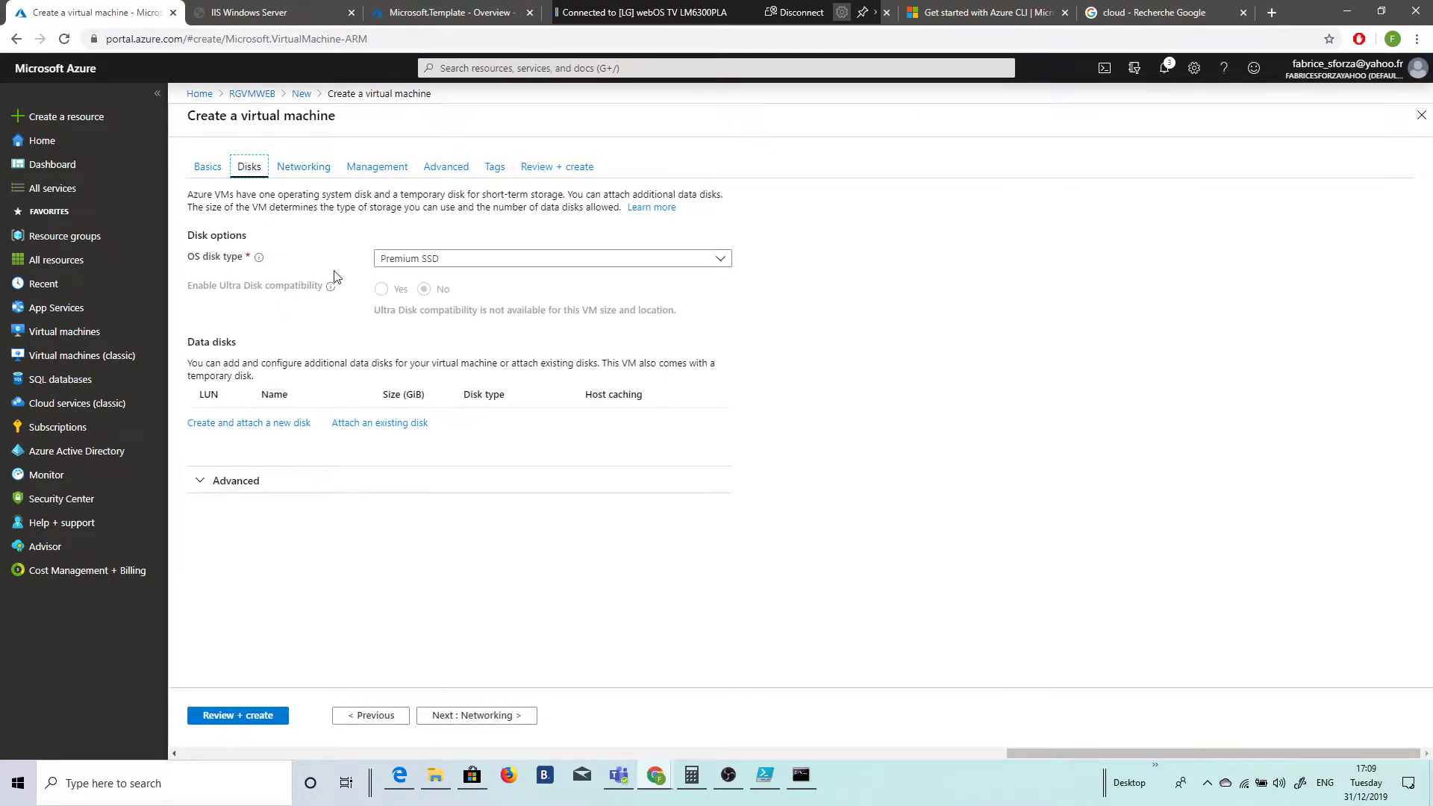
{"action": "left_click", "coordinate": [314, 177]}
{"action": "left_click", "coordinate": [314, 173]}
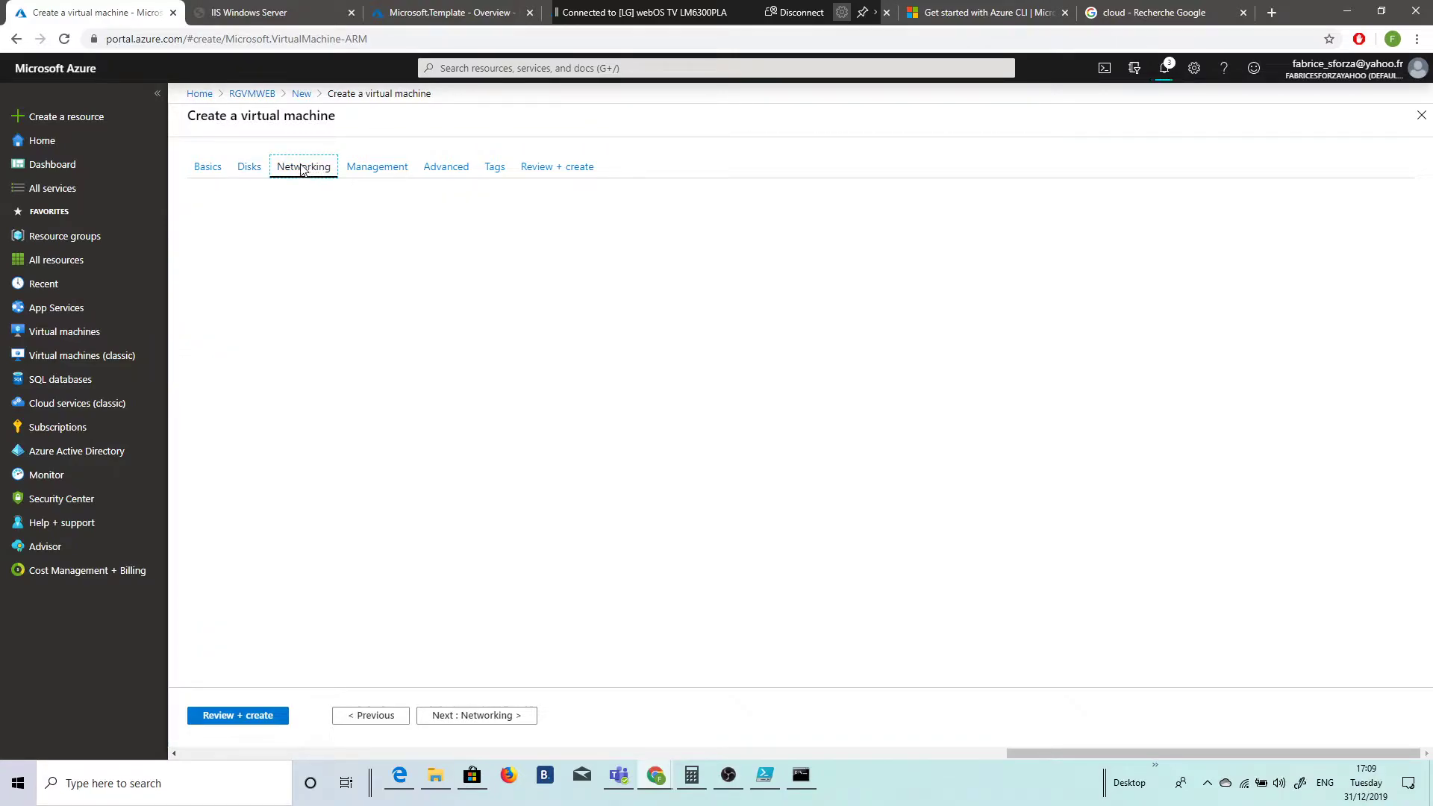
{"action": "left_click", "coordinate": [381, 170]}
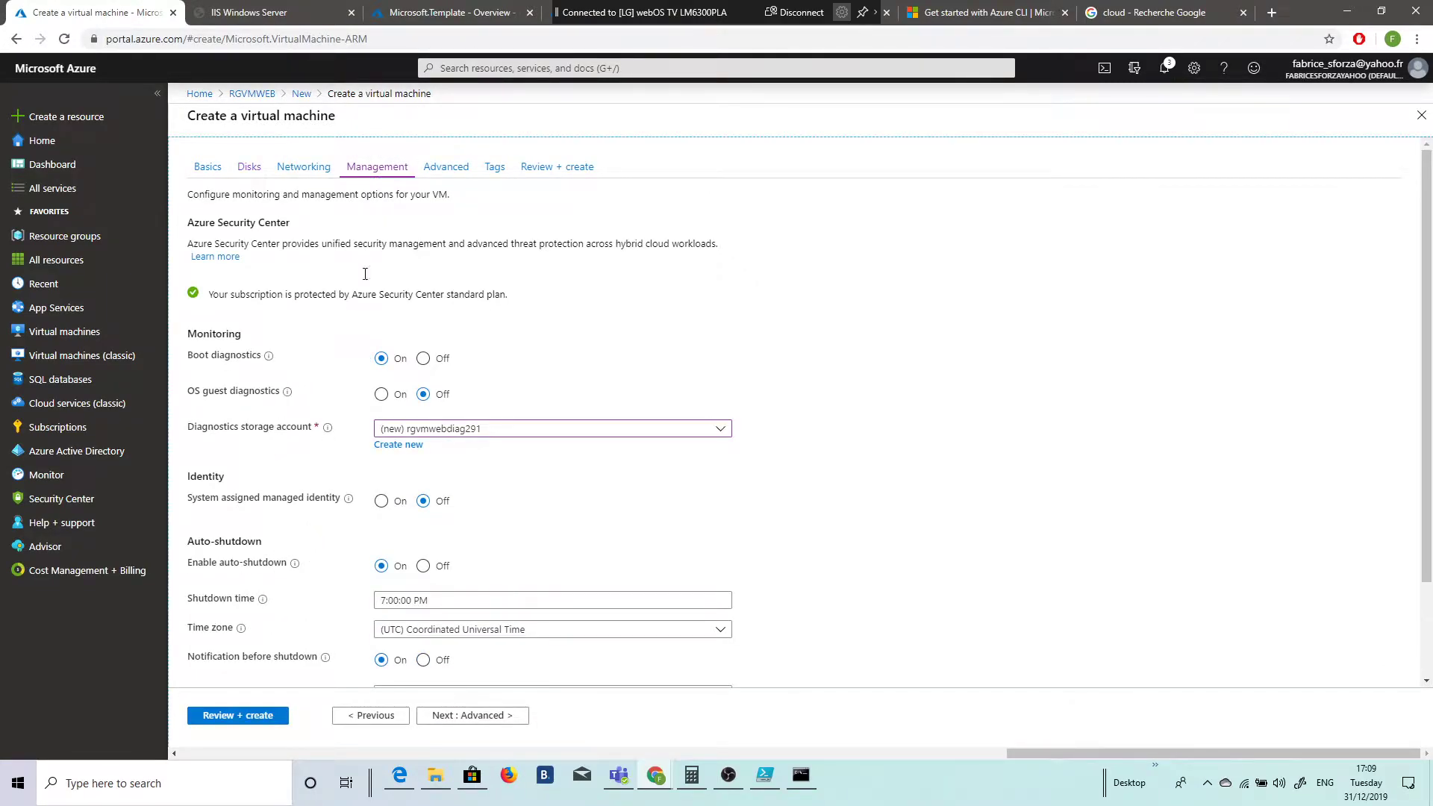
{"action": "left_click", "coordinate": [447, 170]}
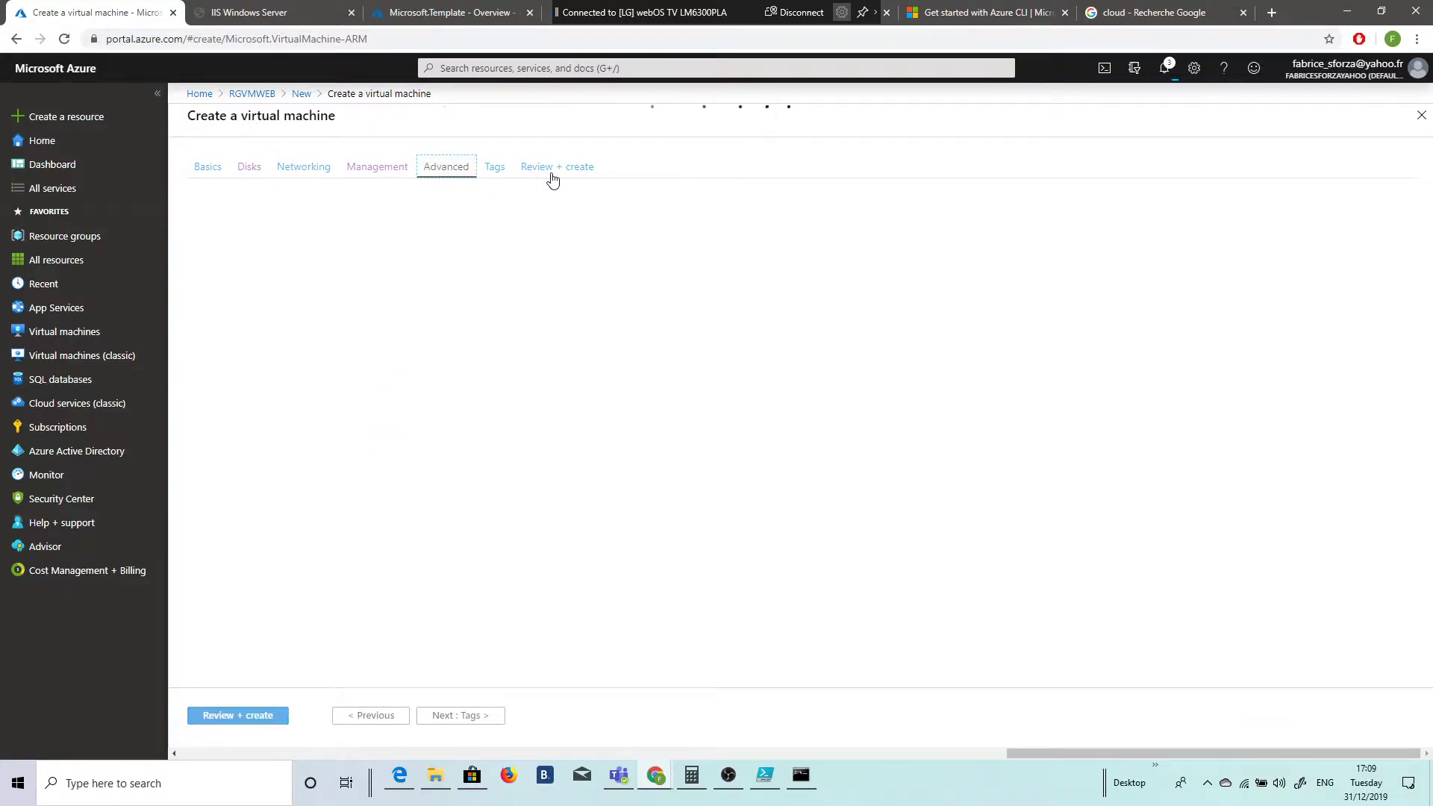
{"action": "left_click", "coordinate": [212, 168]}
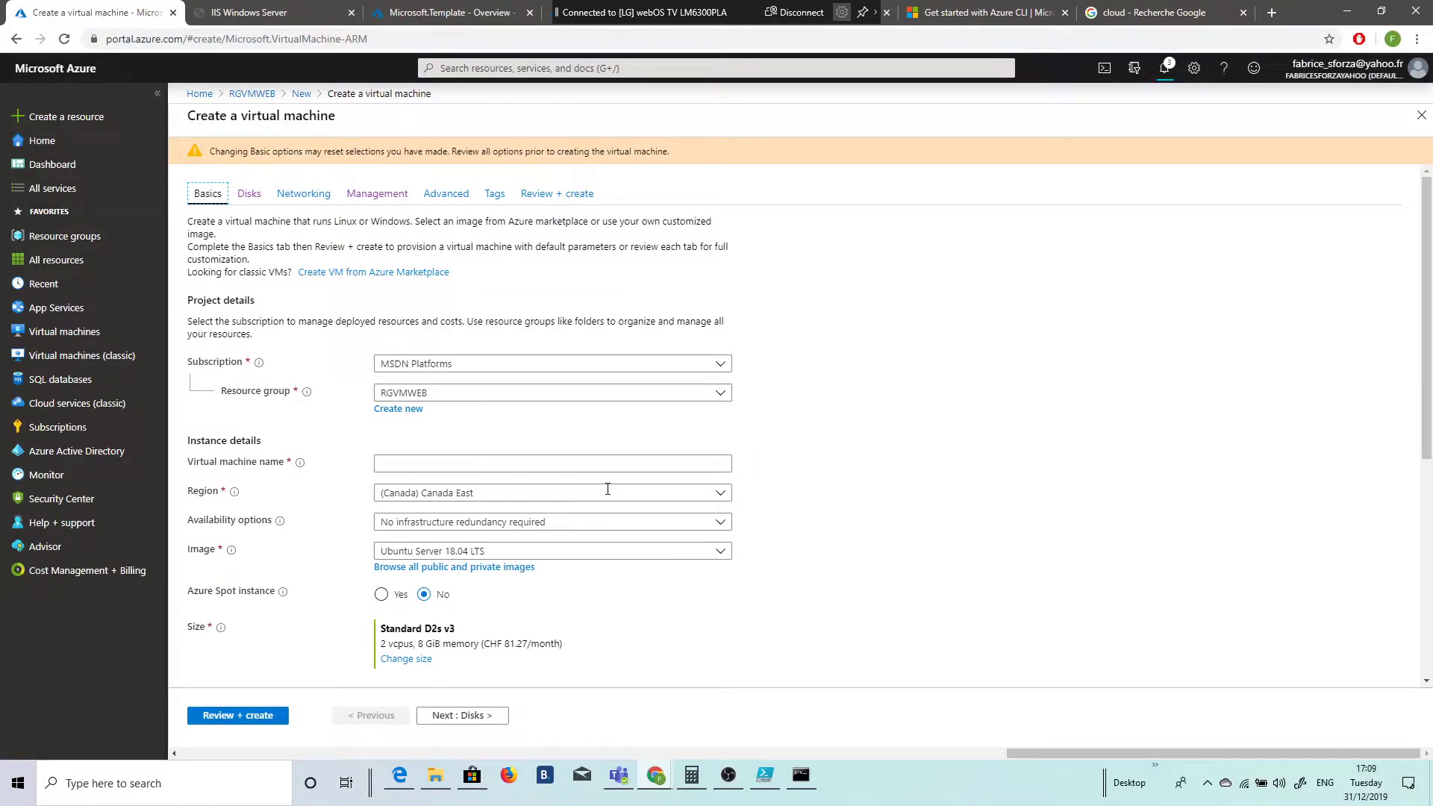
Set the virtual machine's region to (Europe) France Central and name it vmweb1.
{"action": "left_click", "coordinate": [718, 494]}
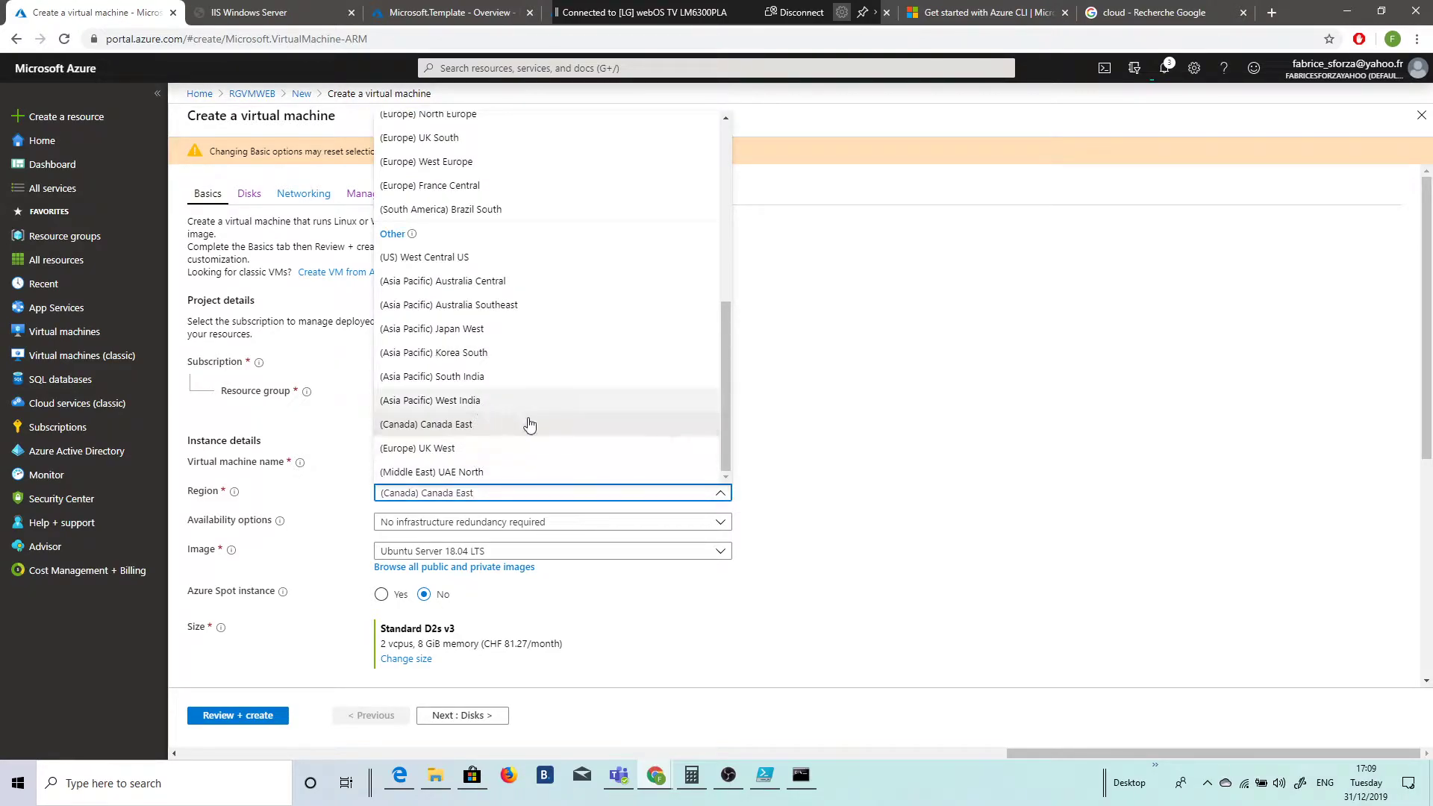
{"action": "scroll", "coordinate": [512, 291], "scroll_direction": "up", "scroll_amount": 10}
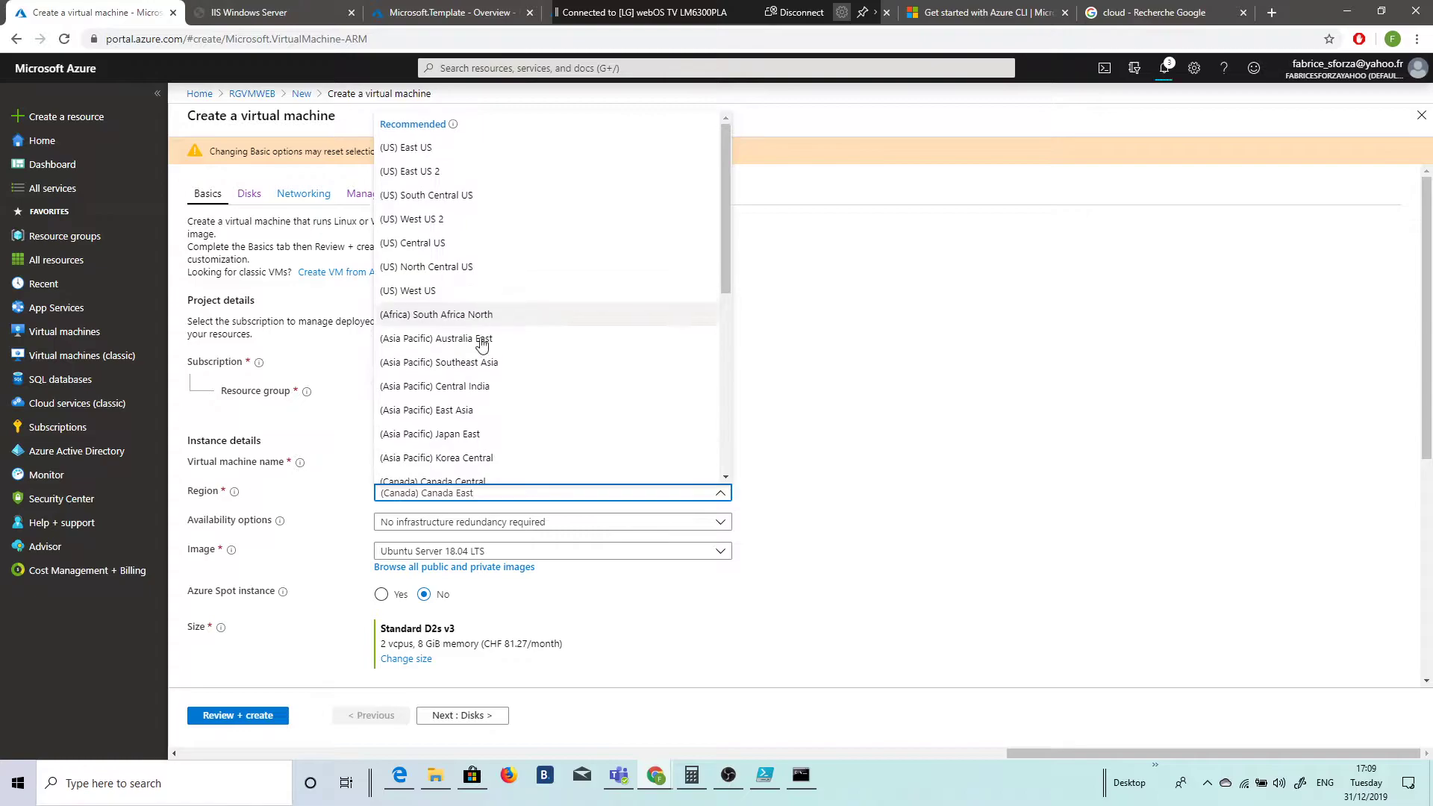
{"action": "scroll", "coordinate": [497, 234], "scroll_direction": "down", "scroll_amount": 3}
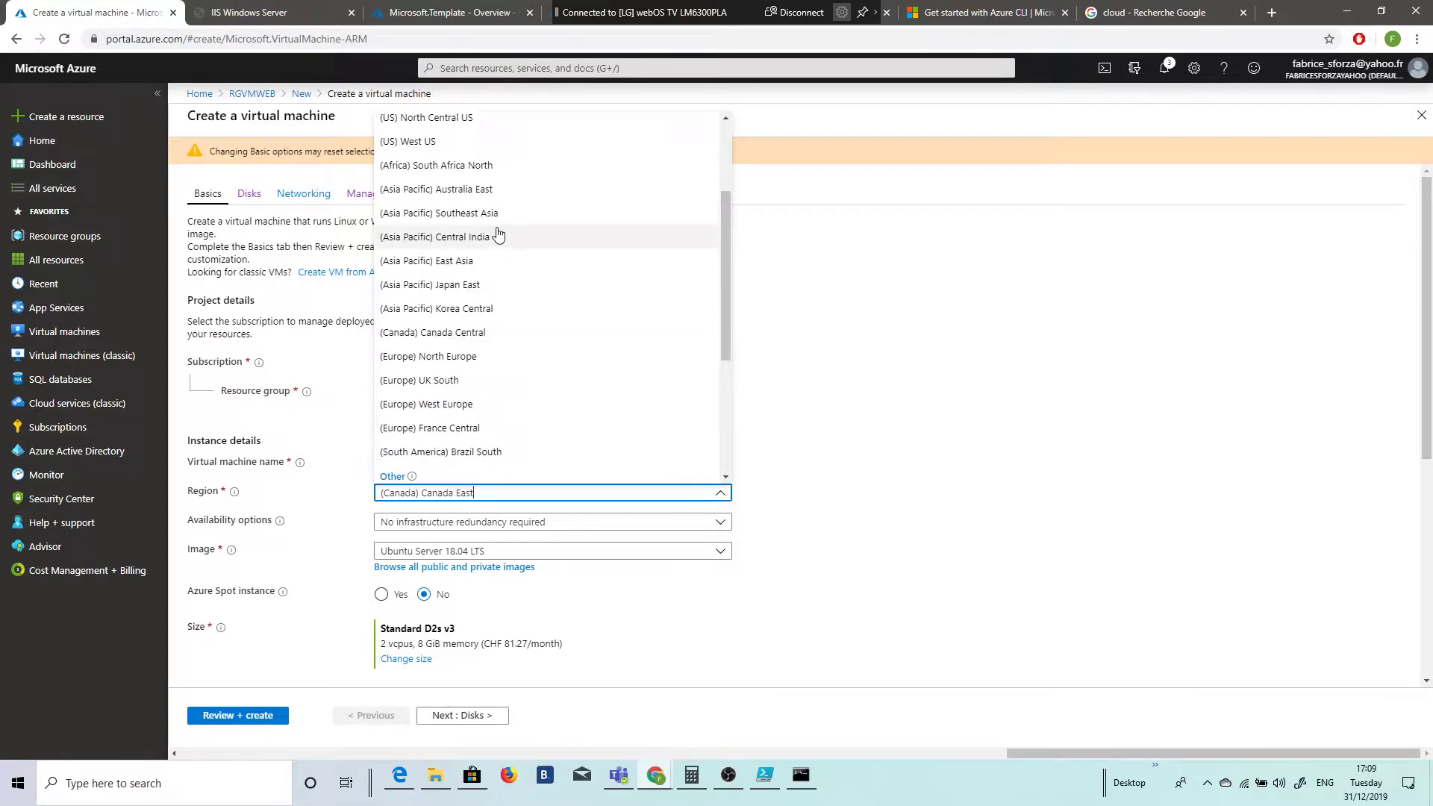
{"action": "left_click", "coordinate": [463, 427]}
{"action": "left_click", "coordinate": [485, 463]}
{"action": "type", "text": "vmw"}
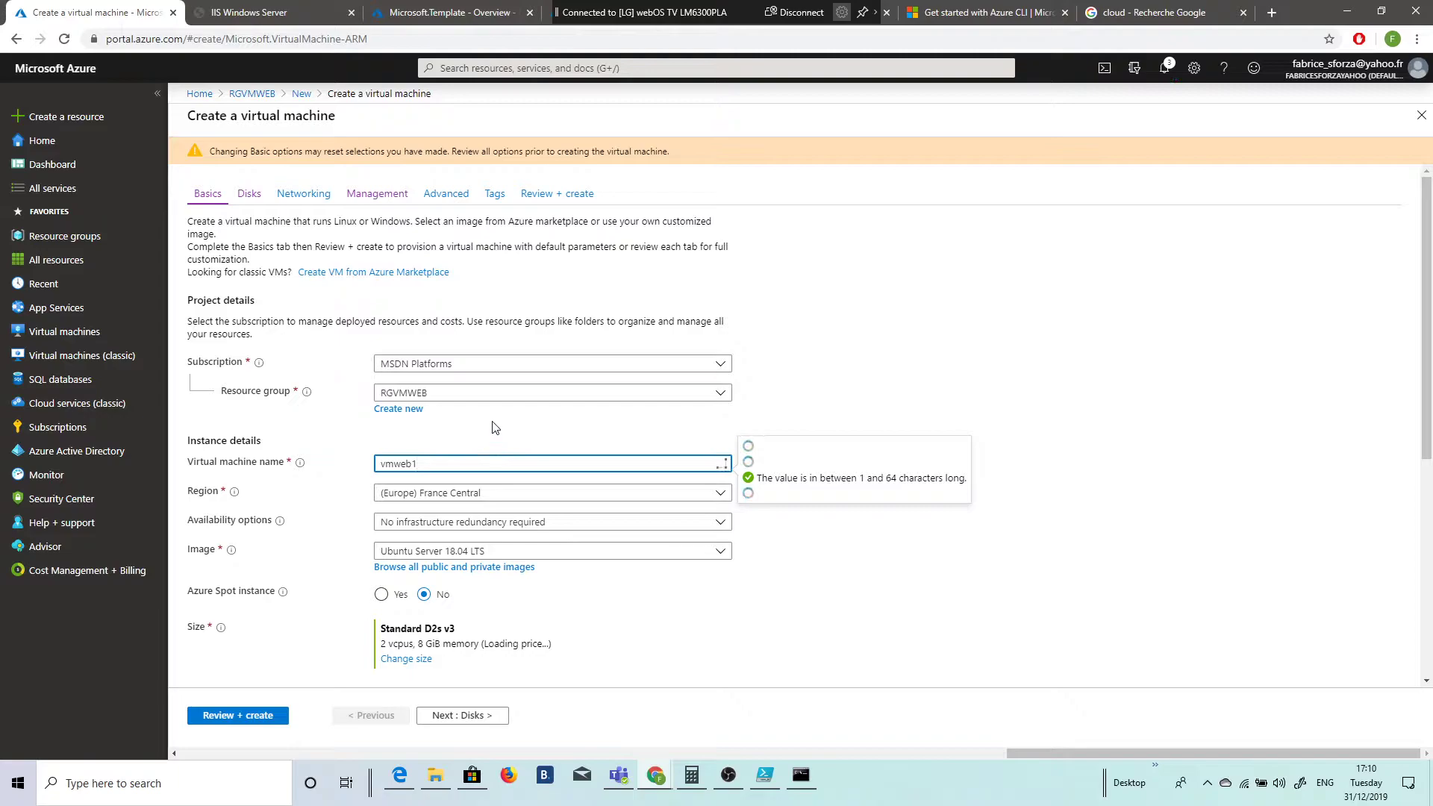
{"action": "type", "text": "eb1"}
{"action": "left_click", "coordinate": [492, 424]}
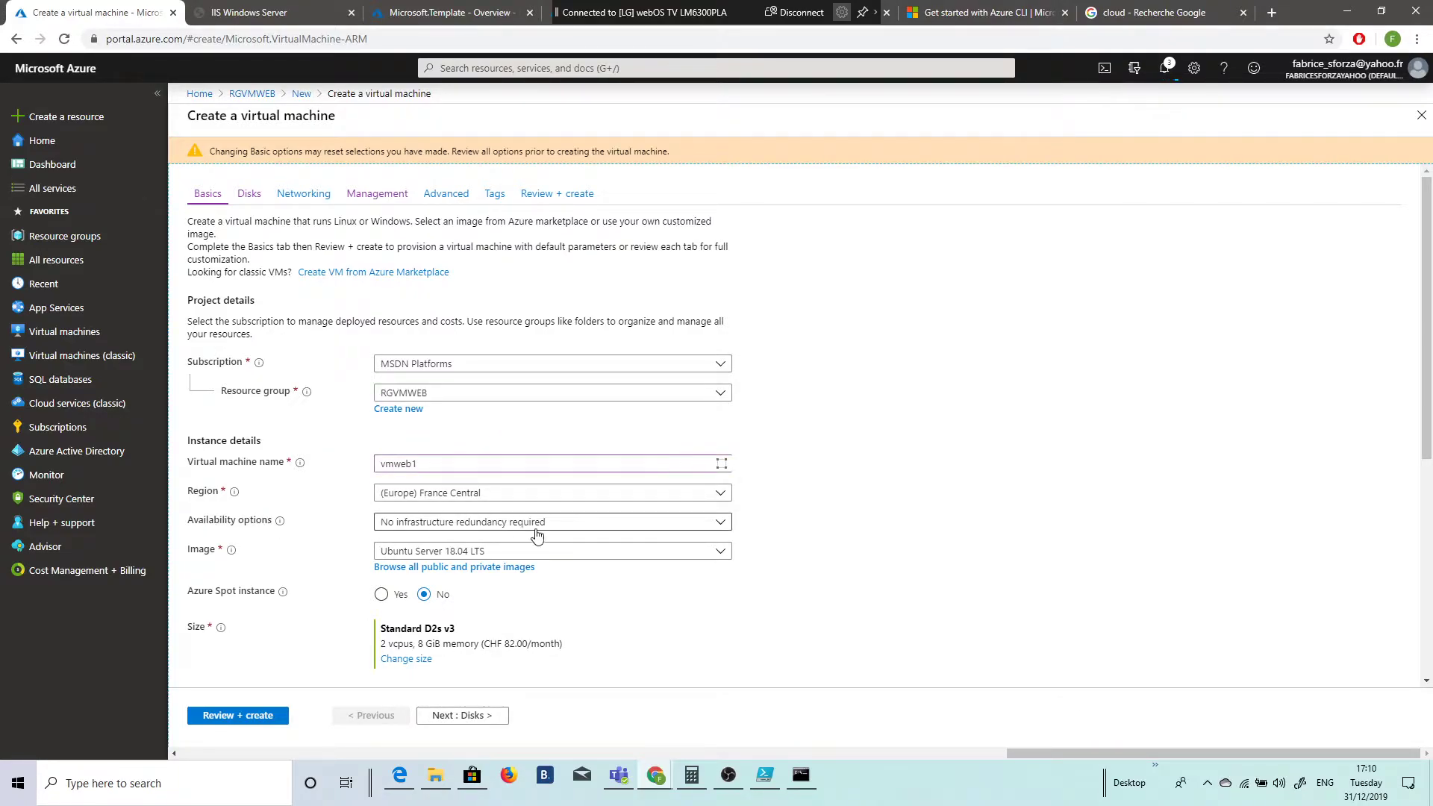
Try the availability set and availability zone options for the virtual machine, and return to no infrastructure redundancy required.
{"action": "left_click", "coordinate": [721, 523]}
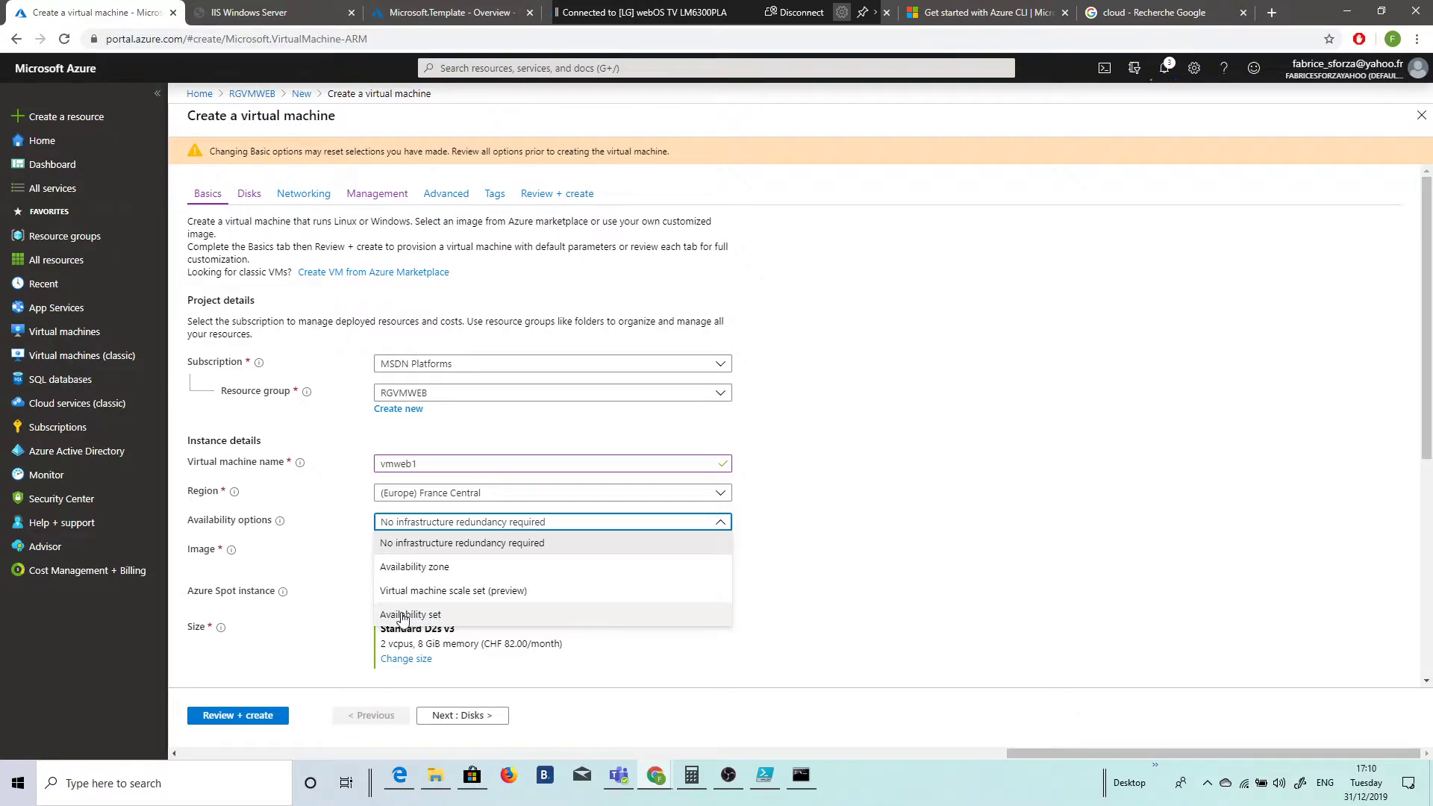
{"action": "left_click", "coordinate": [441, 620]}
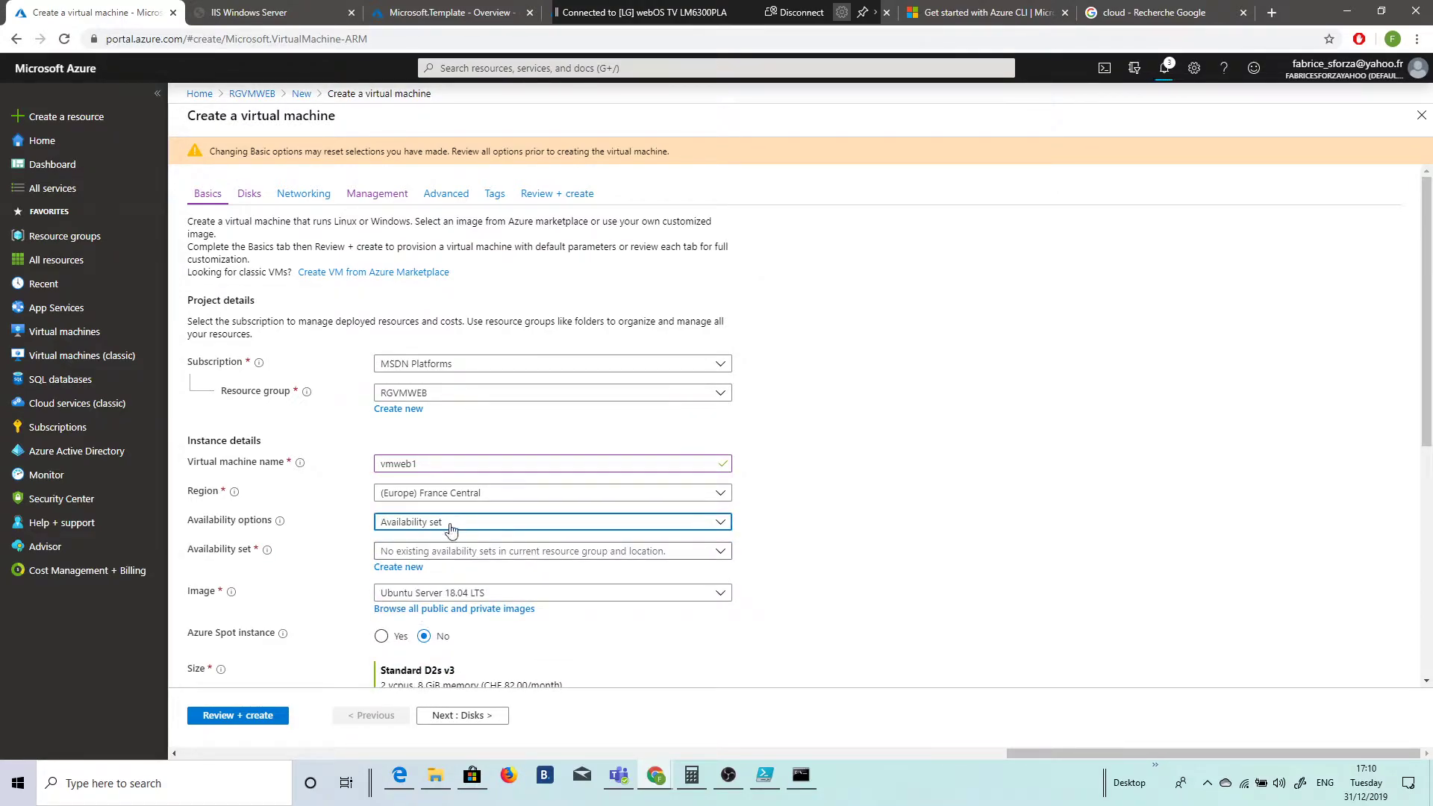
{"action": "left_click", "coordinate": [722, 524]}
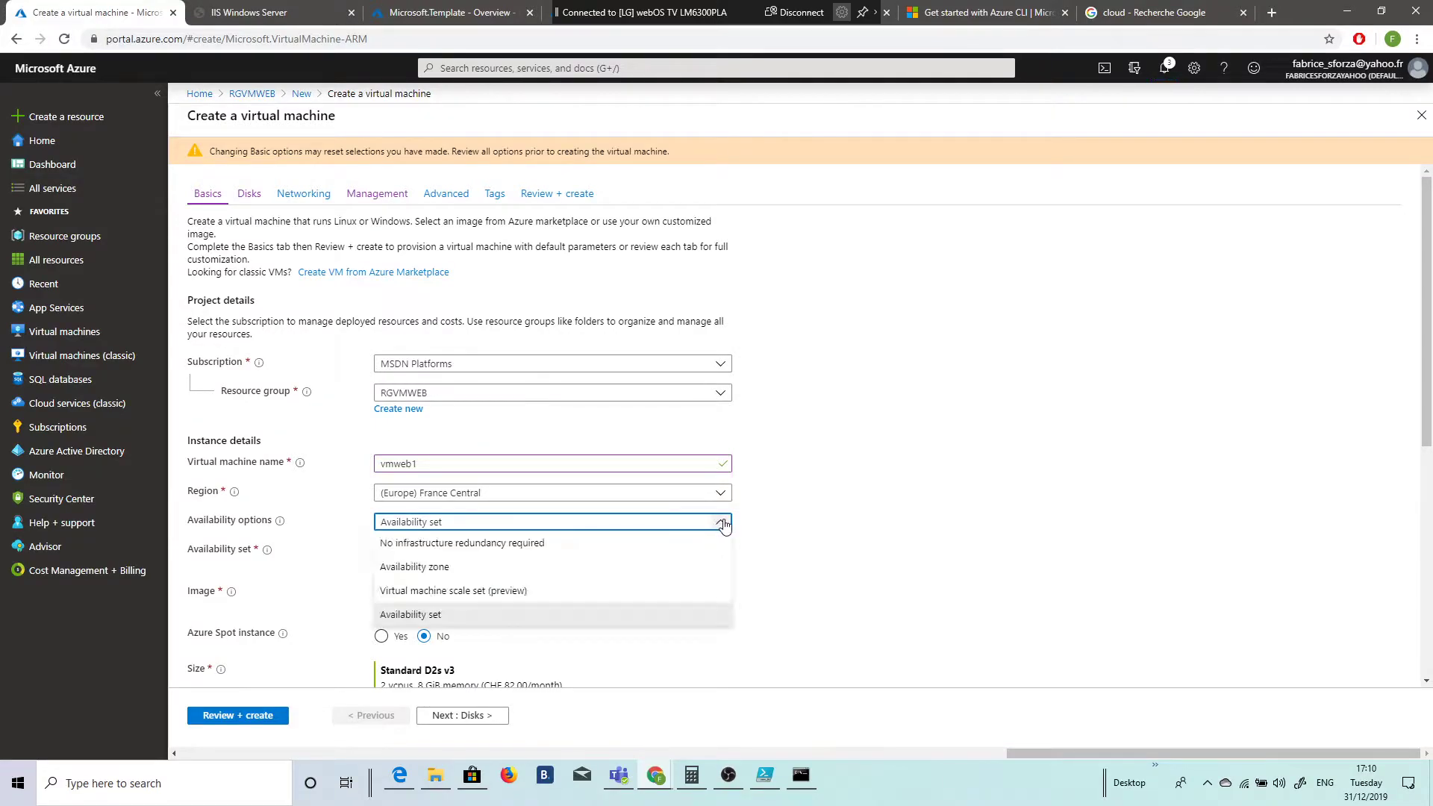
{"action": "left_click", "coordinate": [439, 569]}
{"action": "left_click", "coordinate": [621, 553]}
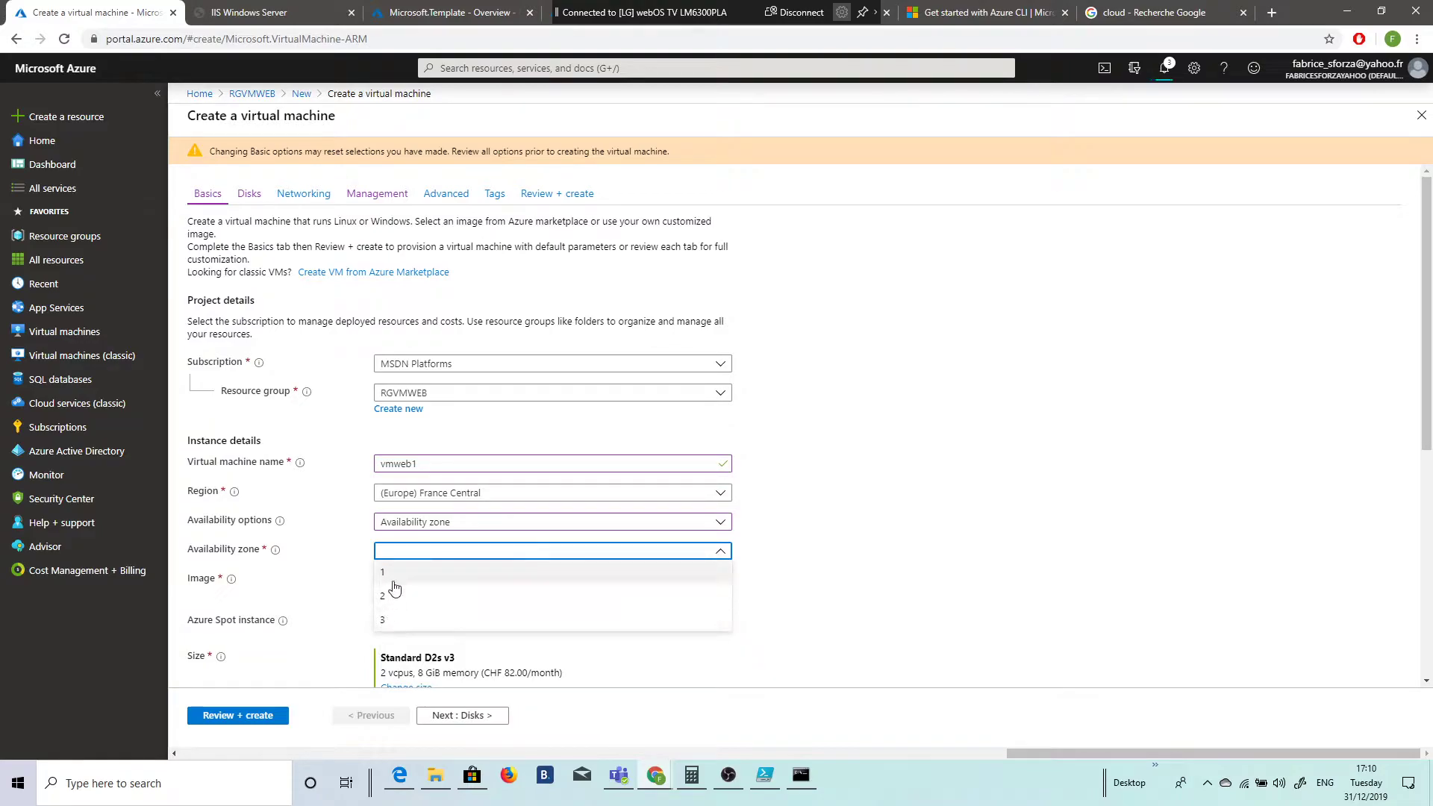
{"action": "left_click", "coordinate": [439, 526]}
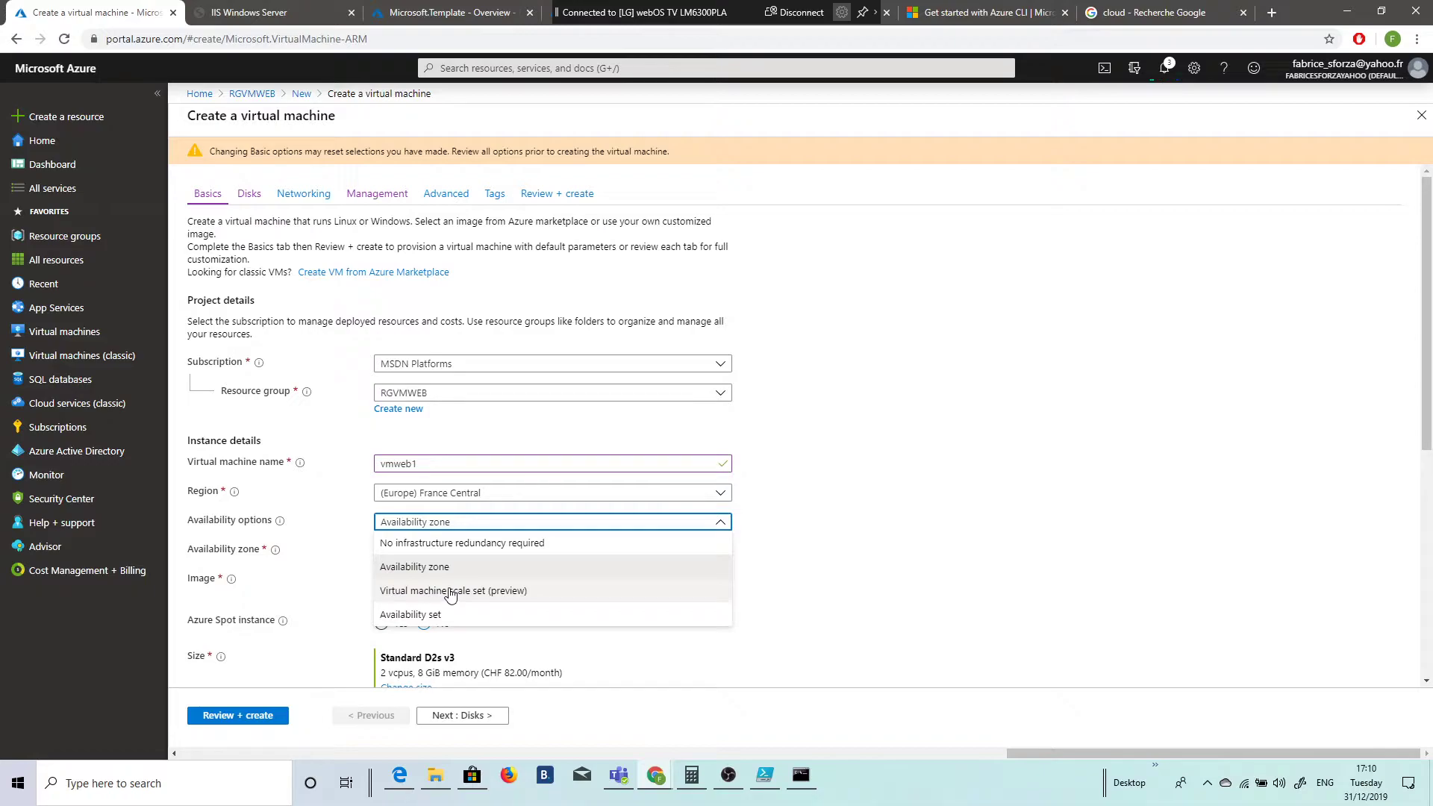
{"action": "left_click", "coordinate": [784, 497]}
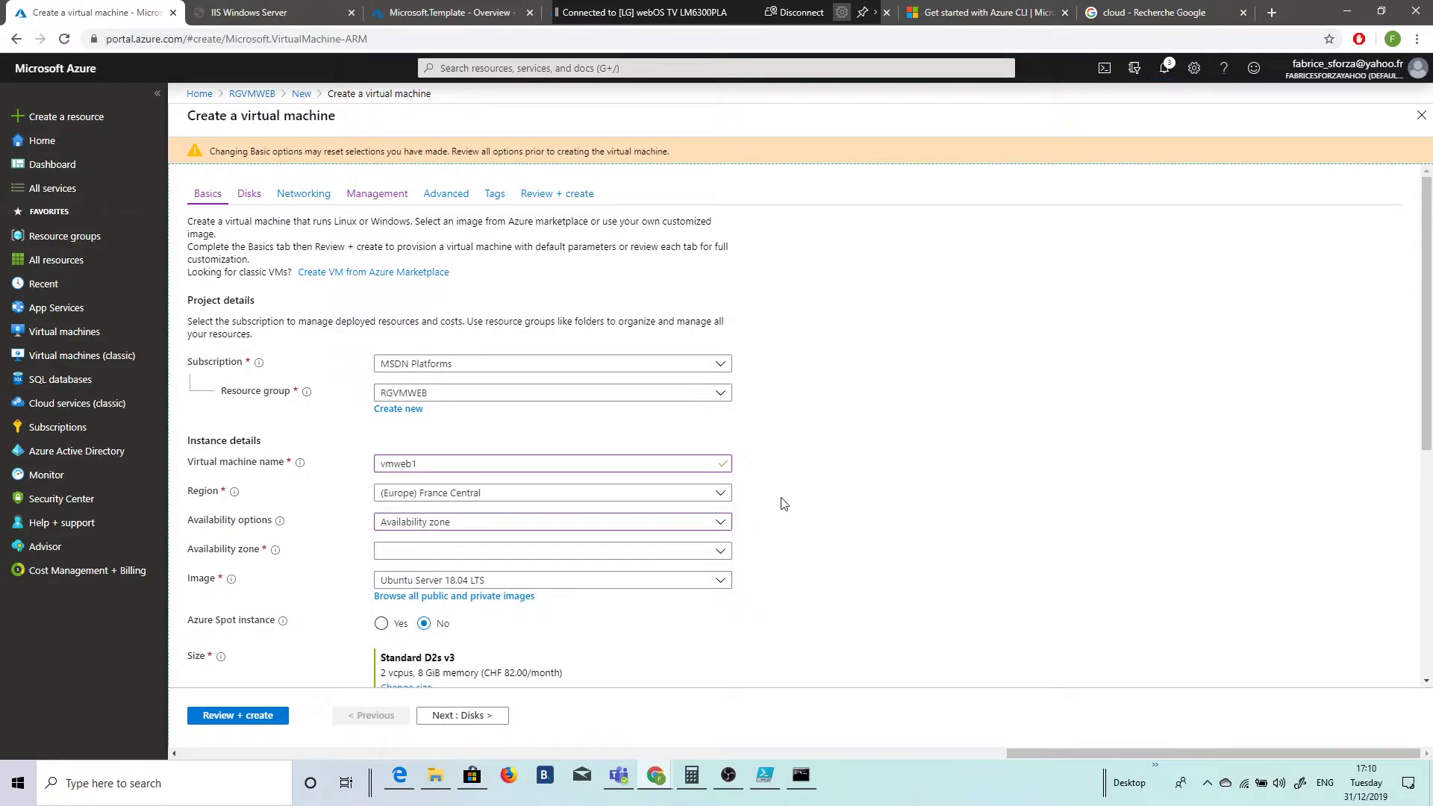
{"action": "left_click", "coordinate": [430, 523]}
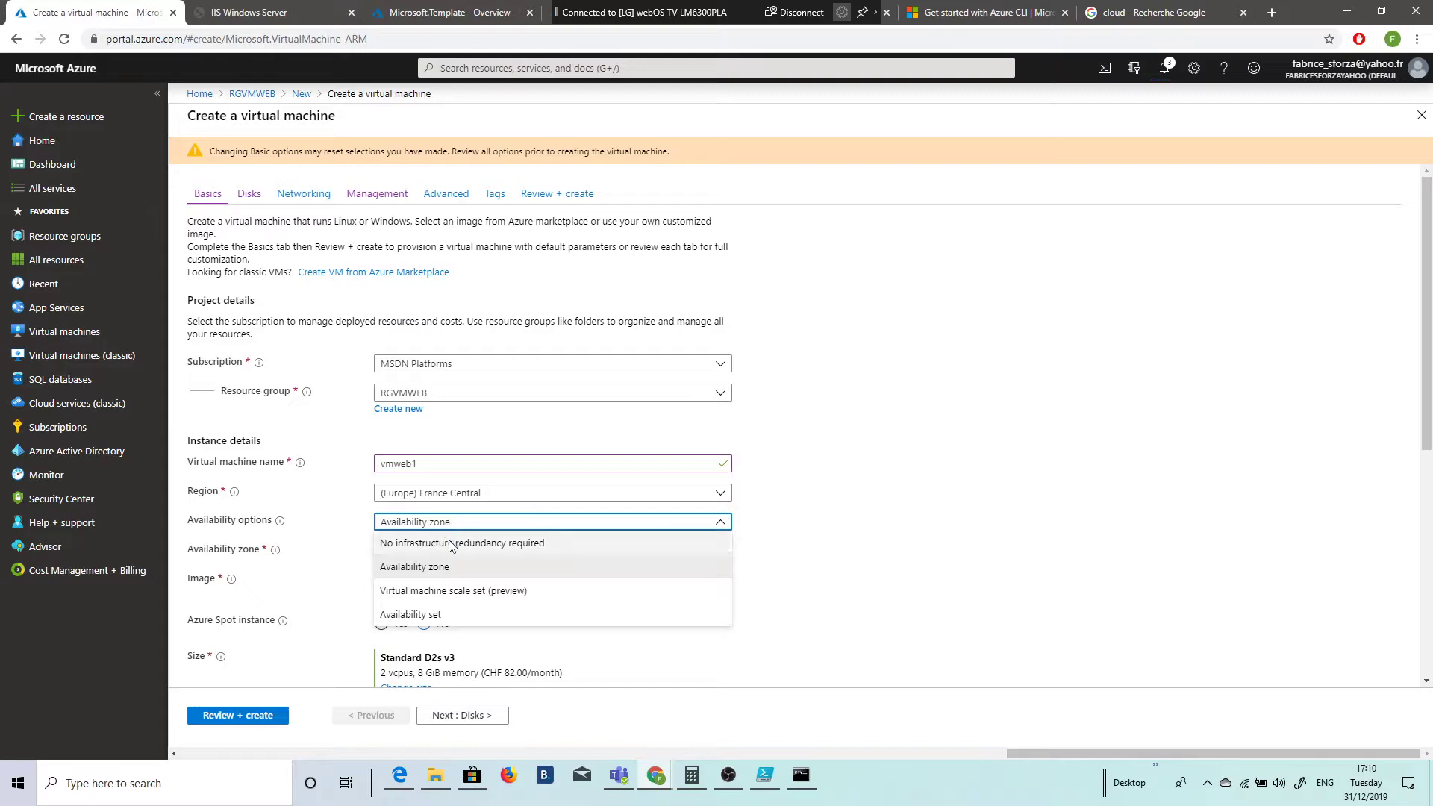
{"action": "left_click", "coordinate": [448, 540]}
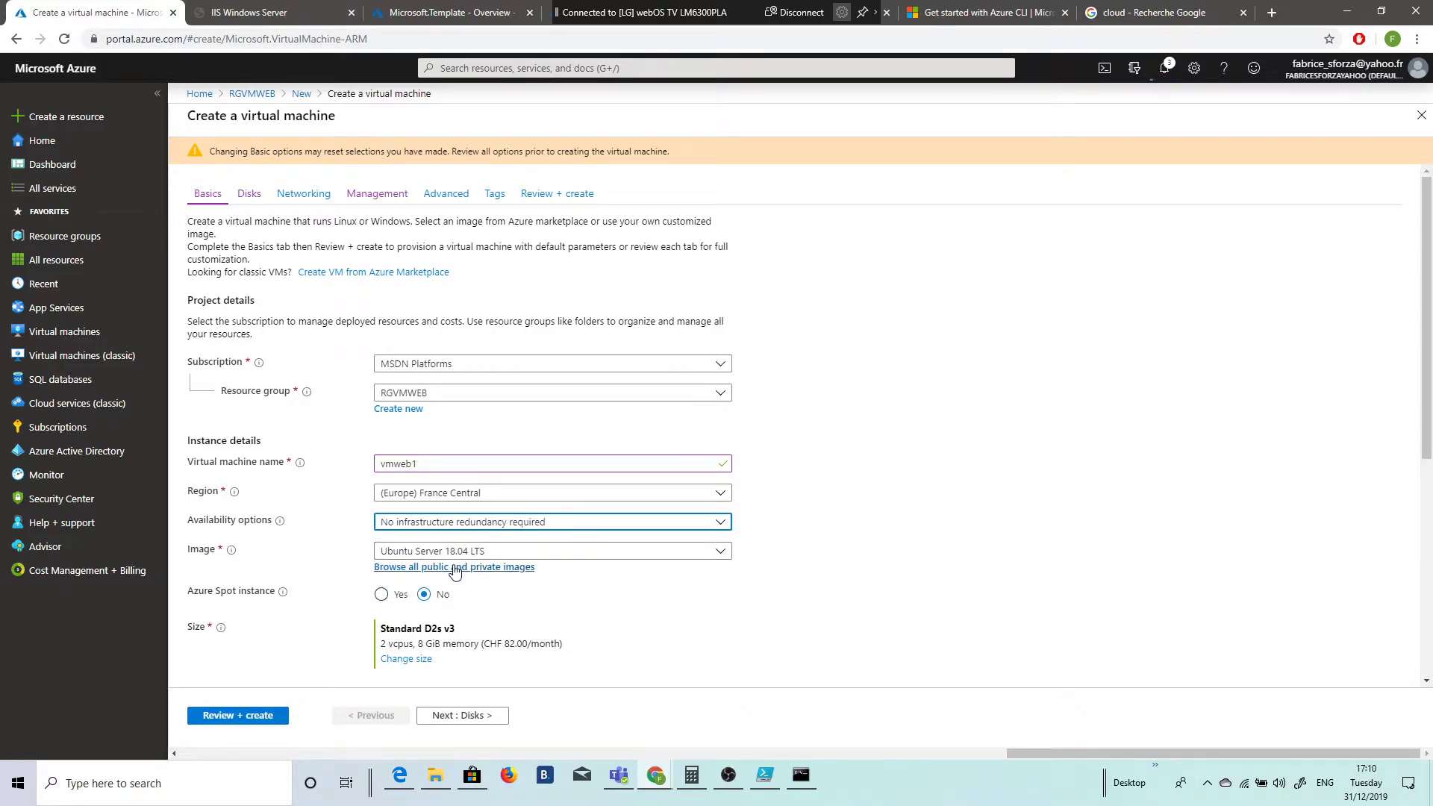
Set the virtual machine's image to Windows Server 2019 Datacenter and keep Azure Spot instance set to No.
{"action": "left_click", "coordinate": [482, 555]}
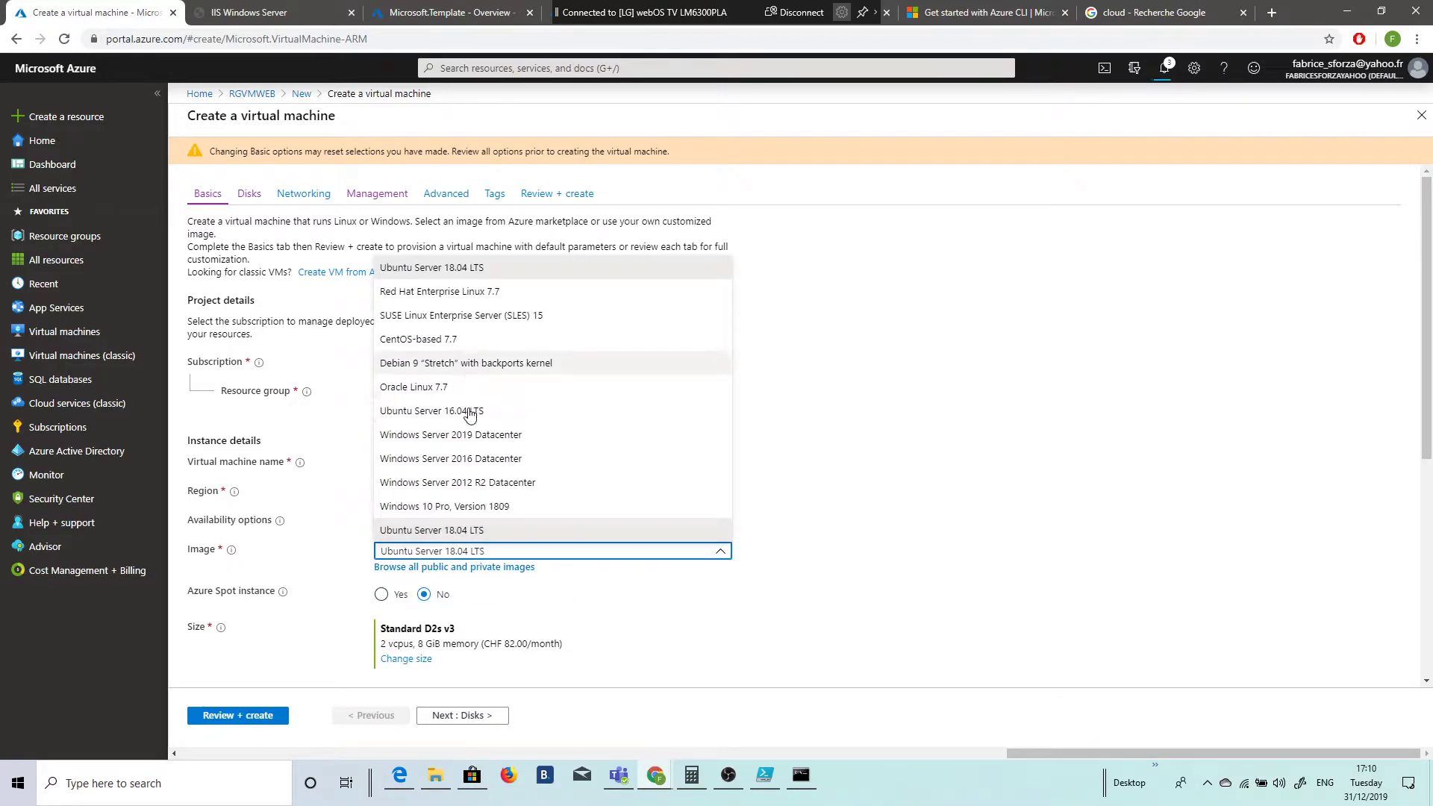
{"action": "key", "text": "Escape"}
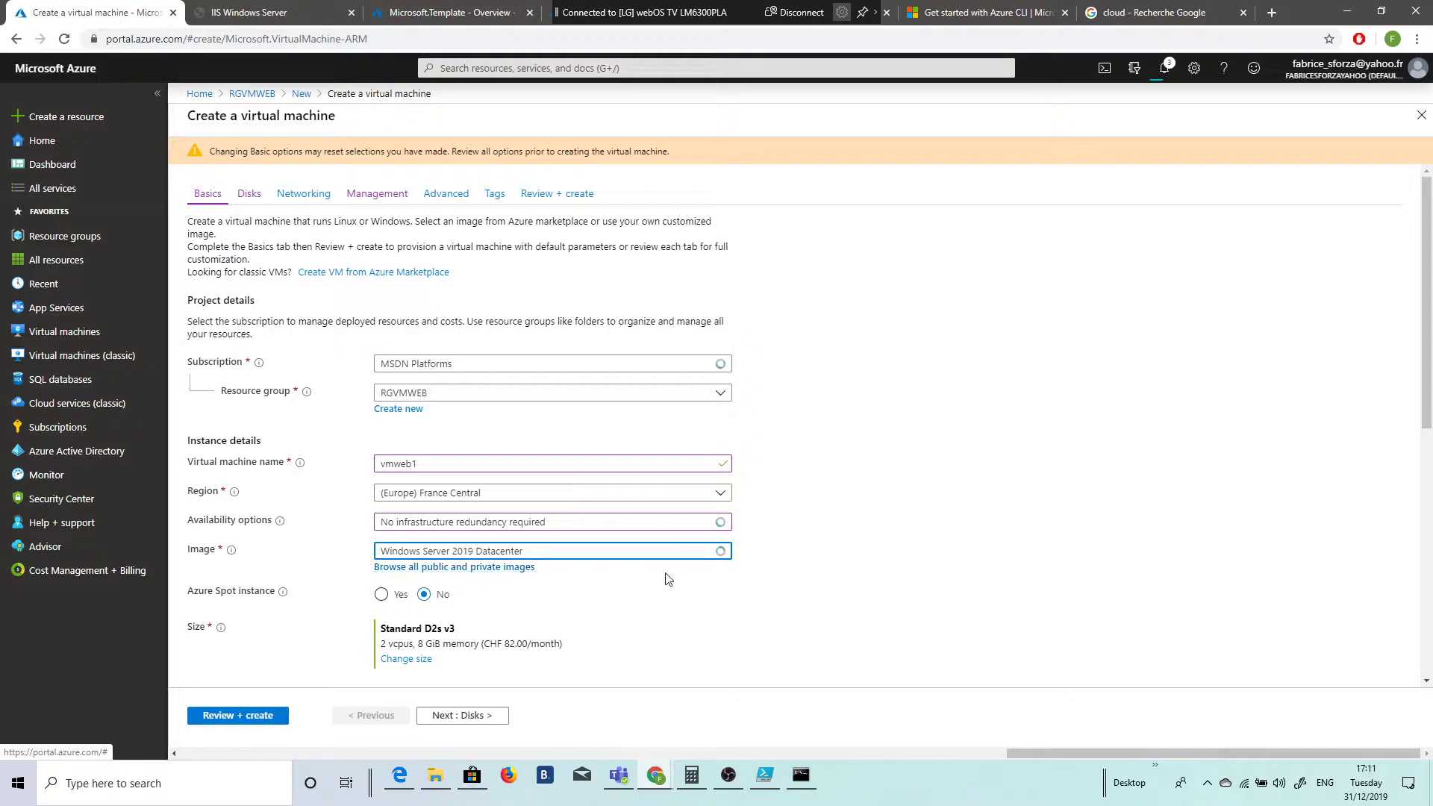
{"action": "scroll", "coordinate": [440, 560], "scroll_direction": "down", "scroll_amount": 2}
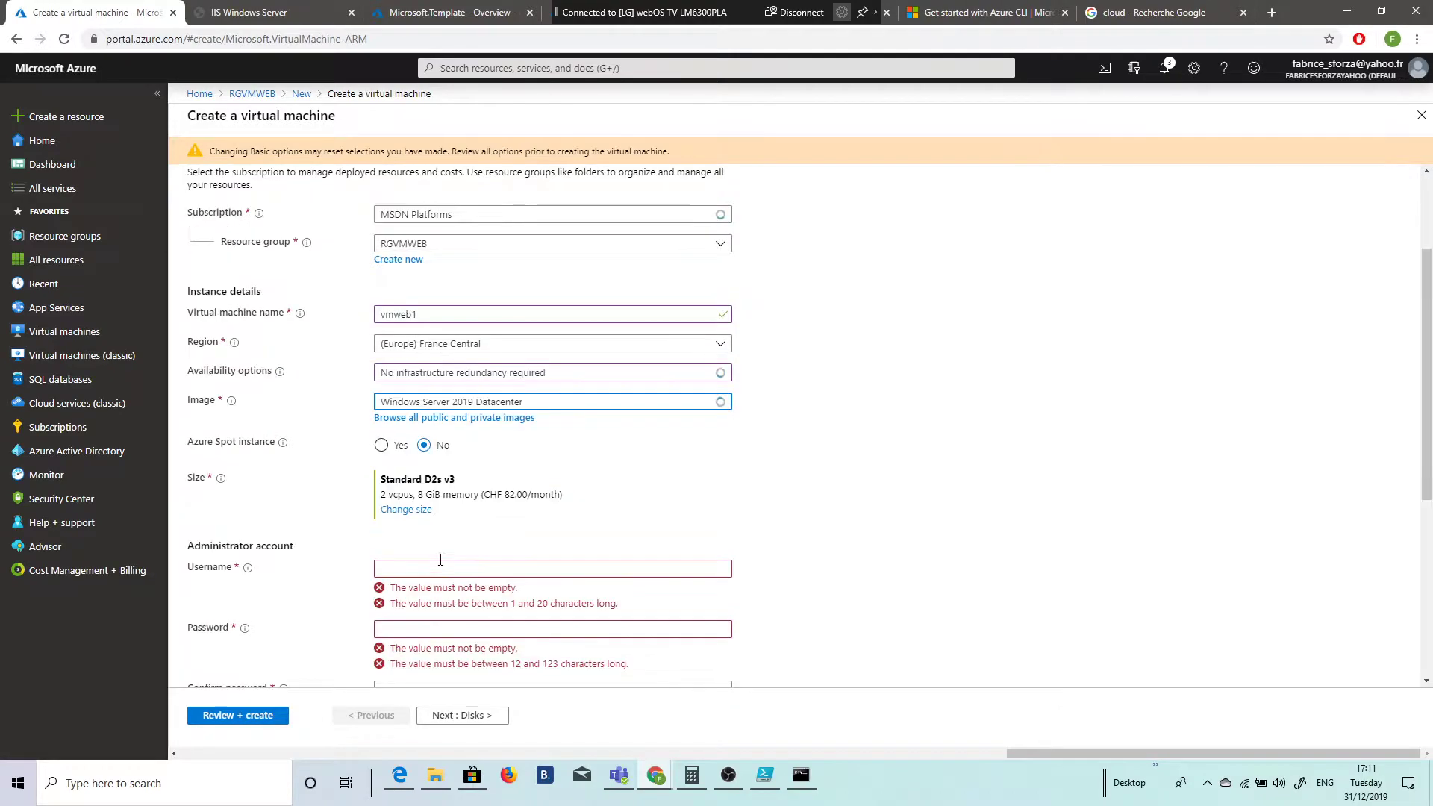
{"action": "left_click", "coordinate": [423, 446]}
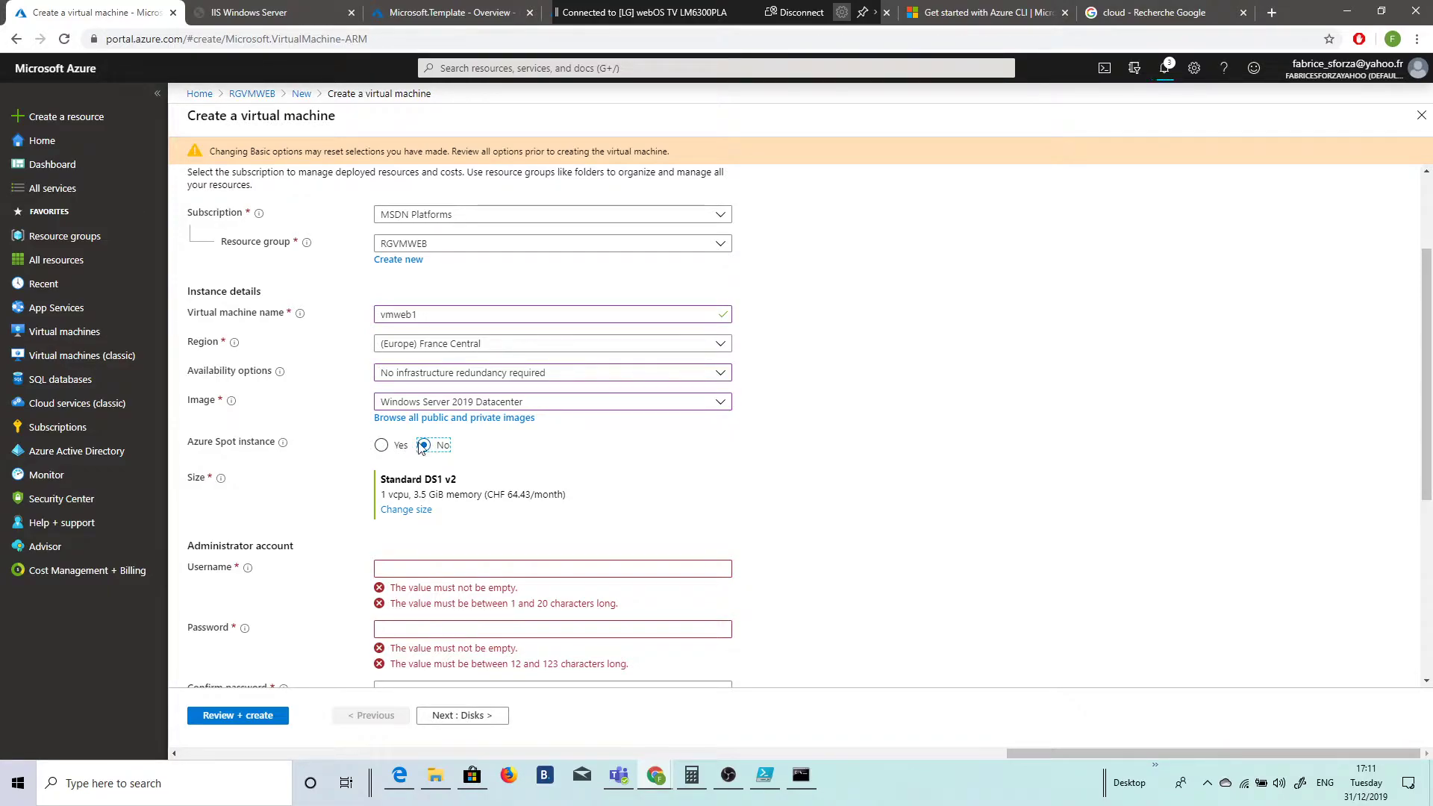
Remove the family filter from the VM size list and set the virtual machine's size to B4ms.
{"action": "left_click", "coordinate": [406, 511]}
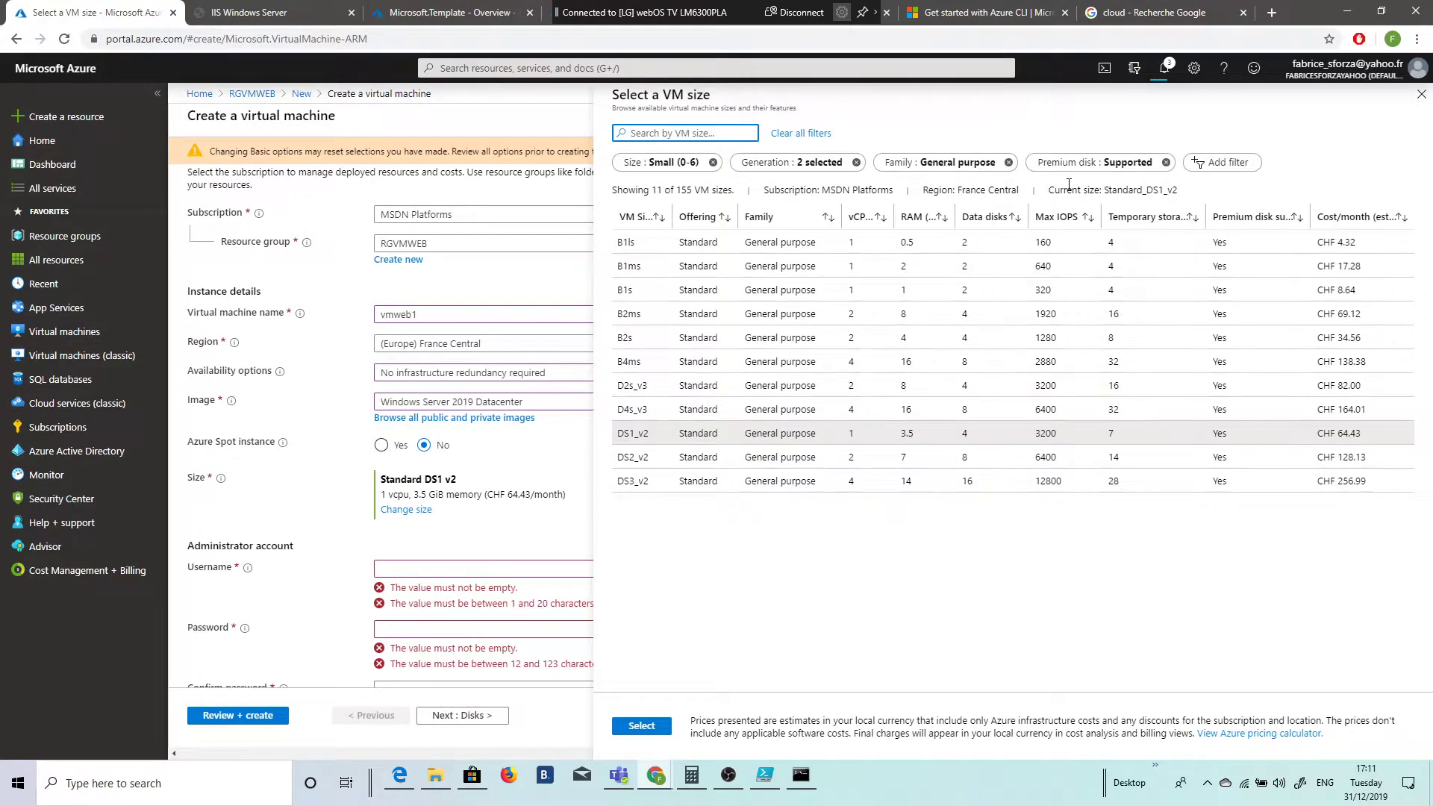
{"action": "left_click", "coordinate": [1009, 163]}
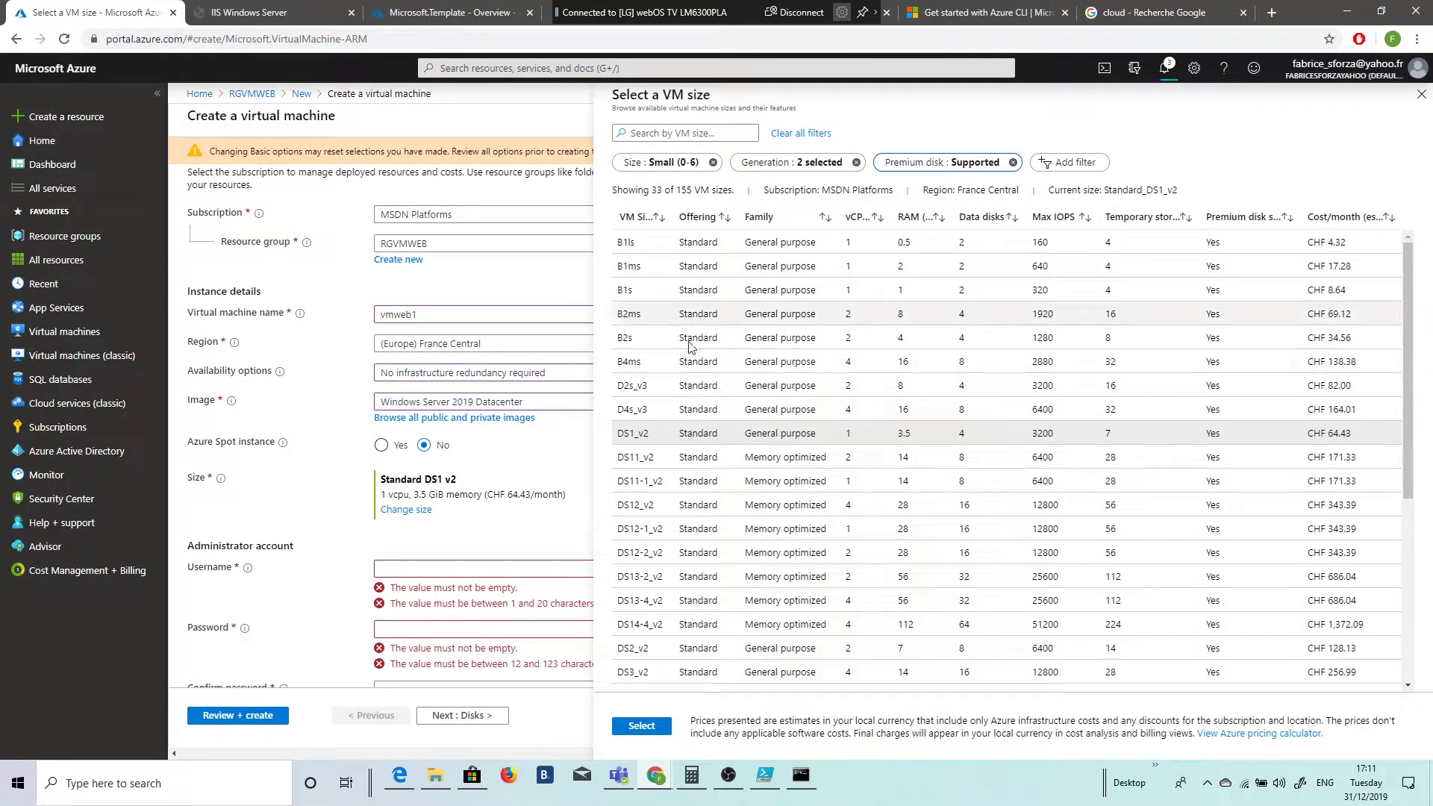
{"action": "scroll", "coordinate": [970, 447], "scroll_direction": "down", "scroll_amount": 3}
{"action": "scroll", "coordinate": [975, 431], "scroll_direction": "down", "scroll_amount": 2}
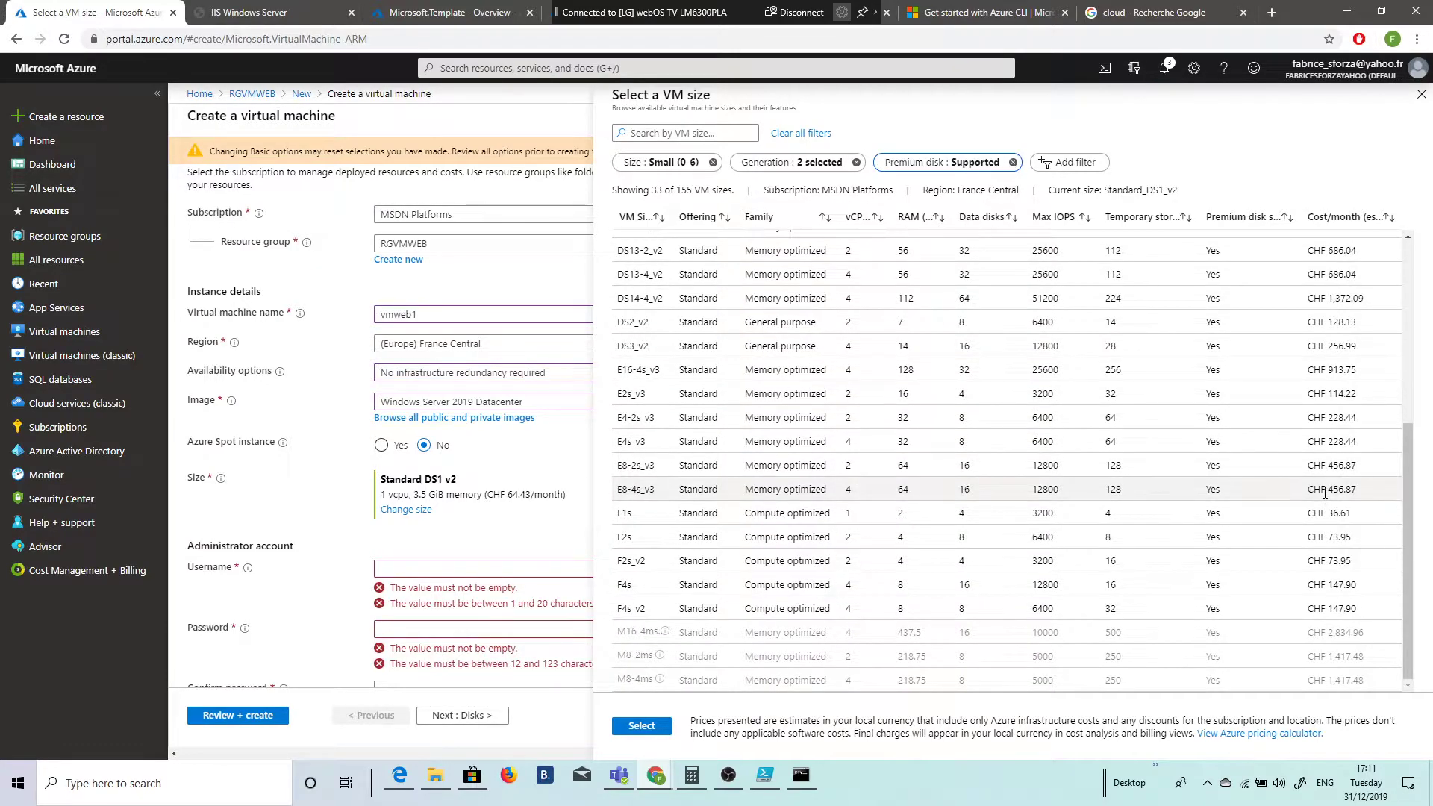
{"action": "scroll", "coordinate": [1030, 396], "scroll_direction": "up", "scroll_amount": 5}
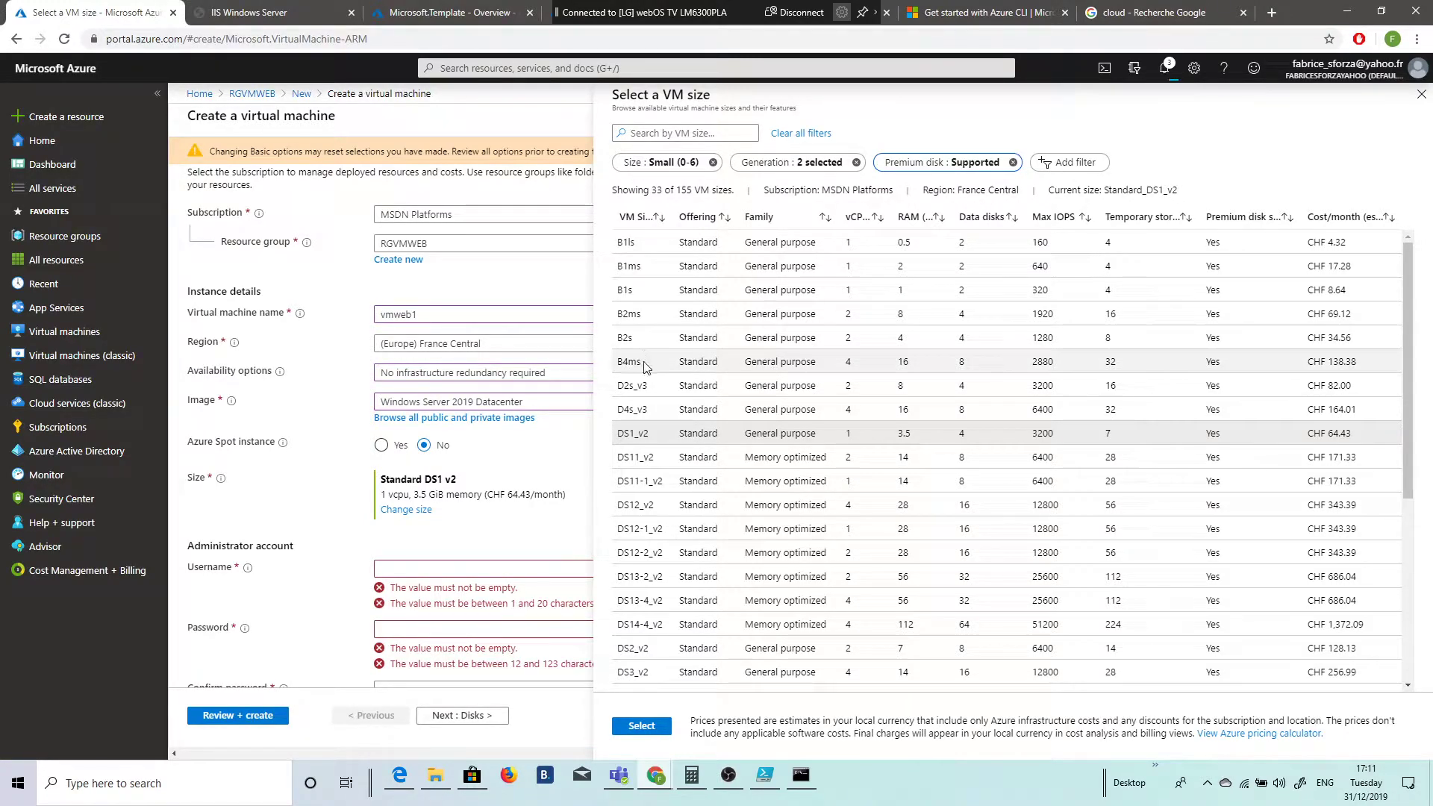
{"action": "left_click", "coordinate": [716, 366]}
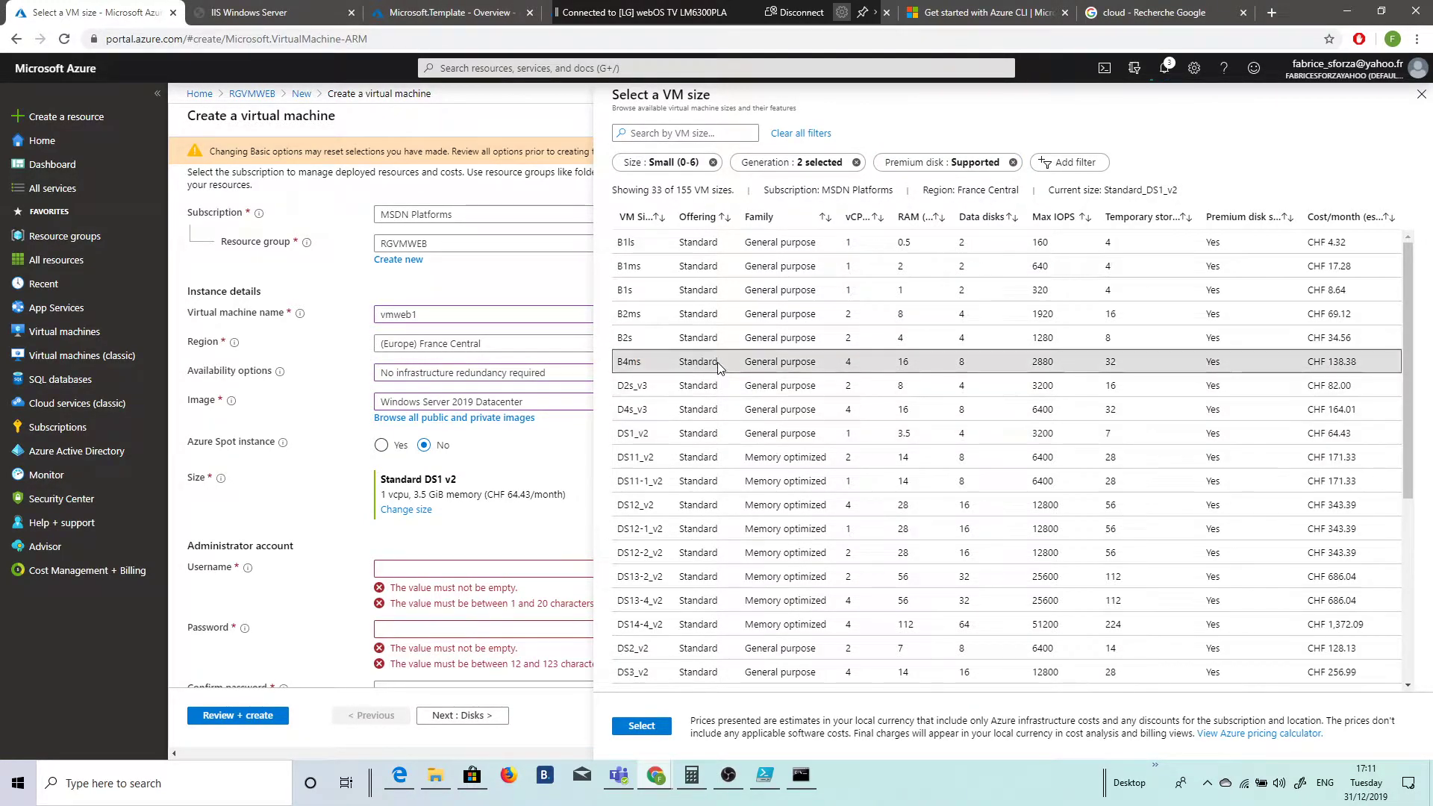
{"action": "left_click", "coordinate": [649, 726]}
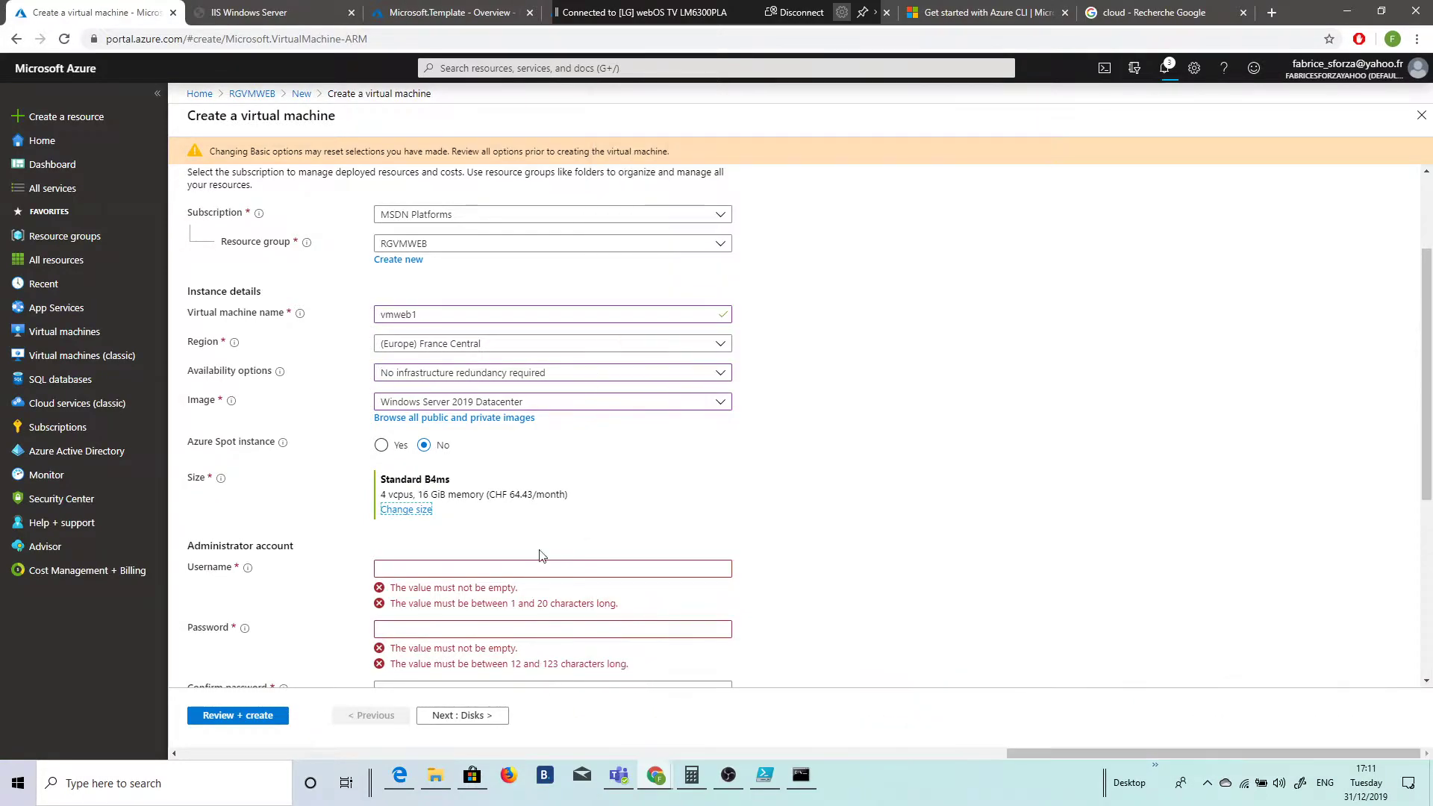
Enter the administrator account's username and password, and confirm the password.
{"action": "scroll", "coordinate": [401, 407], "scroll_direction": "down", "scroll_amount": 2}
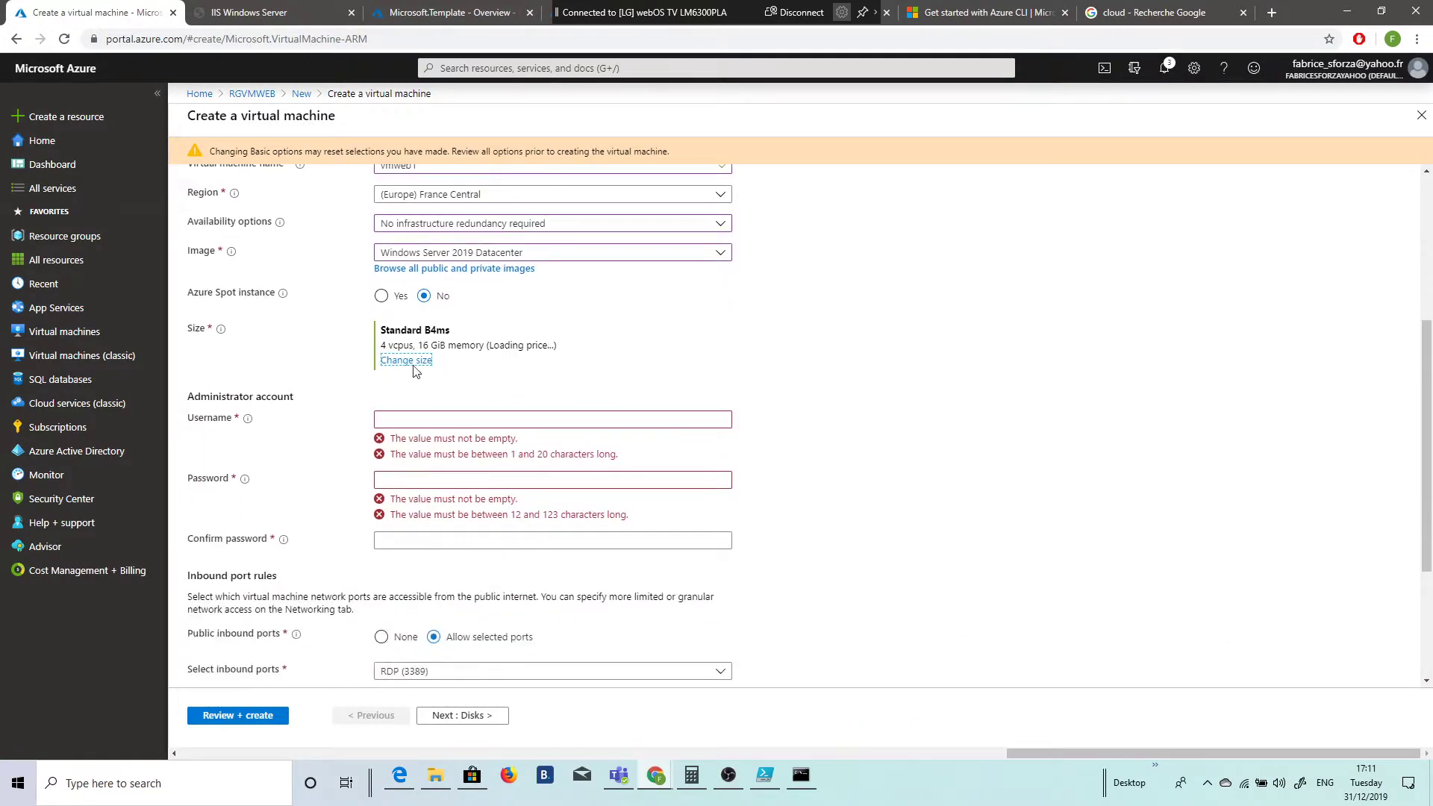
{"action": "left_click", "coordinate": [433, 419]}
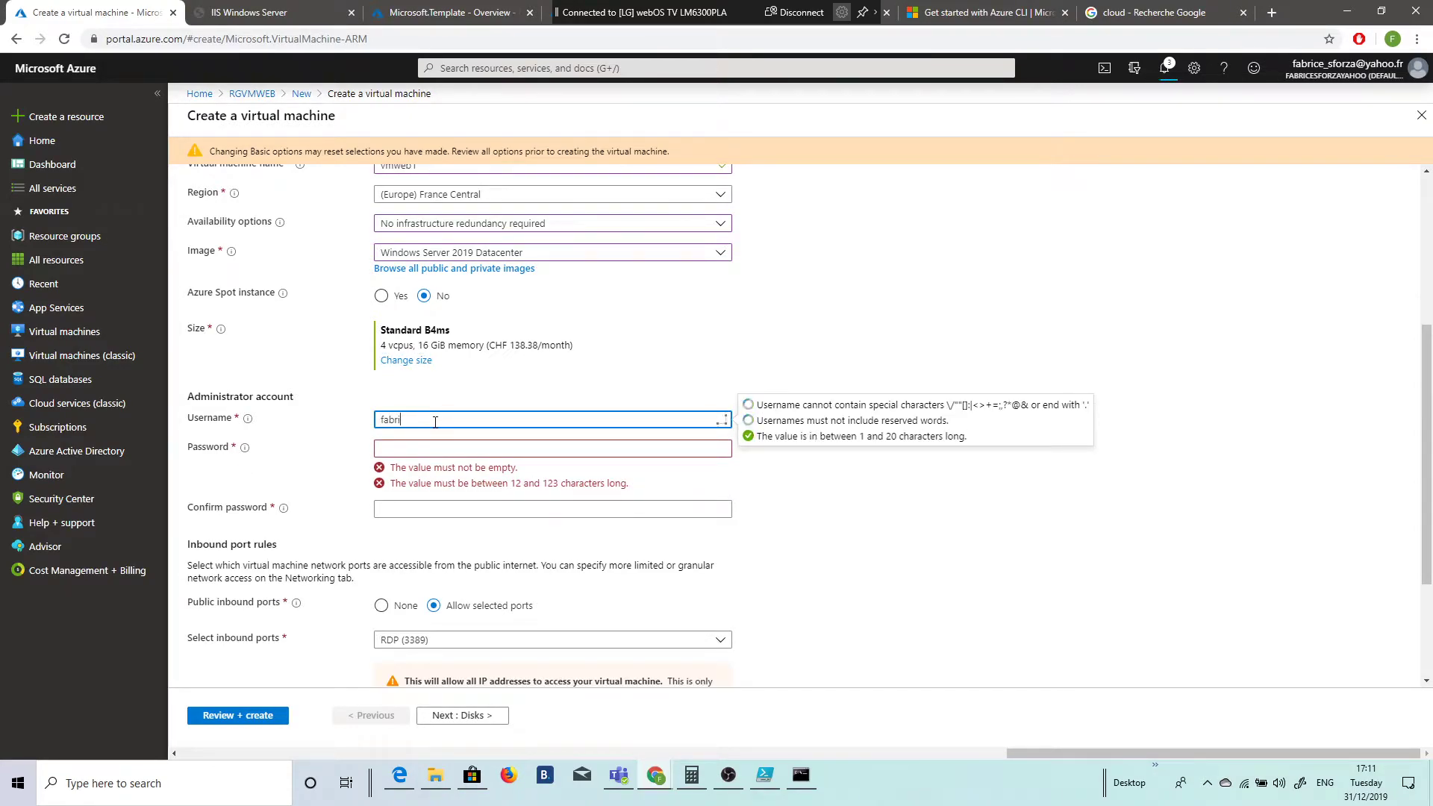
{"action": "key", "text": "Tab"}
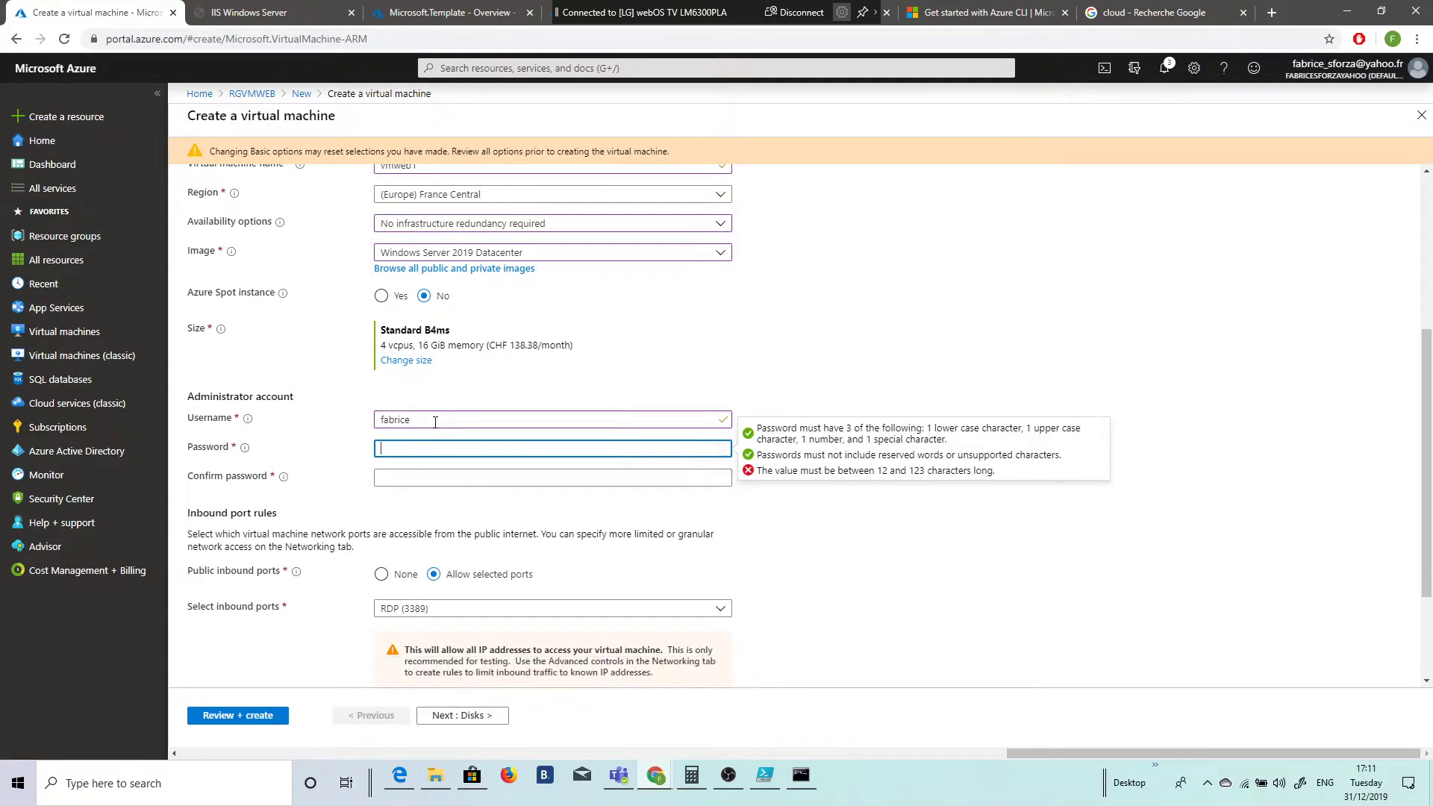
{"action": "type", "text": "P•••••••••••••"}
{"action": "key", "text": "Tab"}
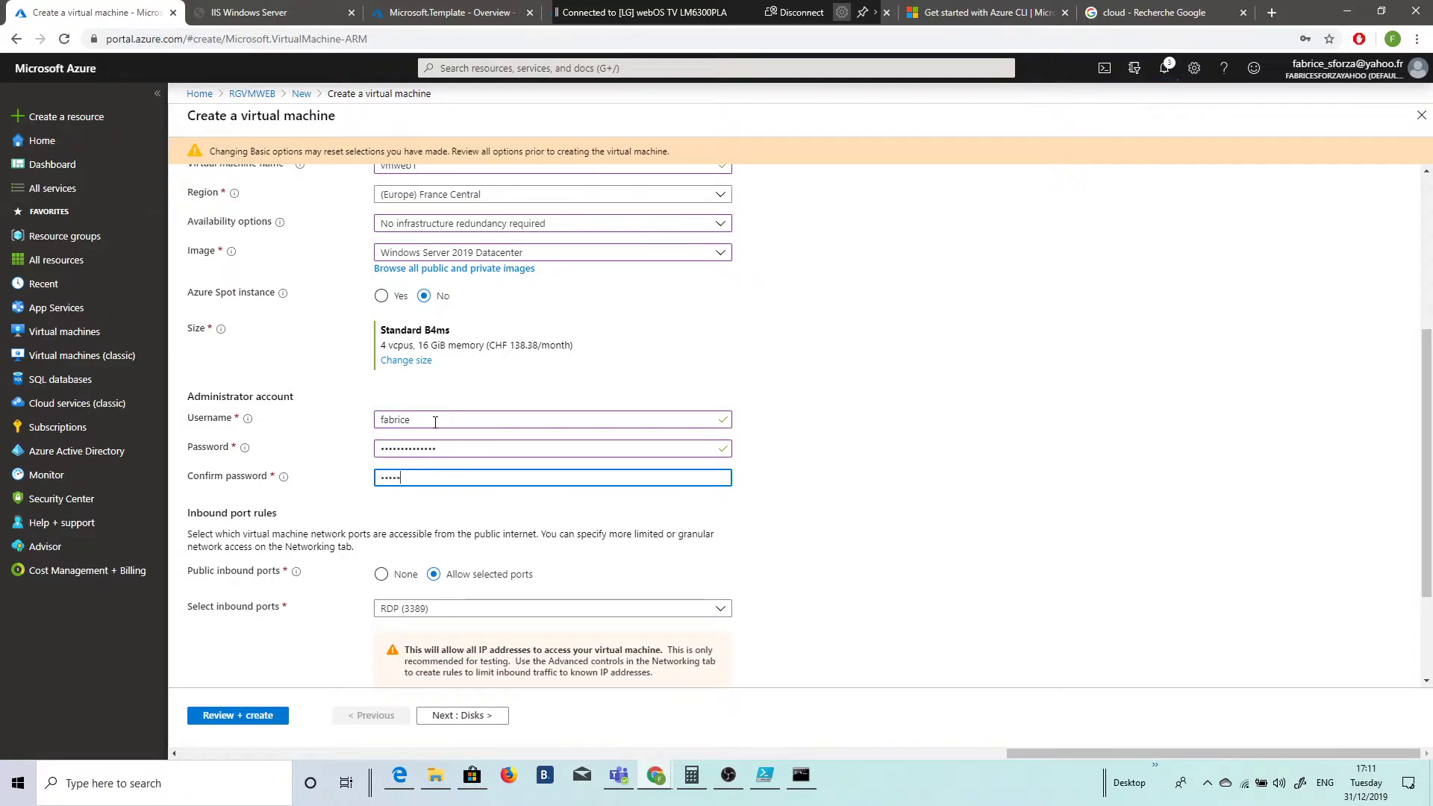
{"action": "type", "text": "••••••••••"}
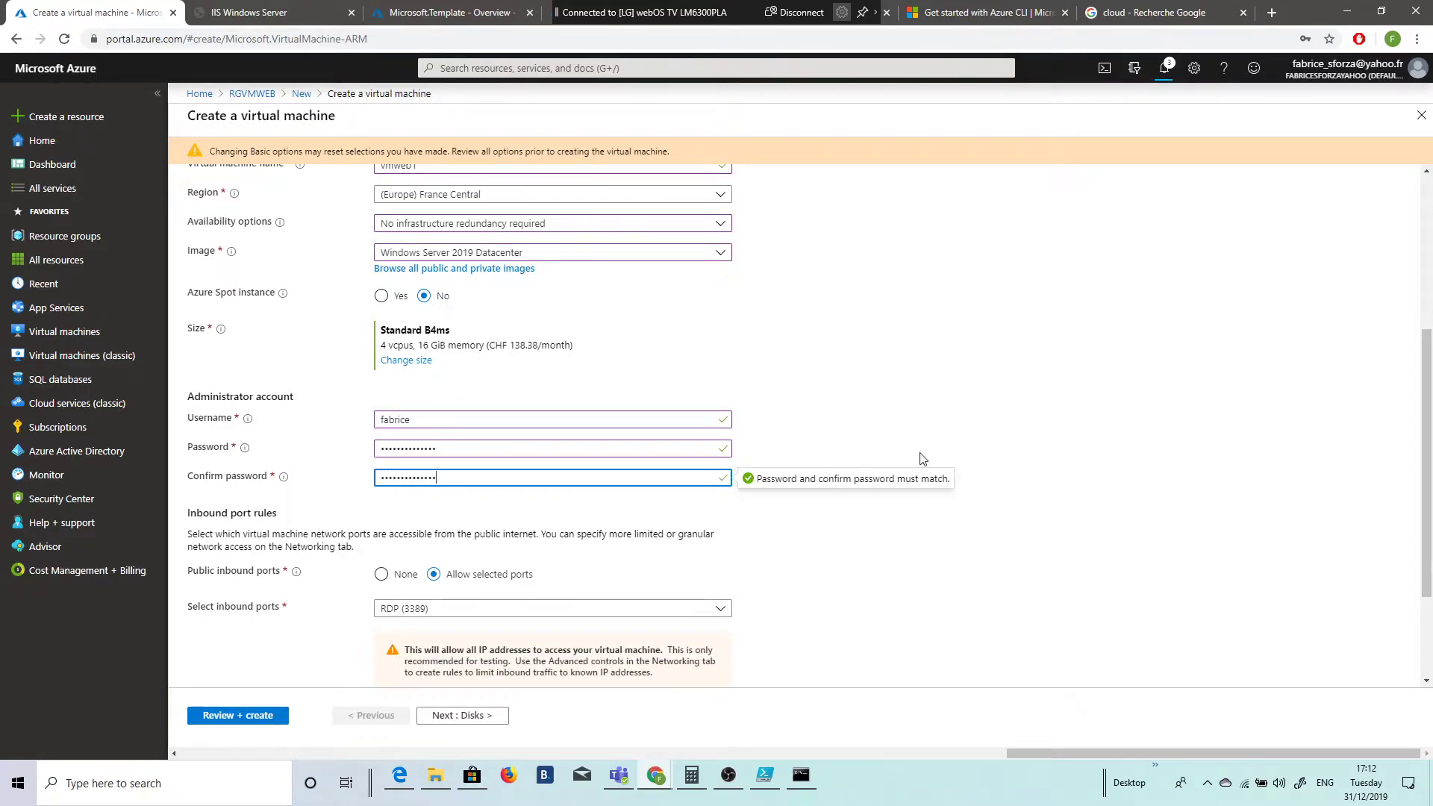
Allow HTTP (80) alongside RDP (3389) in the virtual machine's public inbound ports and close the port list.
{"action": "left_click", "coordinate": [498, 613]}
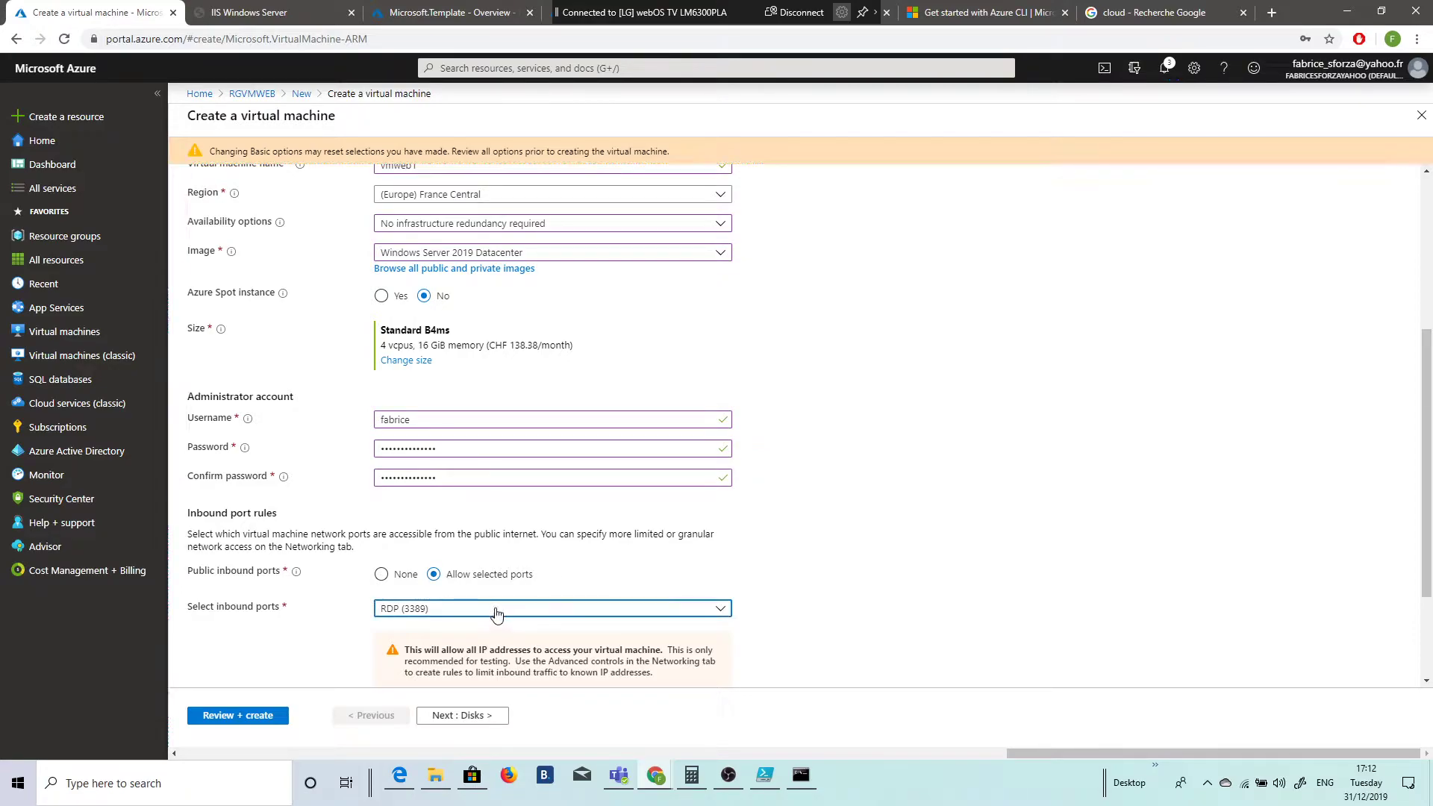
{"action": "left_click", "coordinate": [718, 611]}
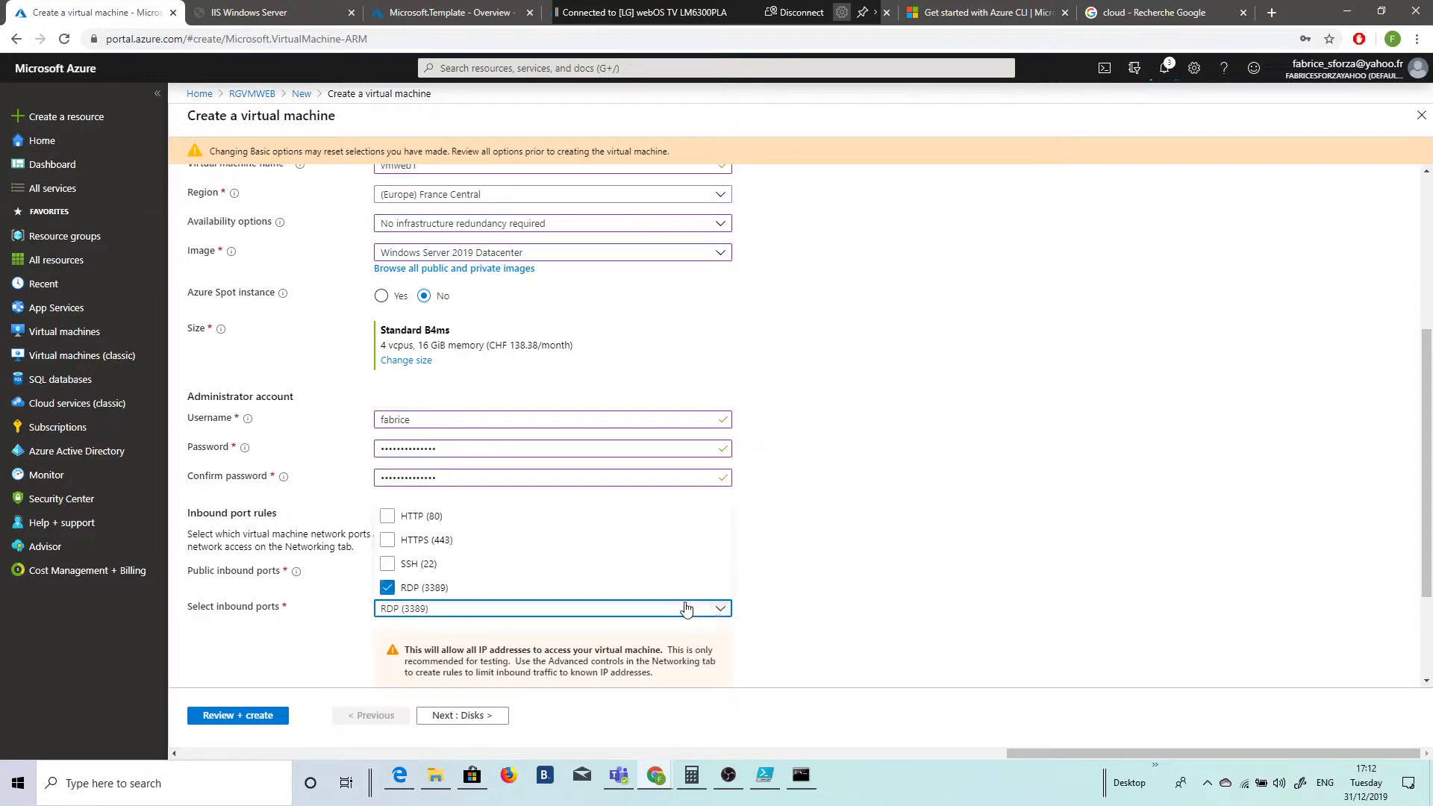
{"action": "scroll", "coordinate": [687, 608], "scroll_direction": "down", "scroll_amount": 1}
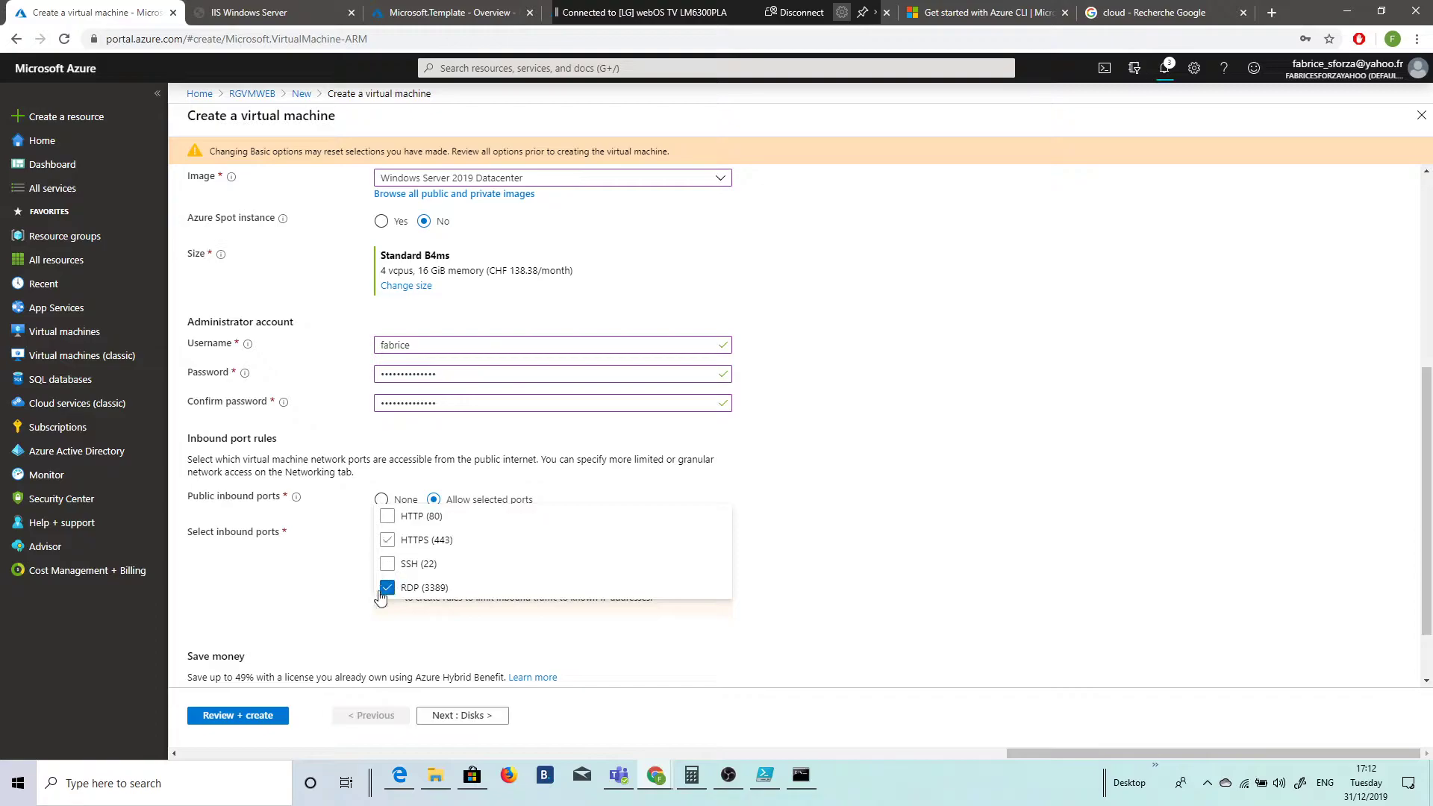
{"action": "left_click", "coordinate": [387, 516]}
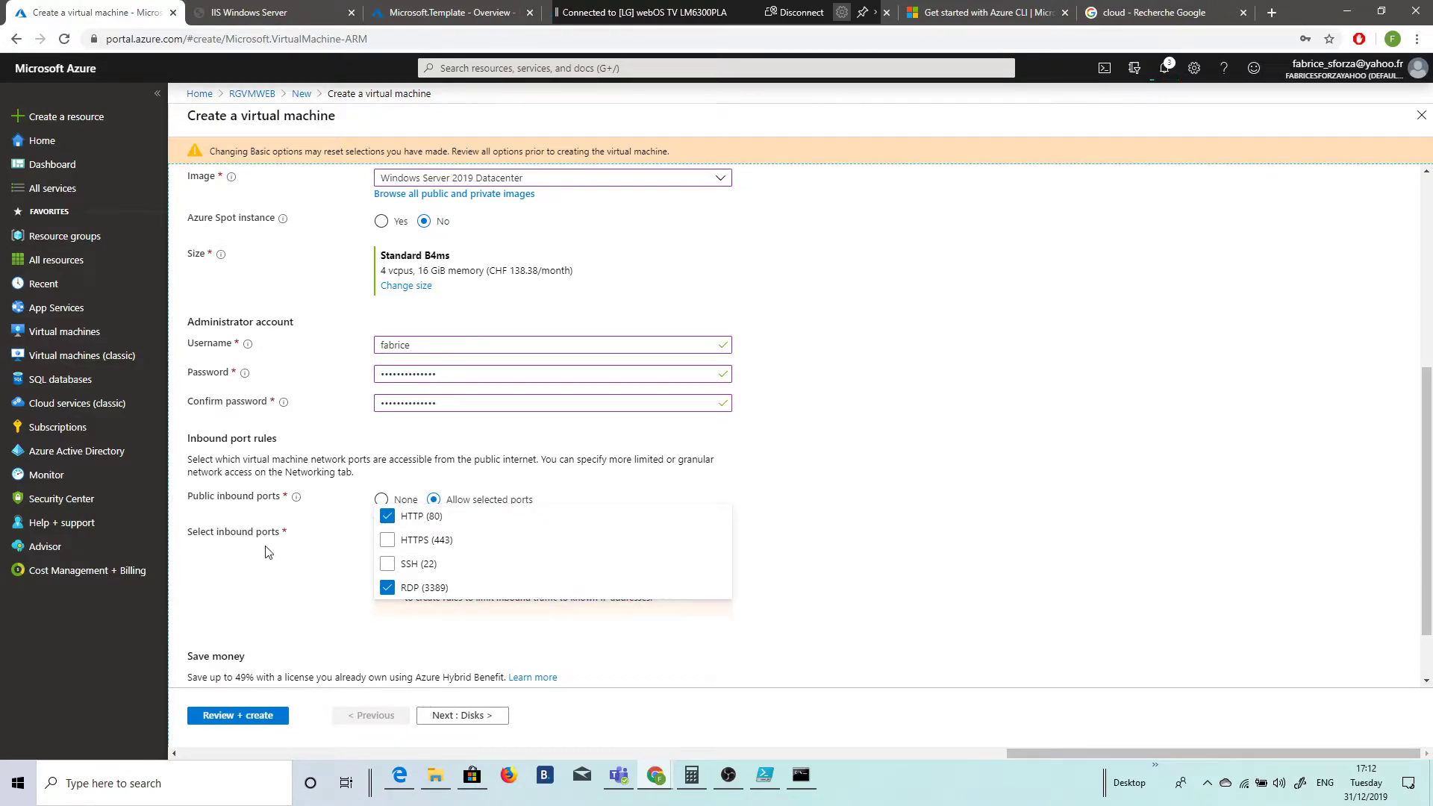
{"action": "left_click", "coordinate": [435, 501]}
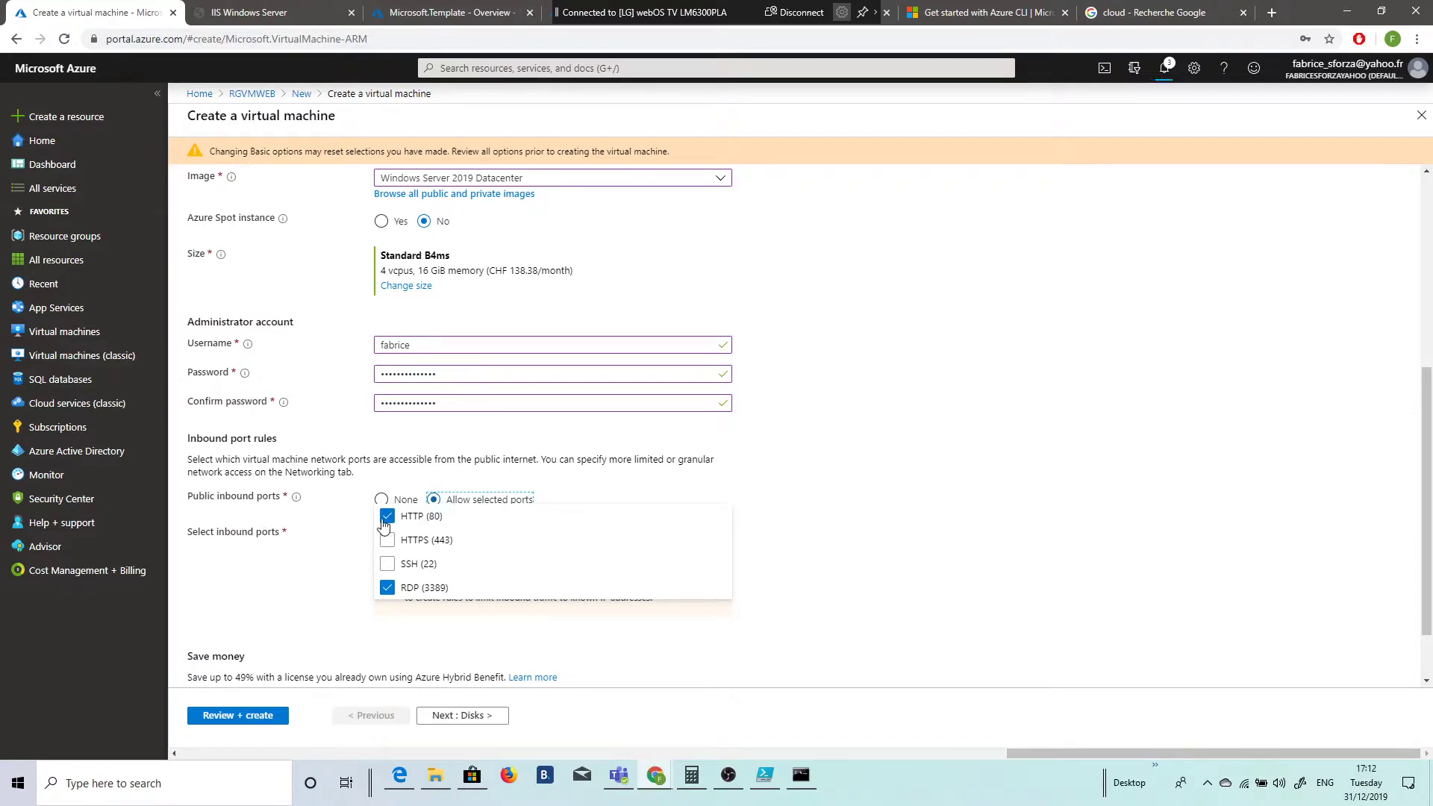
{"action": "scroll", "coordinate": [939, 559], "scroll_direction": "down", "scroll_amount": 1}
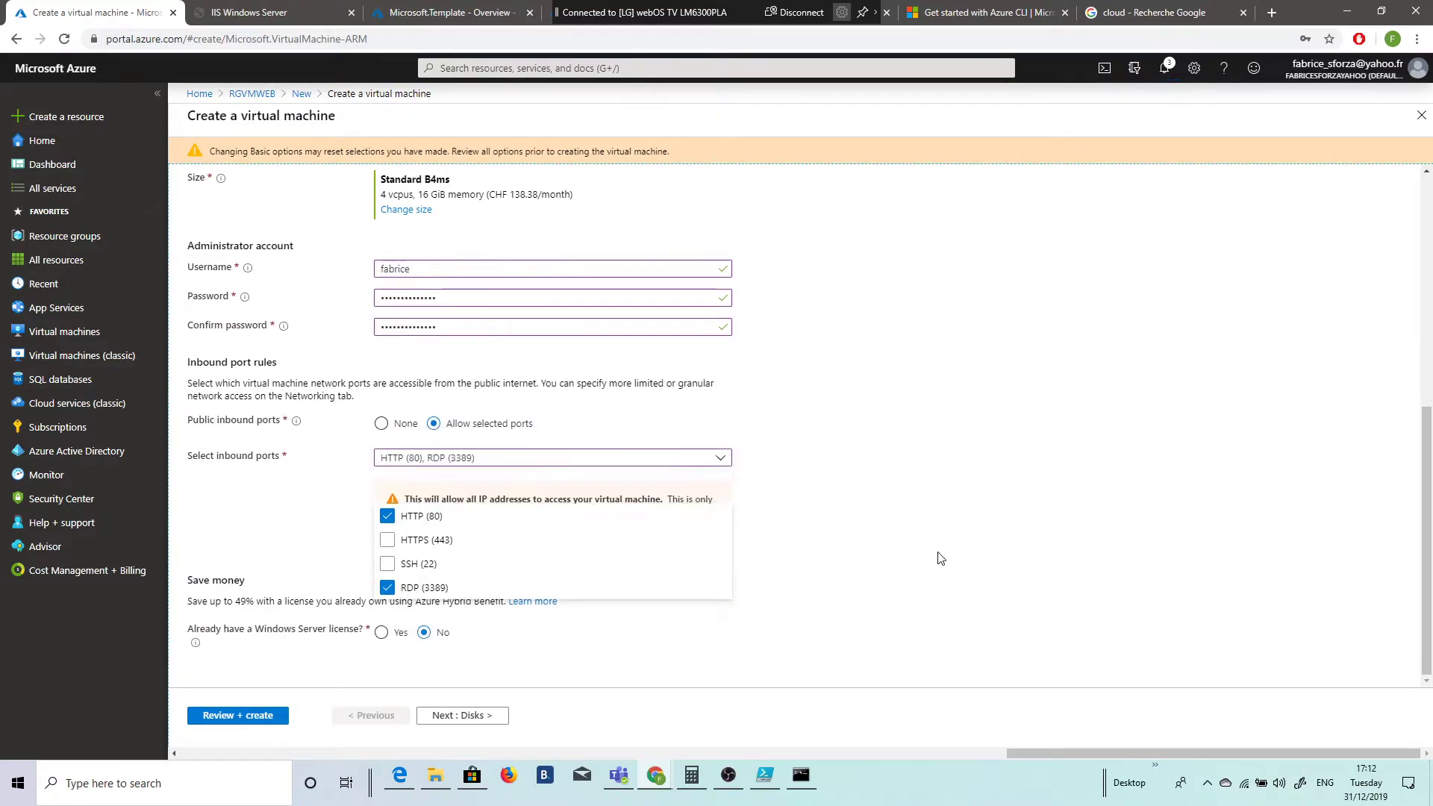
{"action": "scroll", "coordinate": [939, 559], "scroll_direction": "up", "scroll_amount": 6}
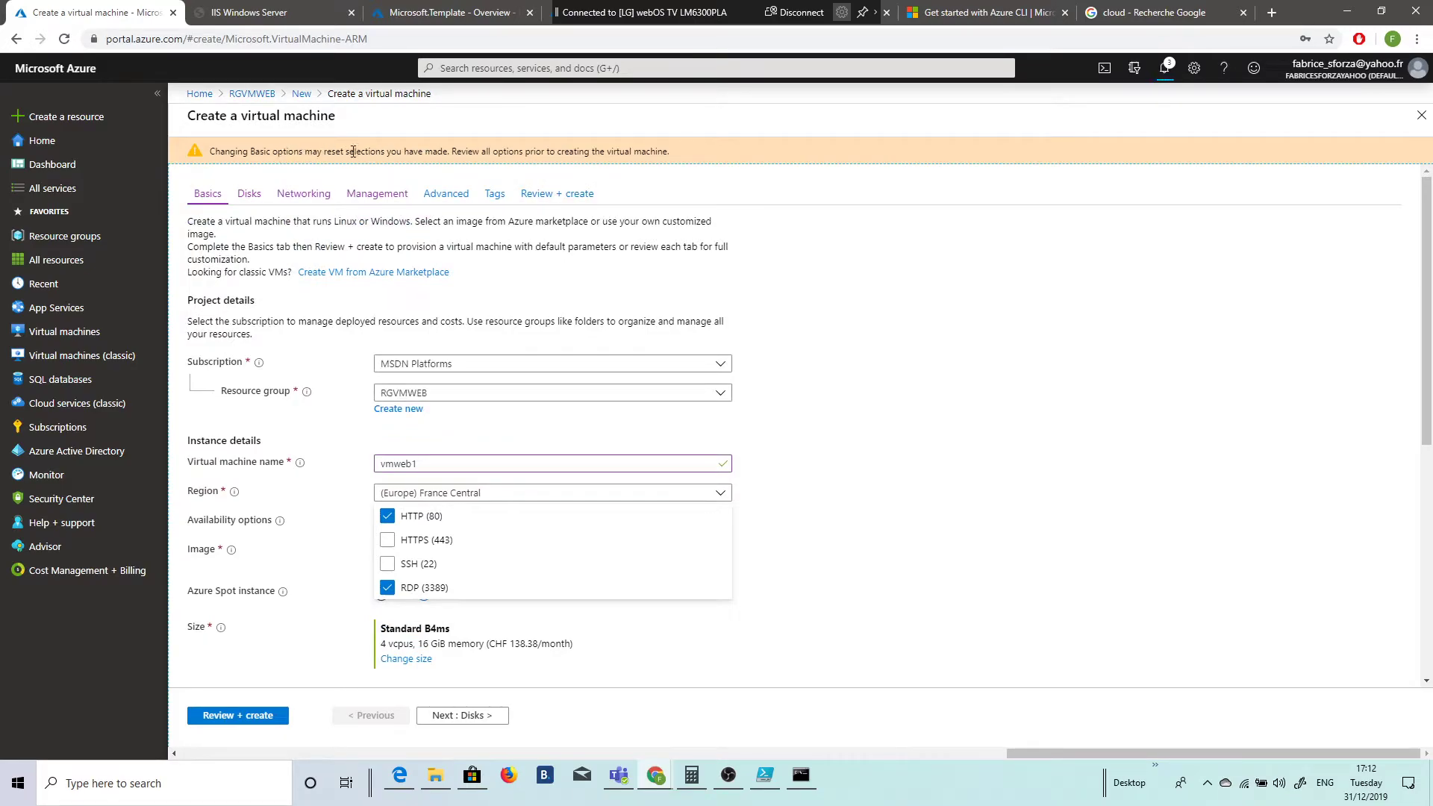
{"action": "left_click", "coordinate": [576, 494]}
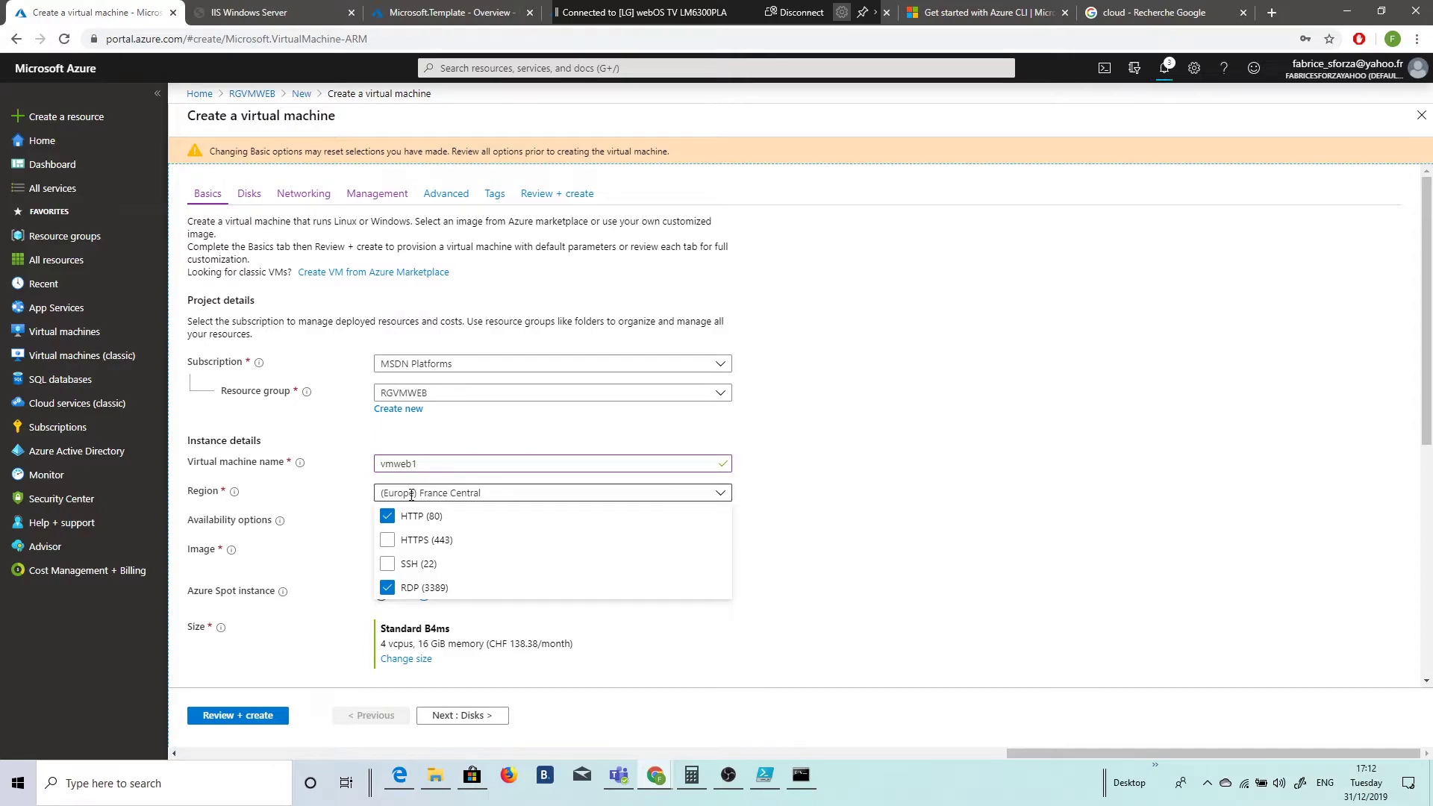
{"action": "left_click", "coordinate": [718, 496]}
{"action": "scroll", "coordinate": [703, 521], "scroll_direction": "down", "scroll_amount": 4}
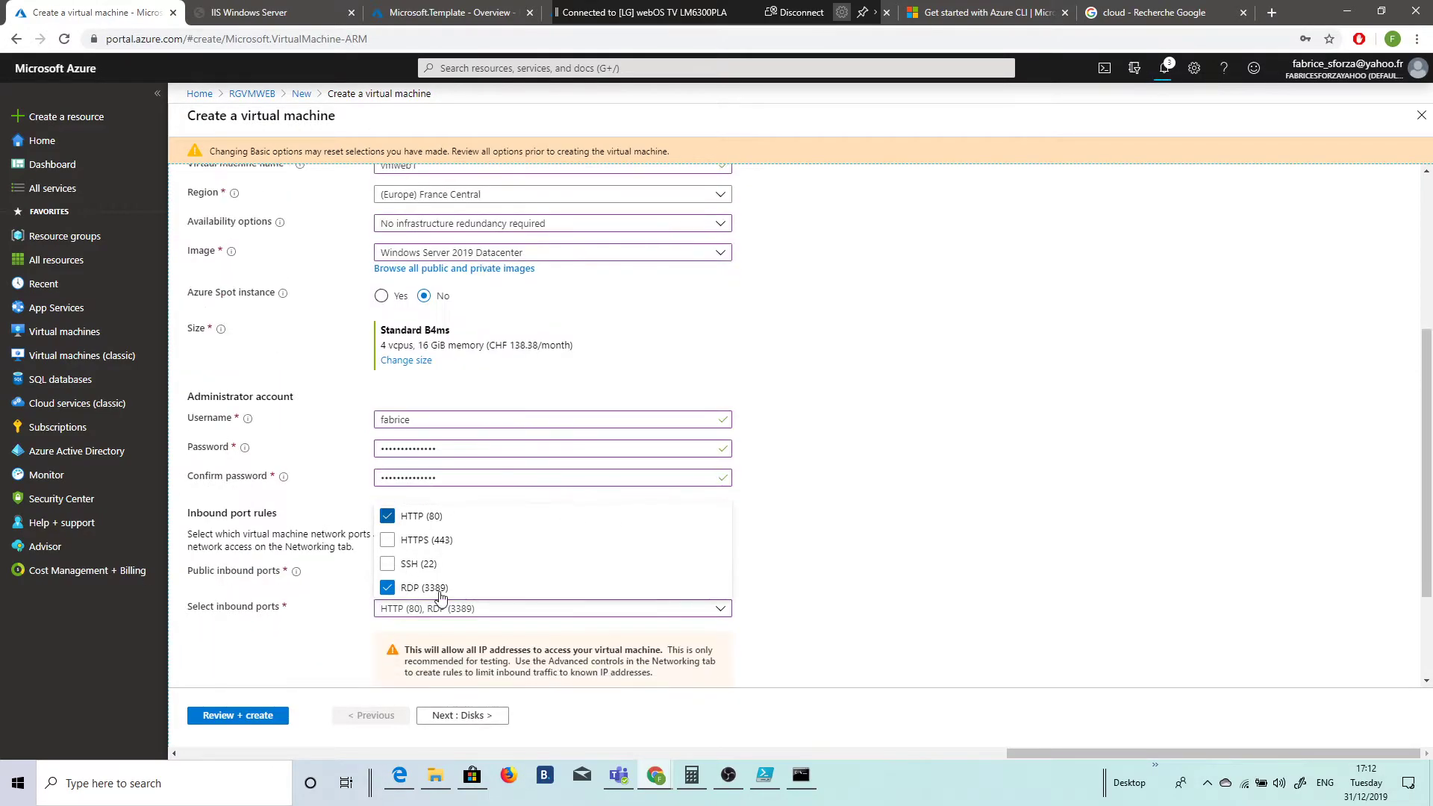
{"action": "scroll", "coordinate": [670, 591], "scroll_direction": "down", "scroll_amount": 2}
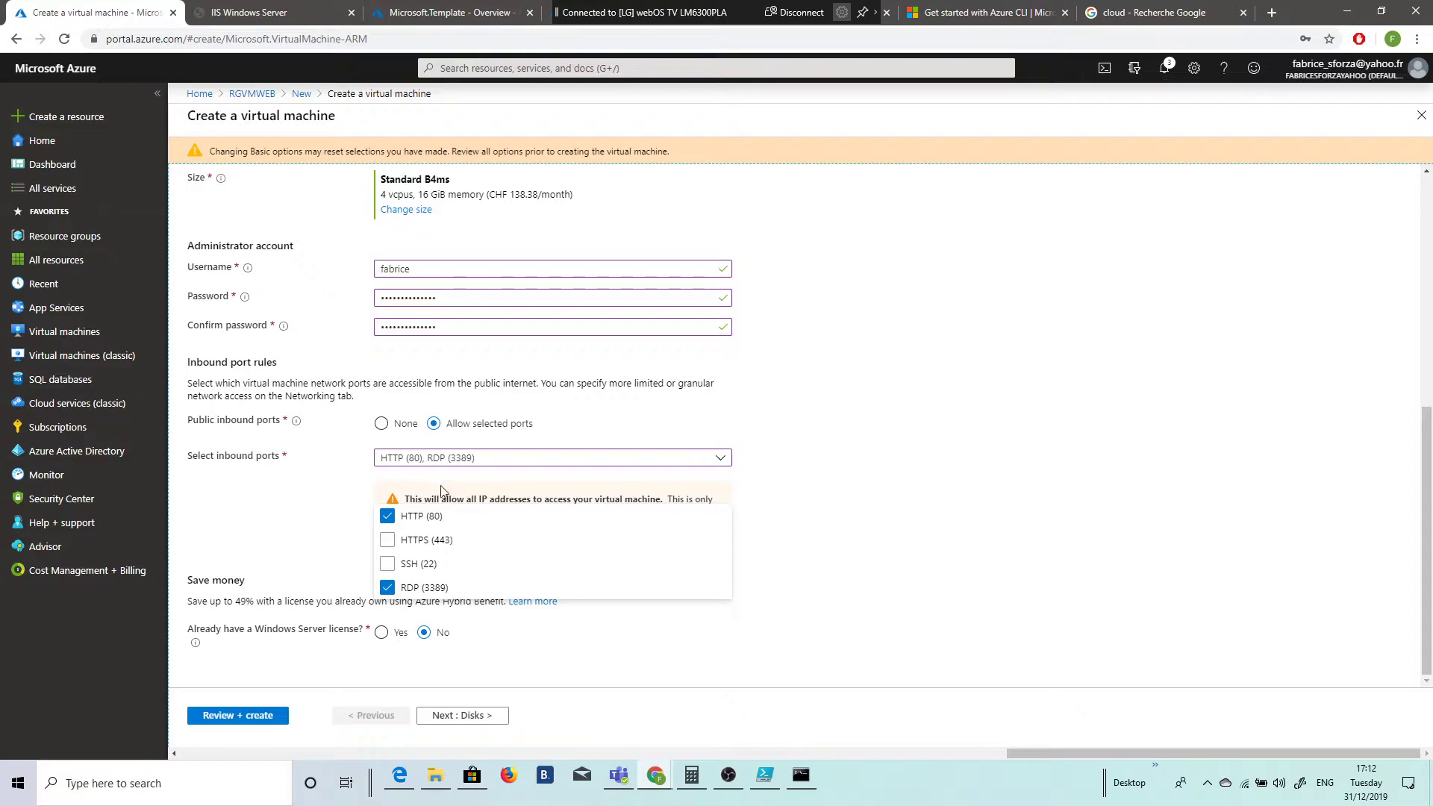
{"action": "left_click", "coordinate": [681, 457]}
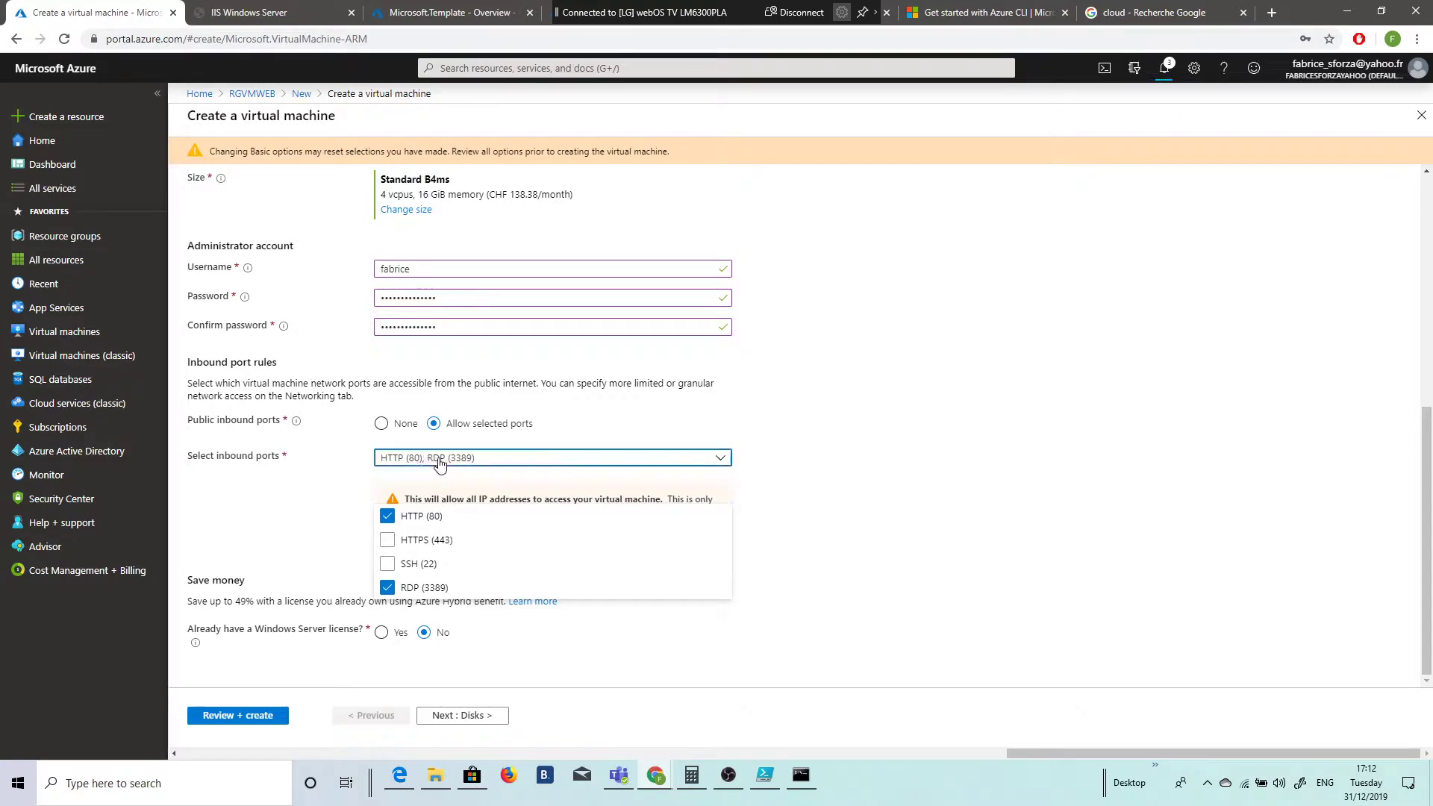
{"action": "left_click", "coordinate": [892, 474]}
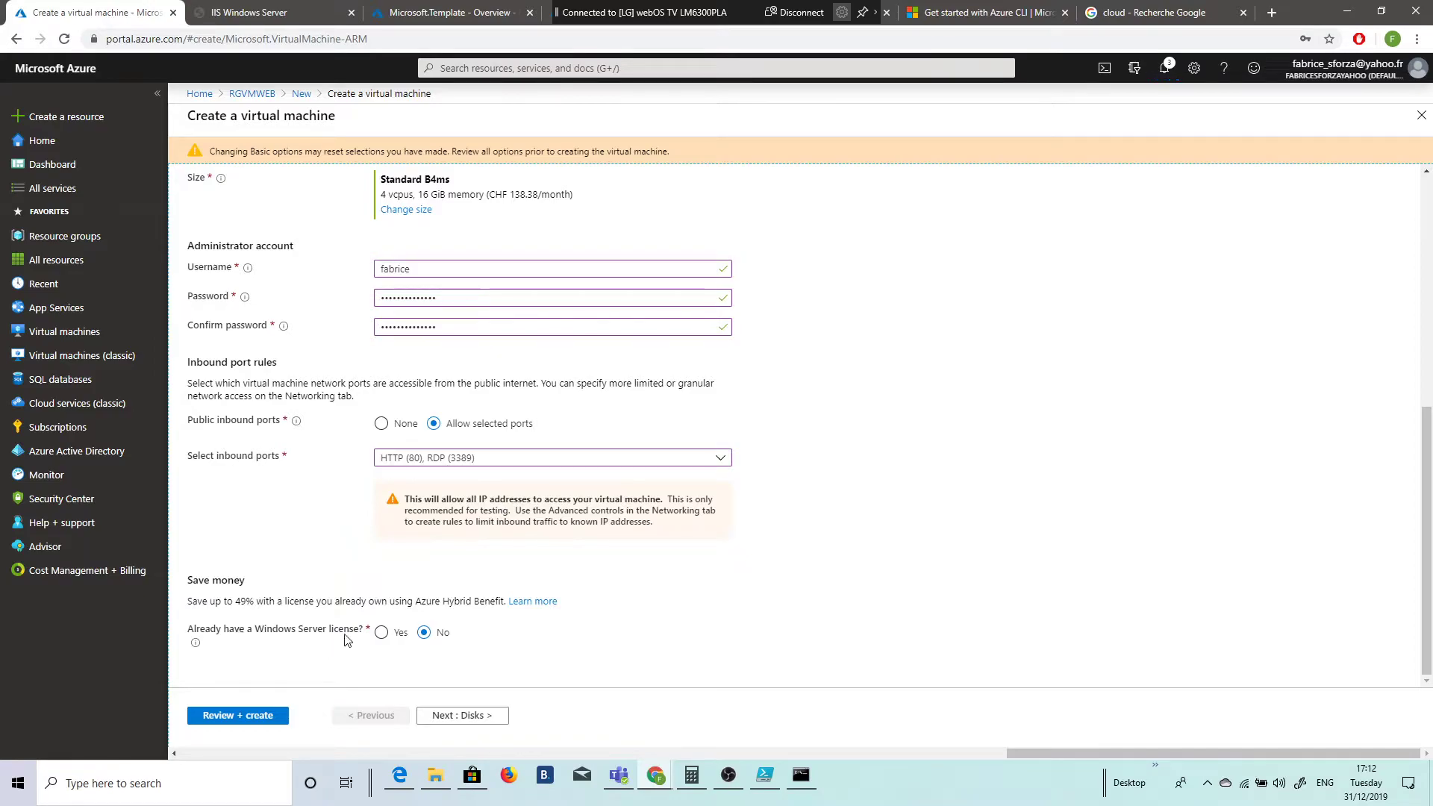
Proceed to the disk settings and keep the OS disk type as Premium SSD.
{"action": "left_click_drag", "start_coordinate": [233, 601], "coordinate": [379, 649]}
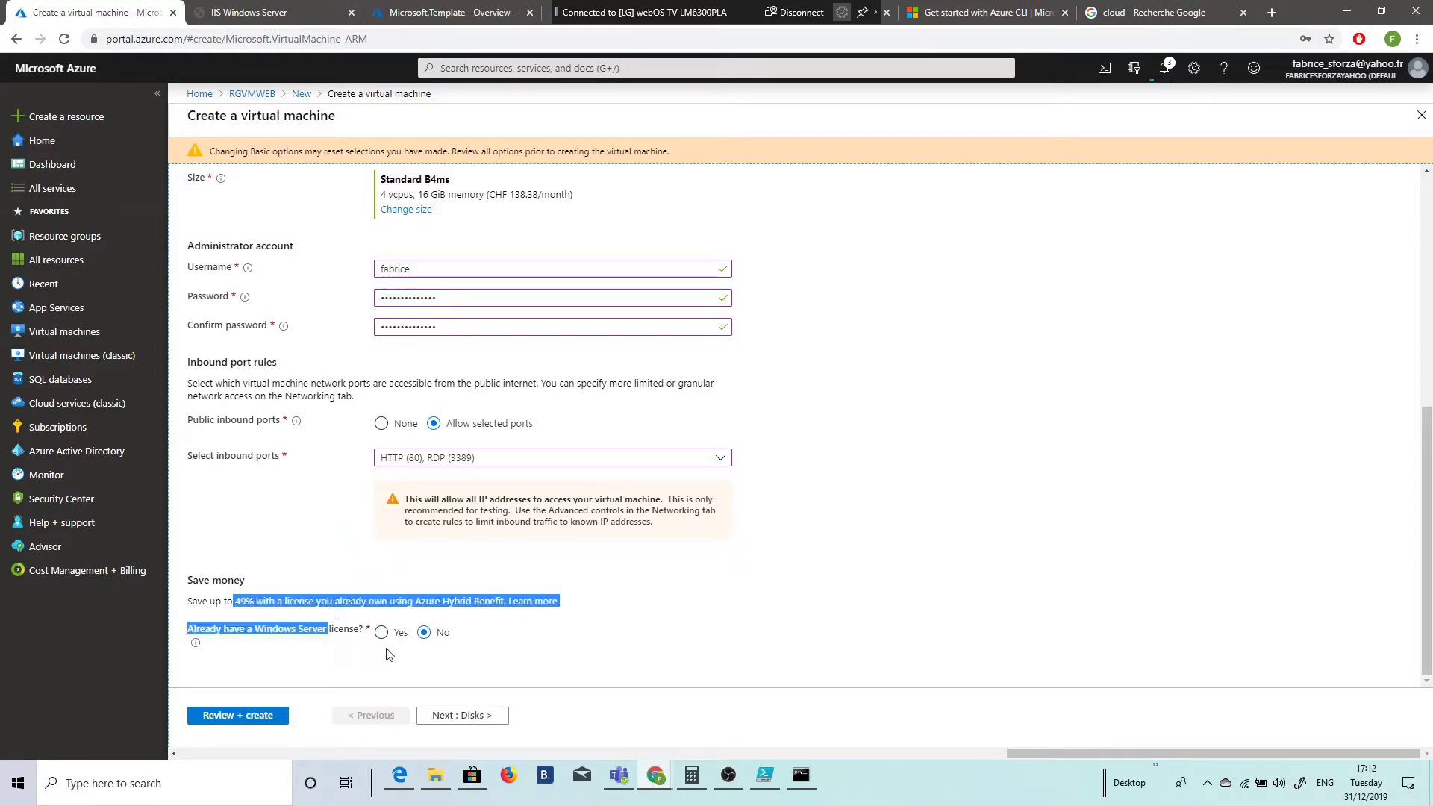
{"action": "left_click", "coordinate": [466, 716]}
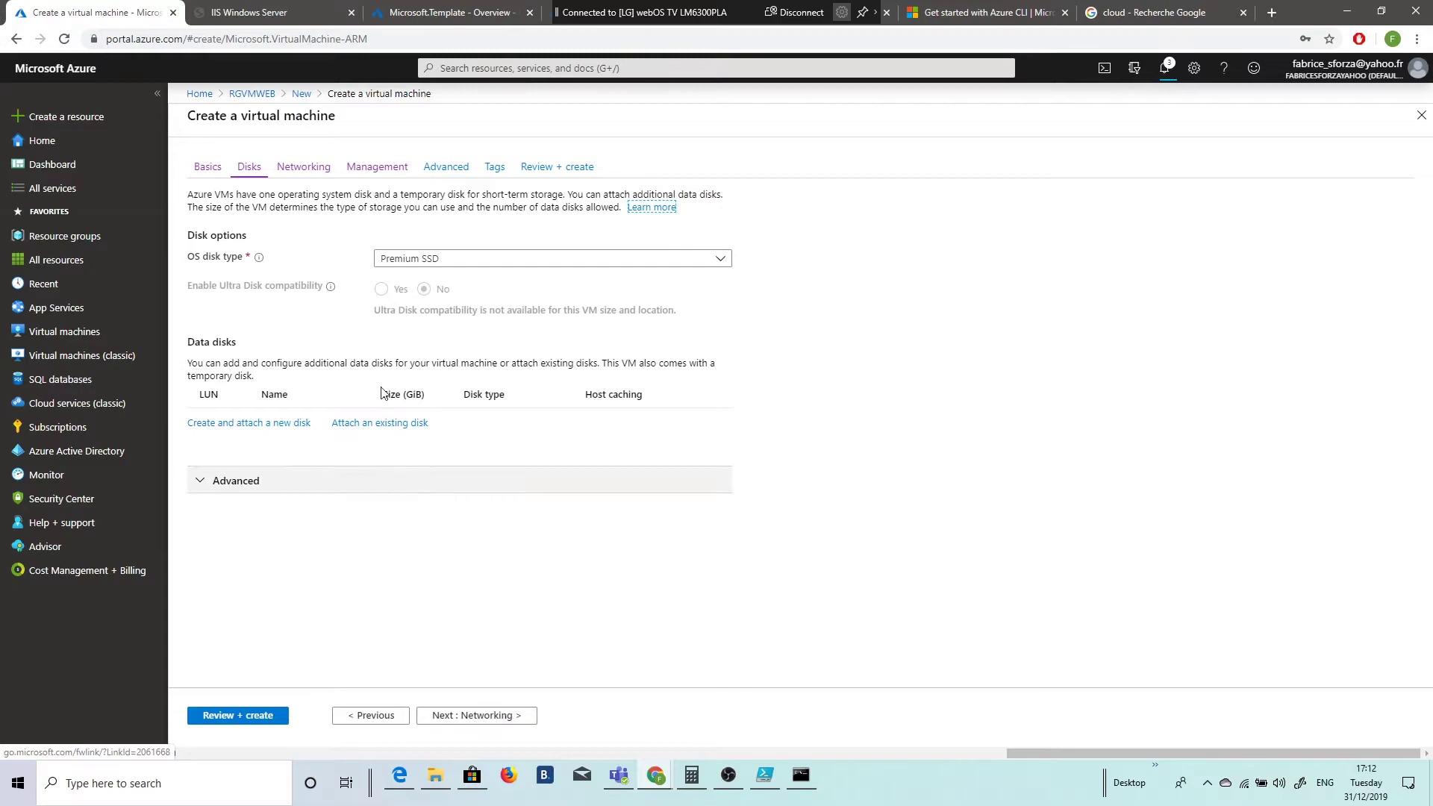
{"action": "left_click", "coordinate": [437, 262]}
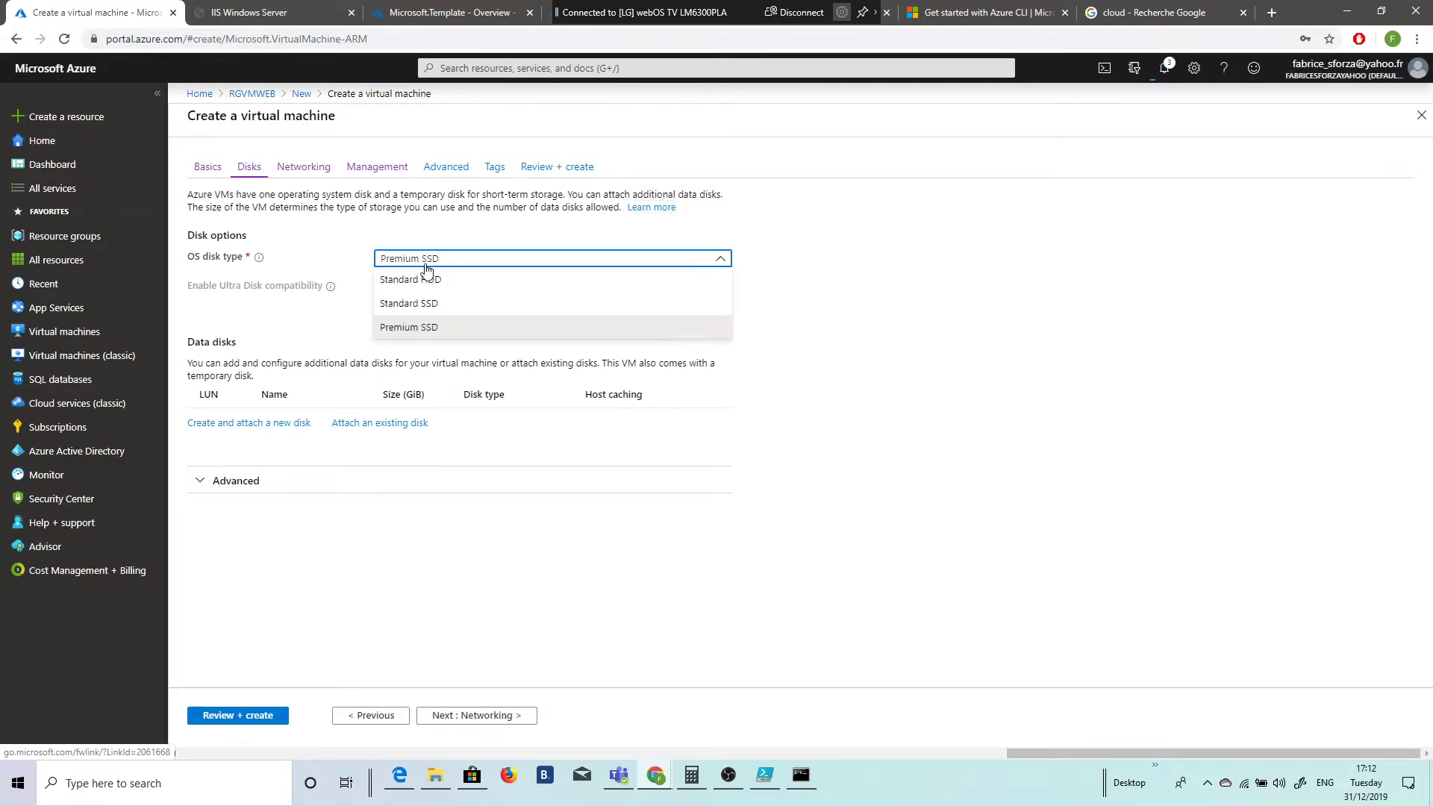
{"action": "left_click", "coordinate": [418, 329]}
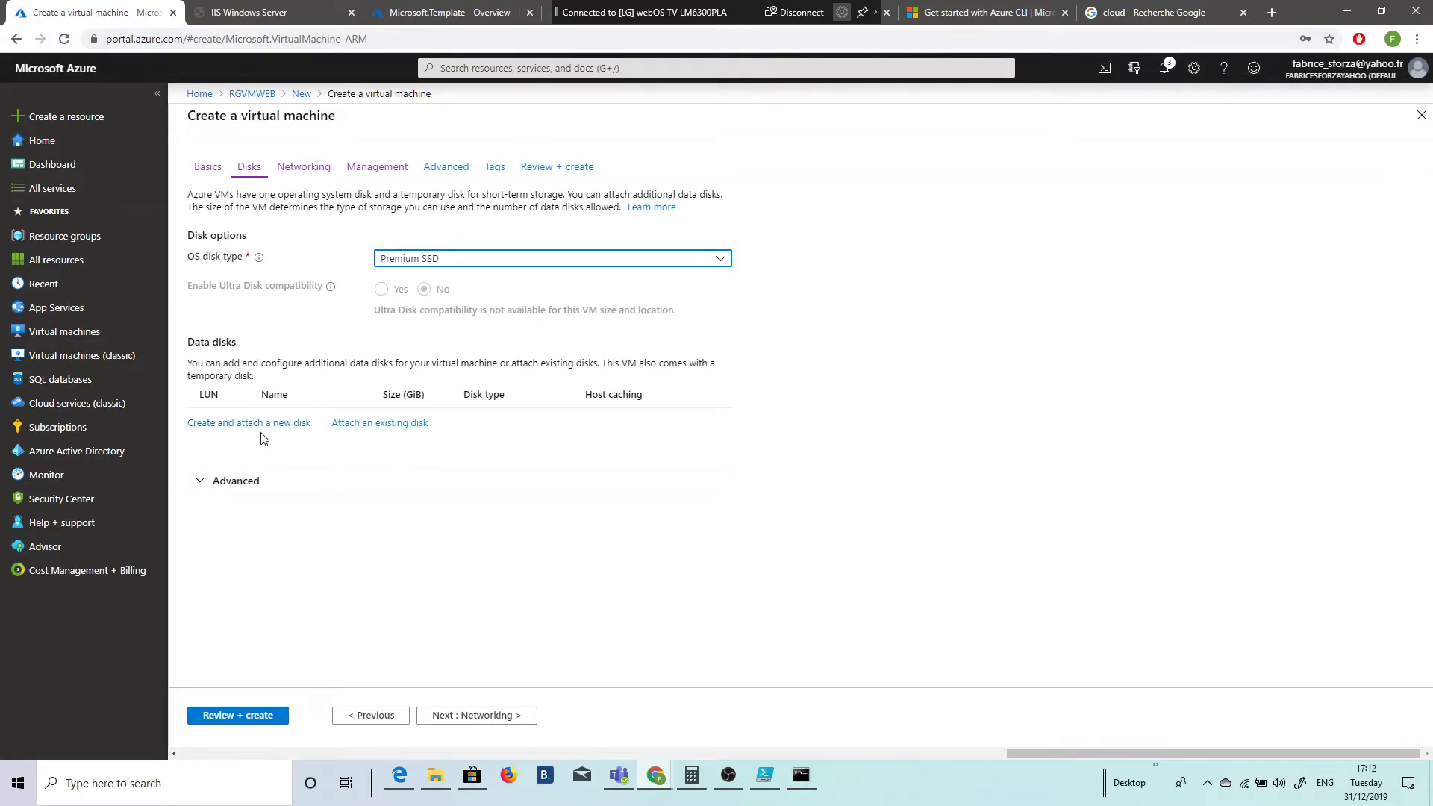
Check the subnet choices in the networking settings, try the Advanced NIC network security group, and return it to Basic.
{"action": "left_click", "coordinate": [286, 173]}
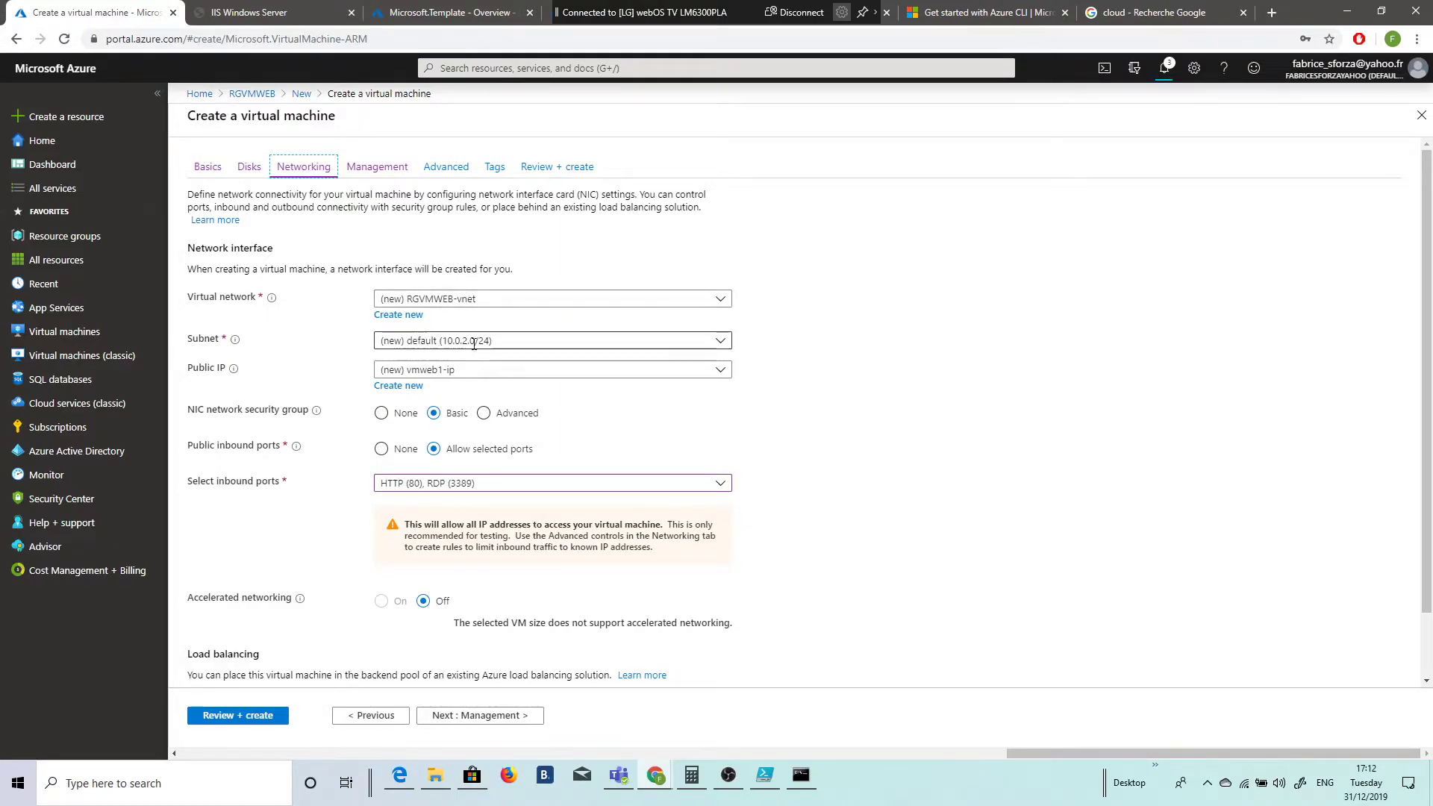
{"action": "left_click", "coordinate": [435, 343]}
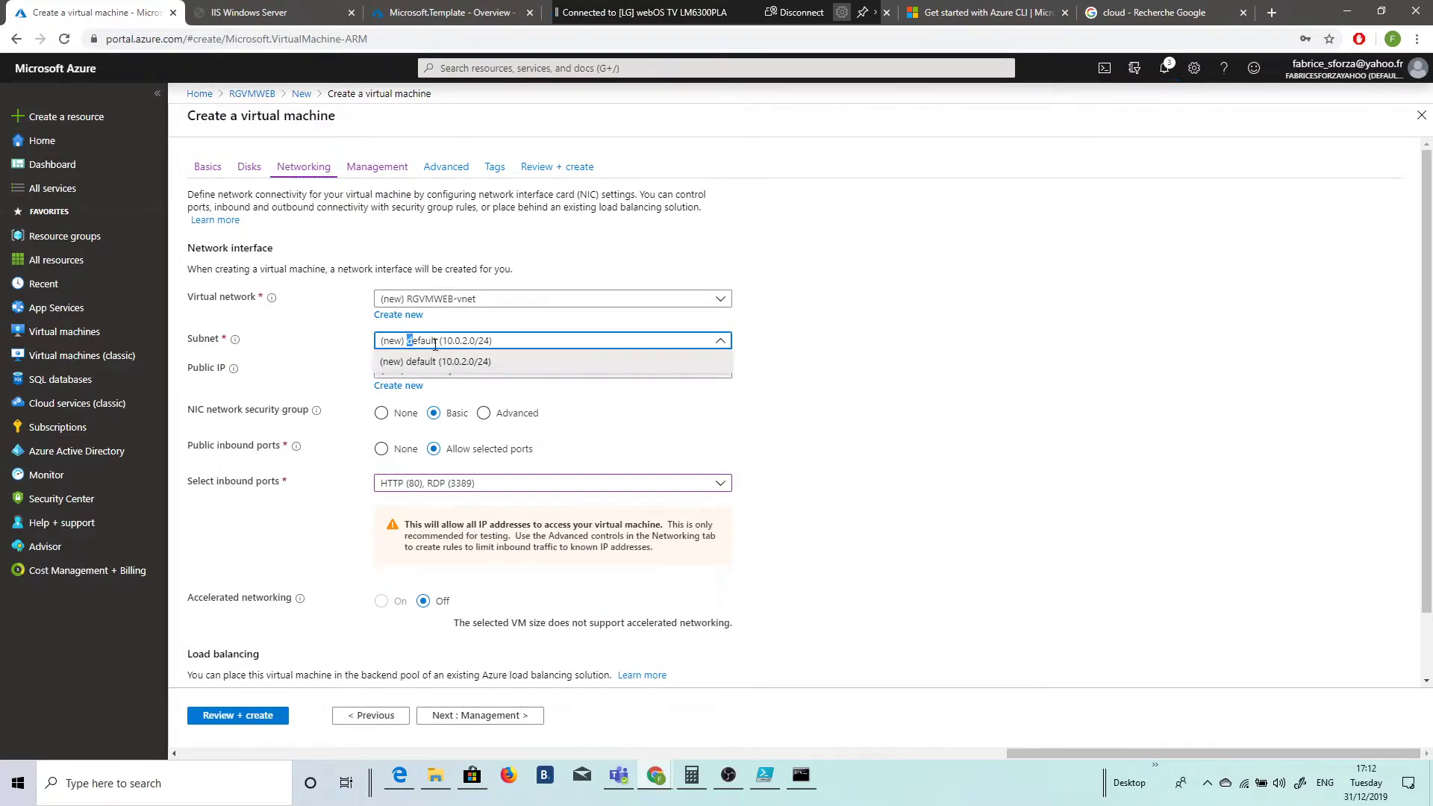
{"action": "left_click", "coordinate": [493, 332]}
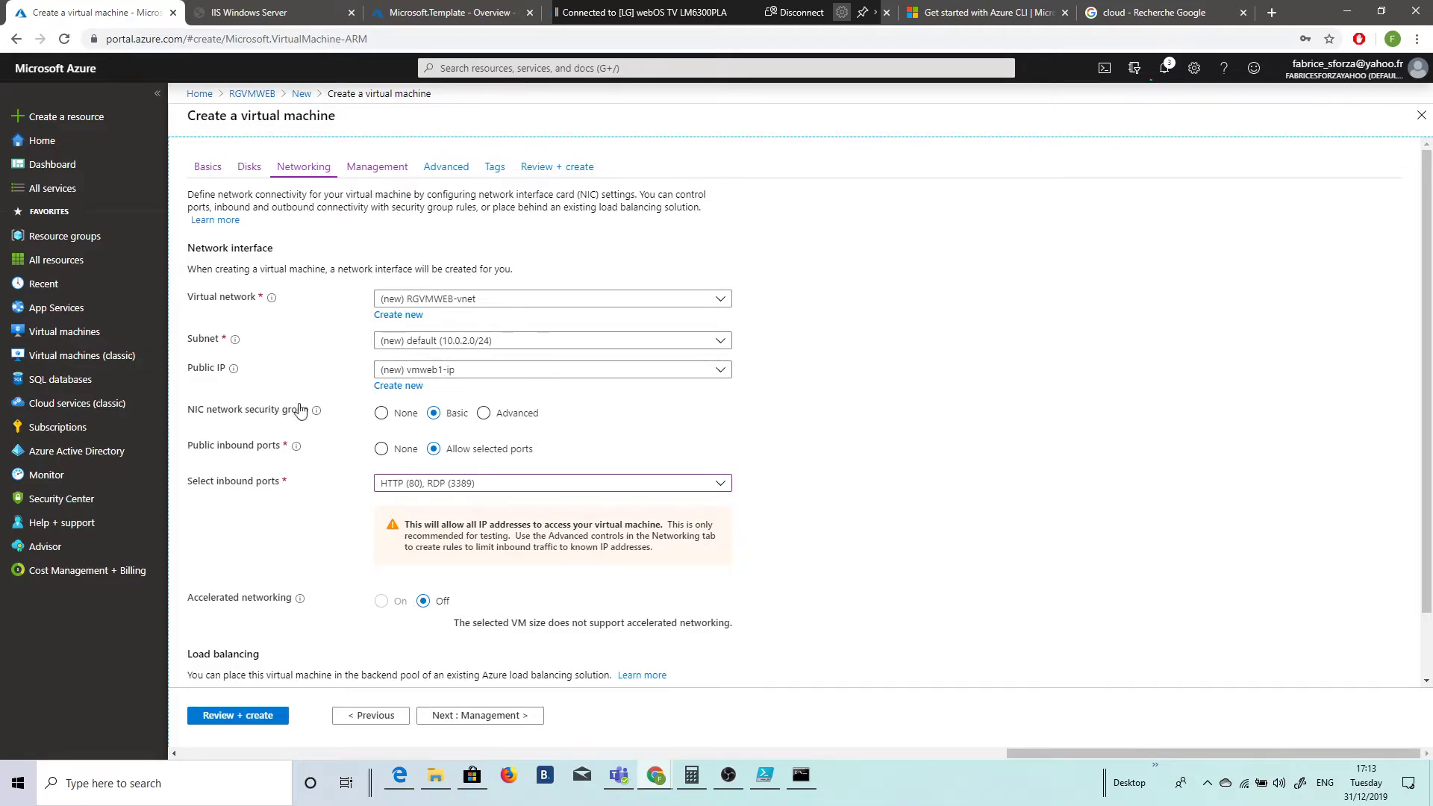
{"action": "left_click", "coordinate": [484, 416]}
{"action": "left_click", "coordinate": [434, 413]}
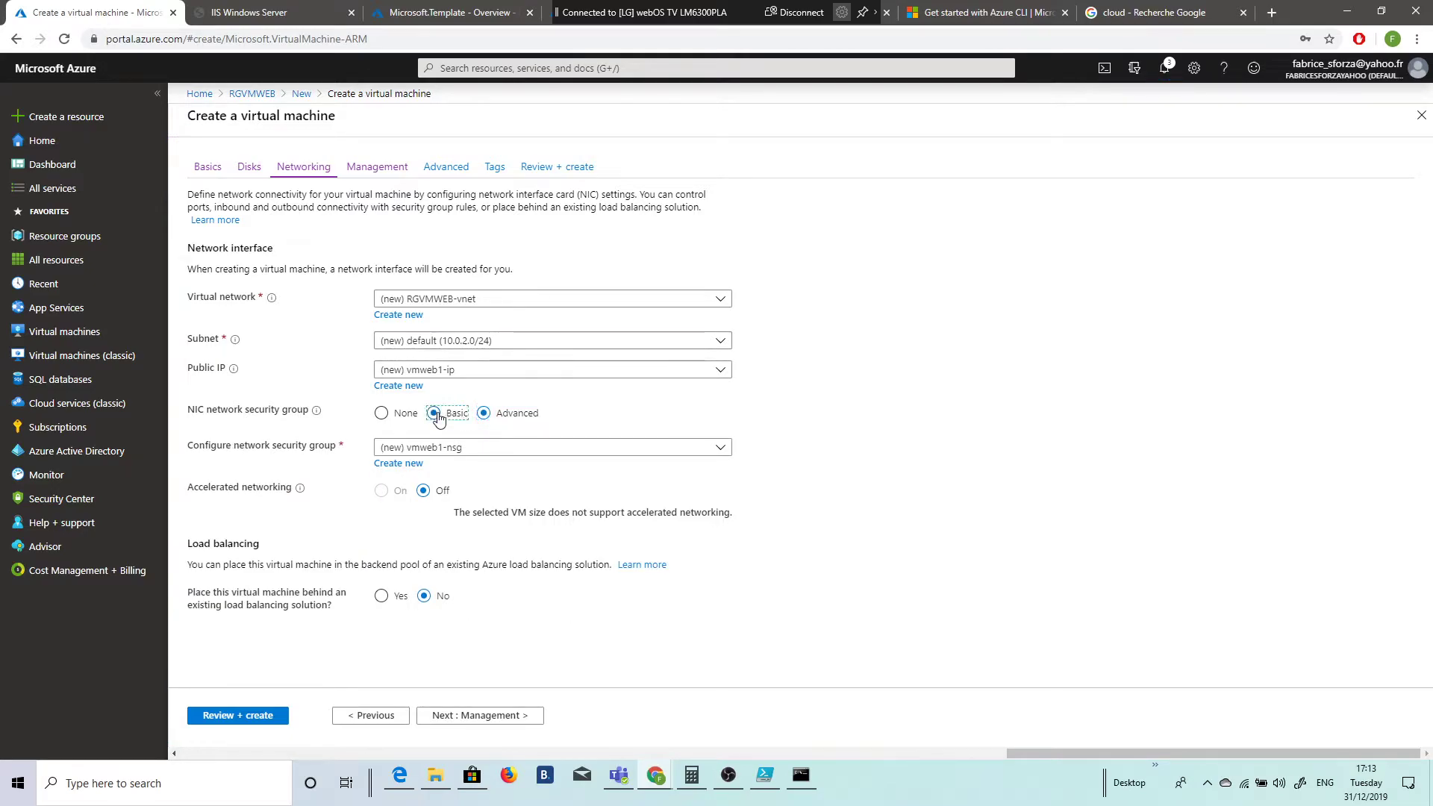
{"action": "scroll", "coordinate": [284, 552], "scroll_direction": "down", "scroll_amount": 2}
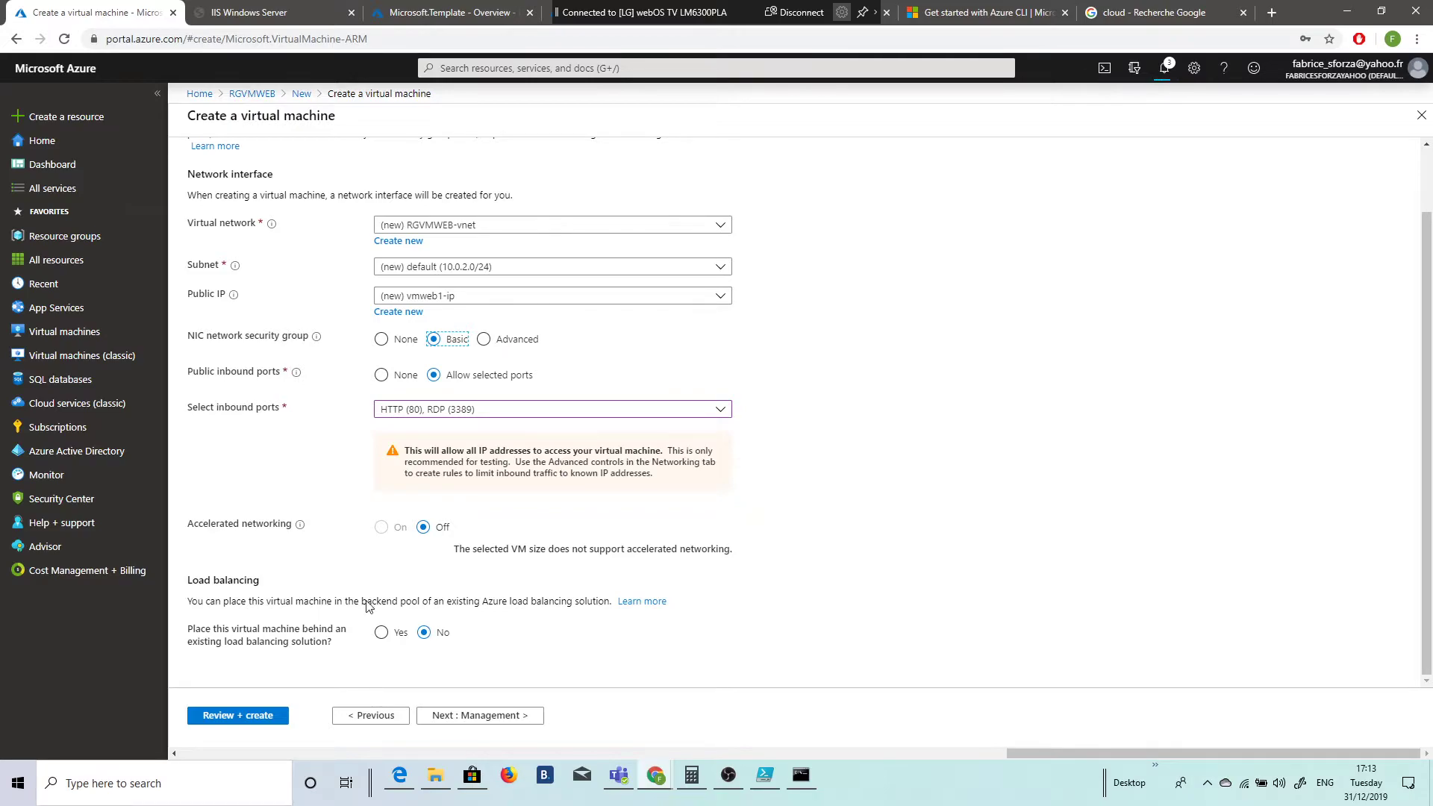
{"action": "scroll", "coordinate": [365, 606], "scroll_direction": "up", "scroll_amount": 2}
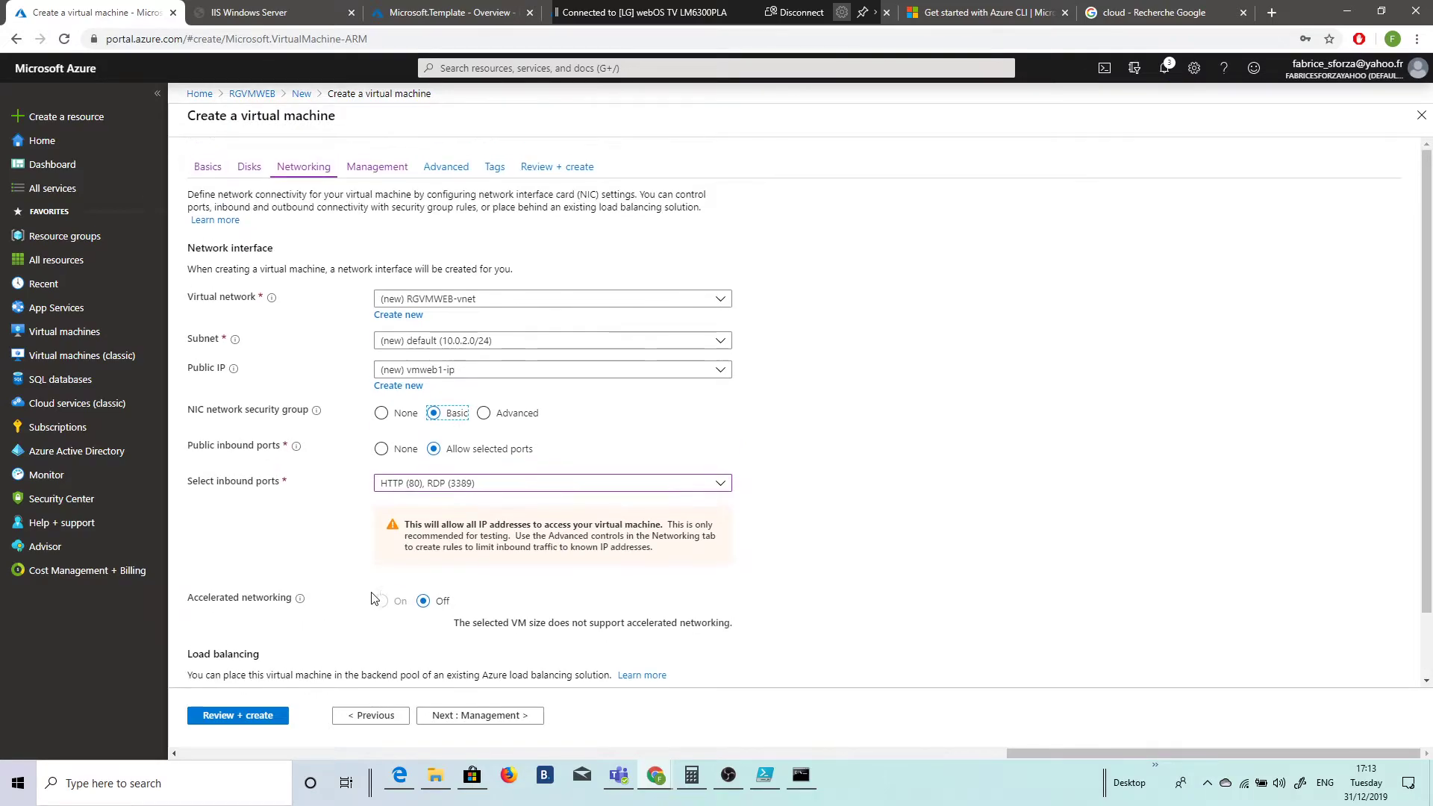
Proceed to the management settings and turn off boot diagnostics.
{"action": "left_click", "coordinate": [457, 717]}
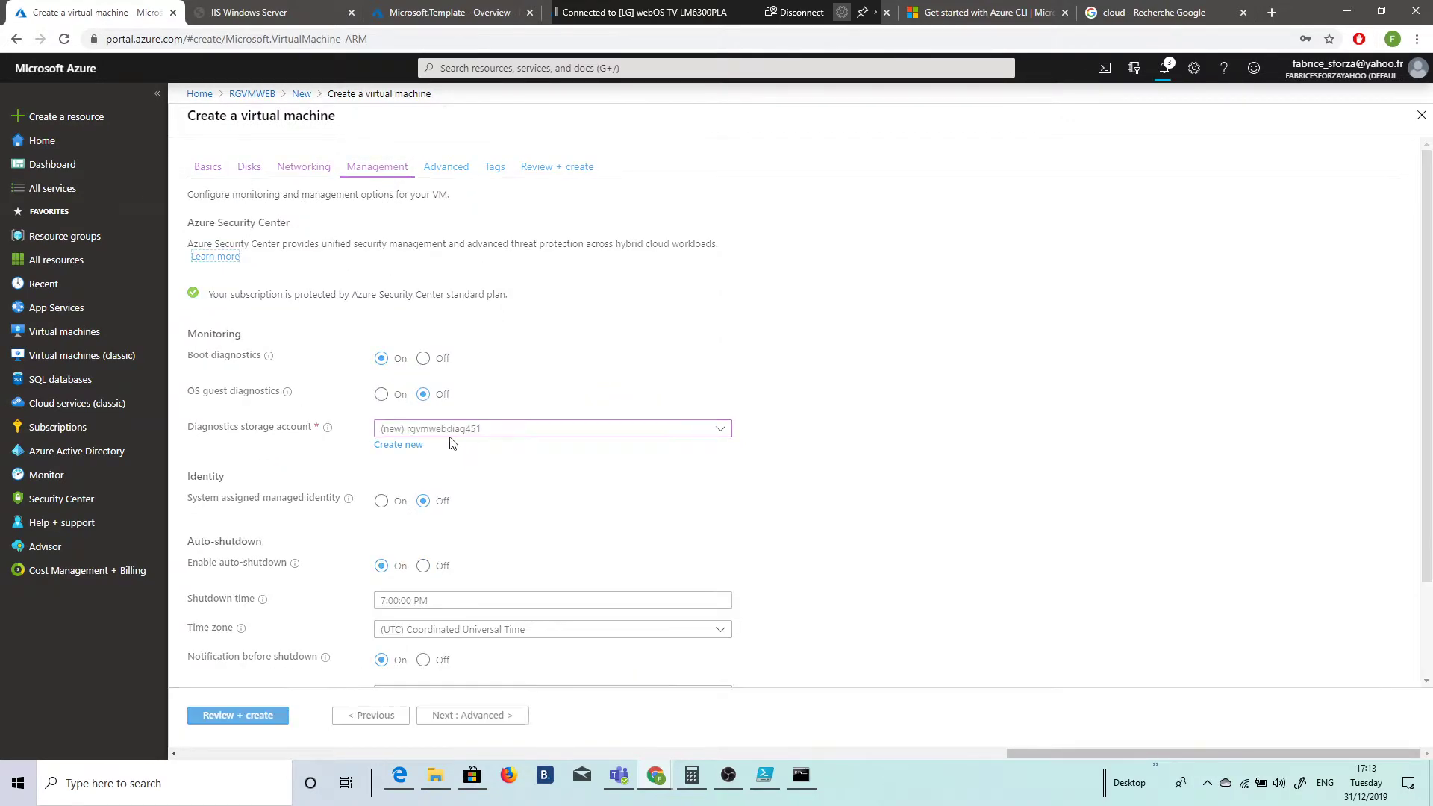
{"action": "left_click", "coordinate": [423, 358]}
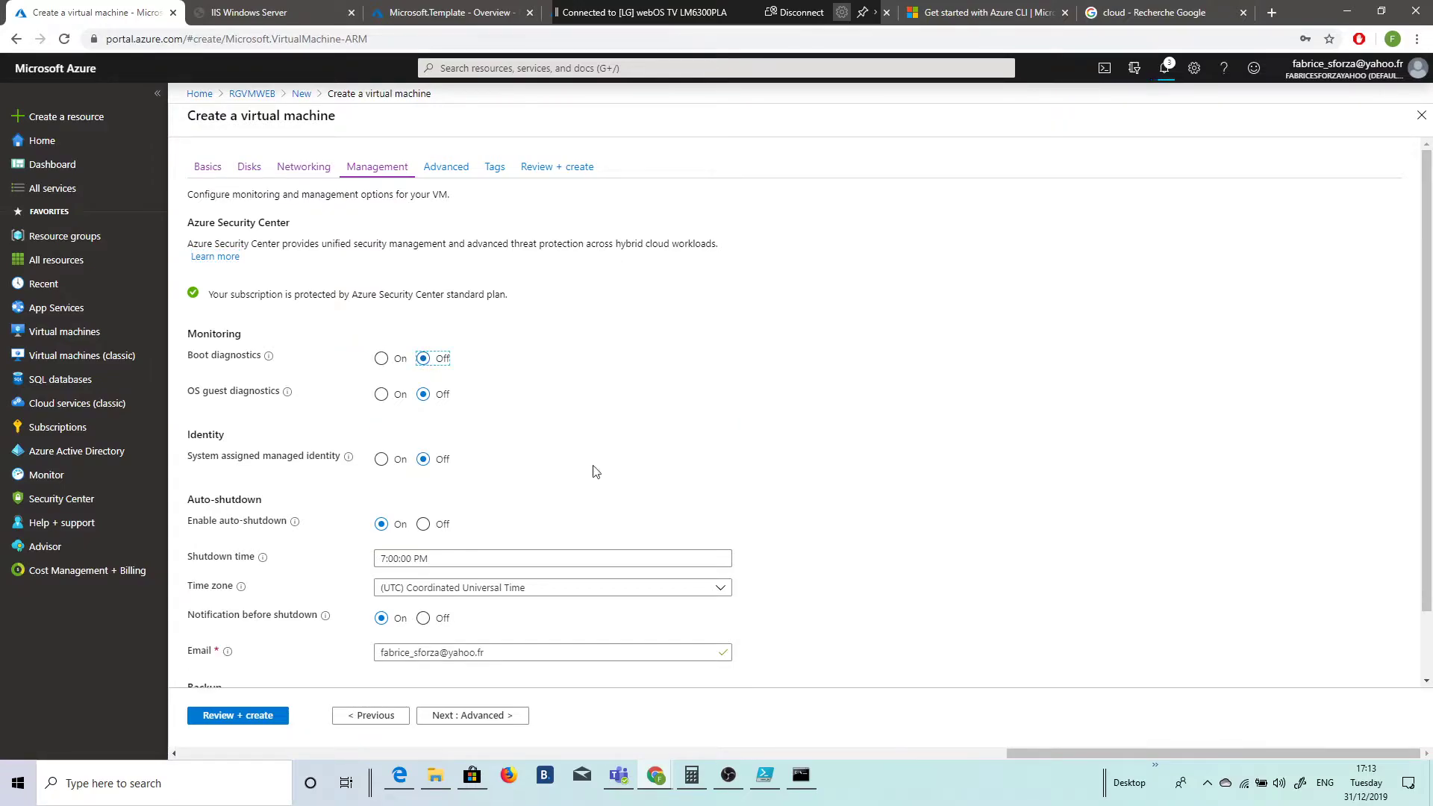
Look over the auto-shutdown options in the management settings and the extensions offered in the advanced settings, and close the extension list.
{"action": "scroll", "coordinate": [574, 447], "scroll_direction": "down", "scroll_amount": 2}
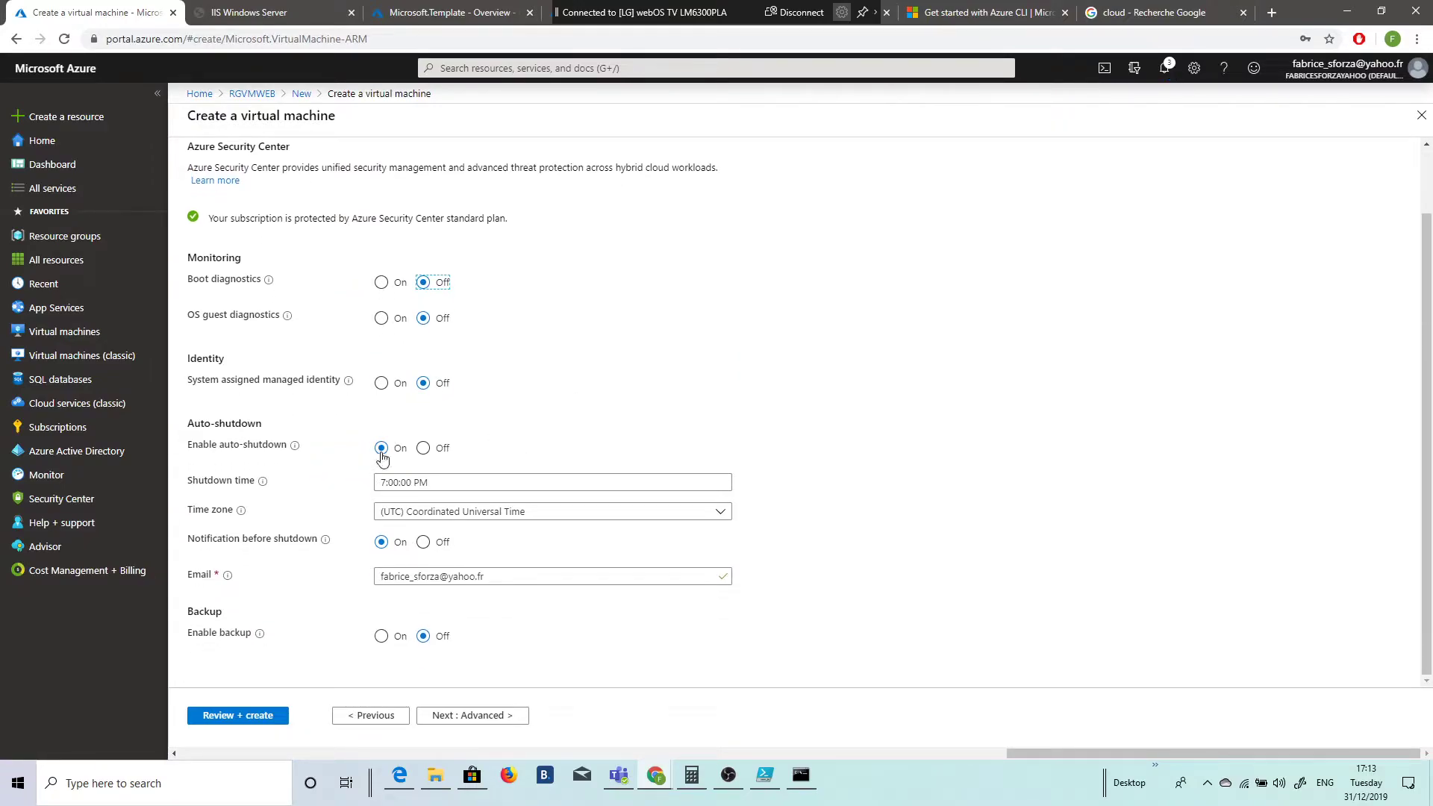
{"action": "left_click", "coordinate": [421, 481]}
{"action": "scroll", "coordinate": [435, 328], "scroll_direction": "up", "scroll_amount": 2}
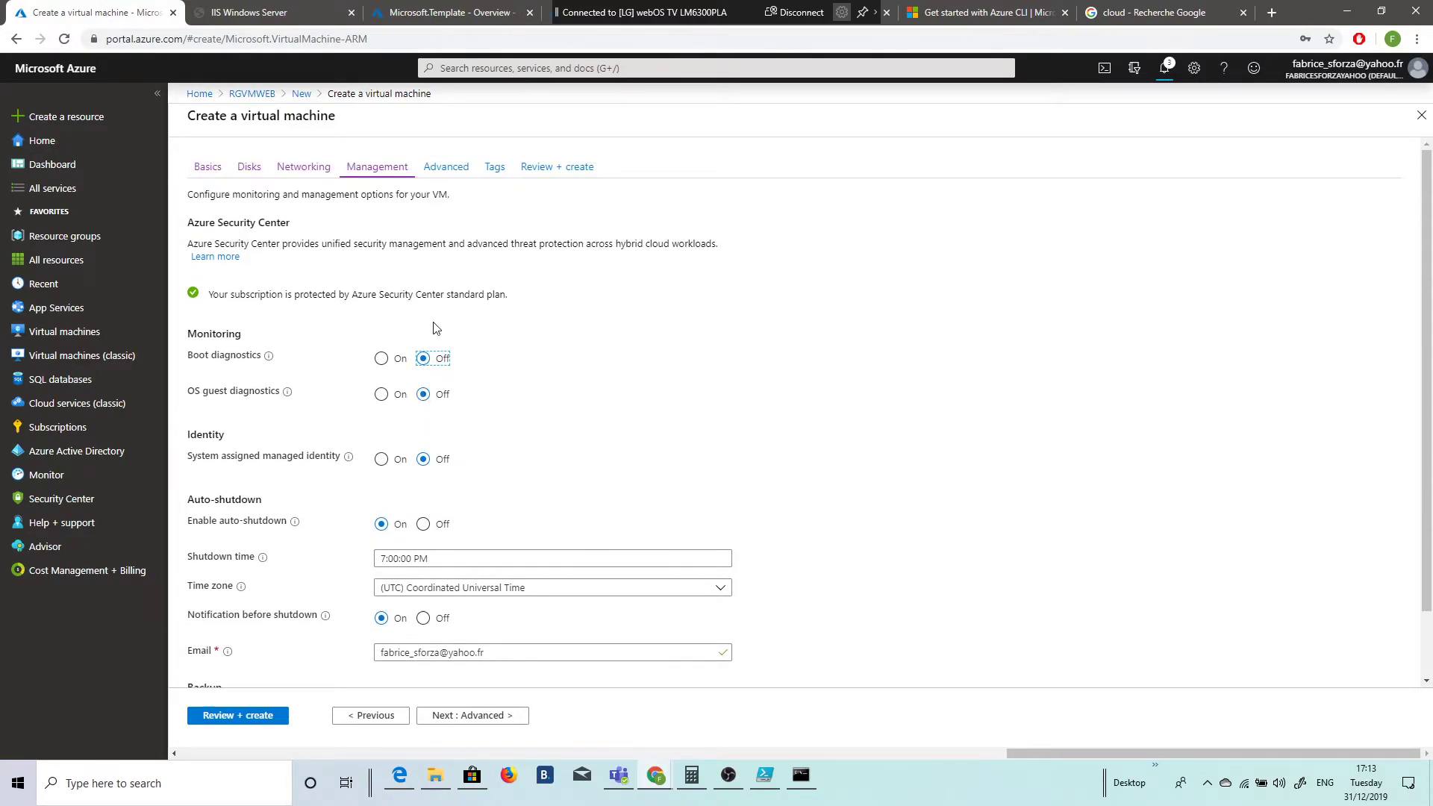
{"action": "left_click", "coordinate": [447, 168]}
{"action": "left_click", "coordinate": [434, 271]}
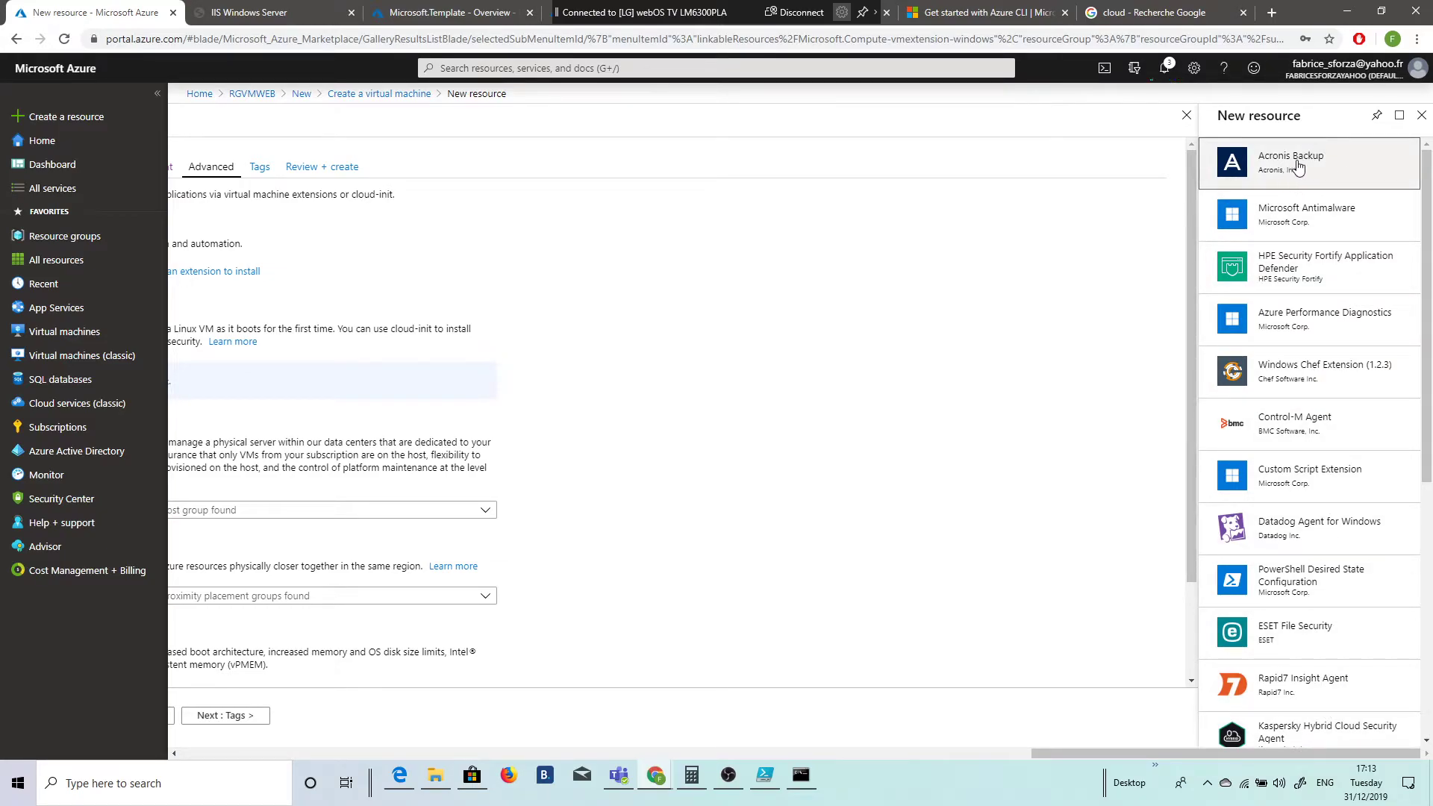
{"action": "left_click", "coordinate": [1422, 115]}
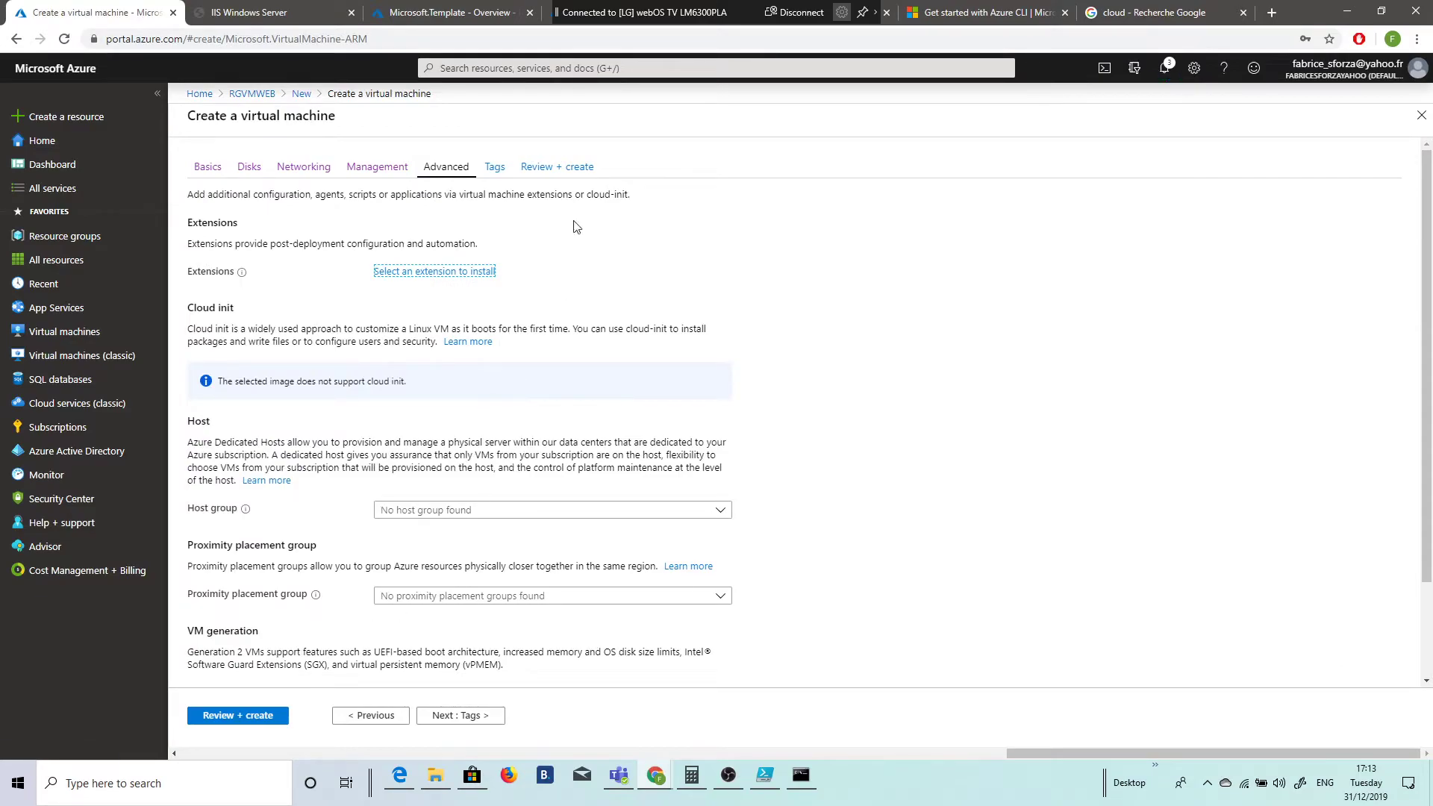
Go to the tag settings and add a tag named projet with the value mkt for all resources.
{"action": "left_click", "coordinate": [495, 176]}
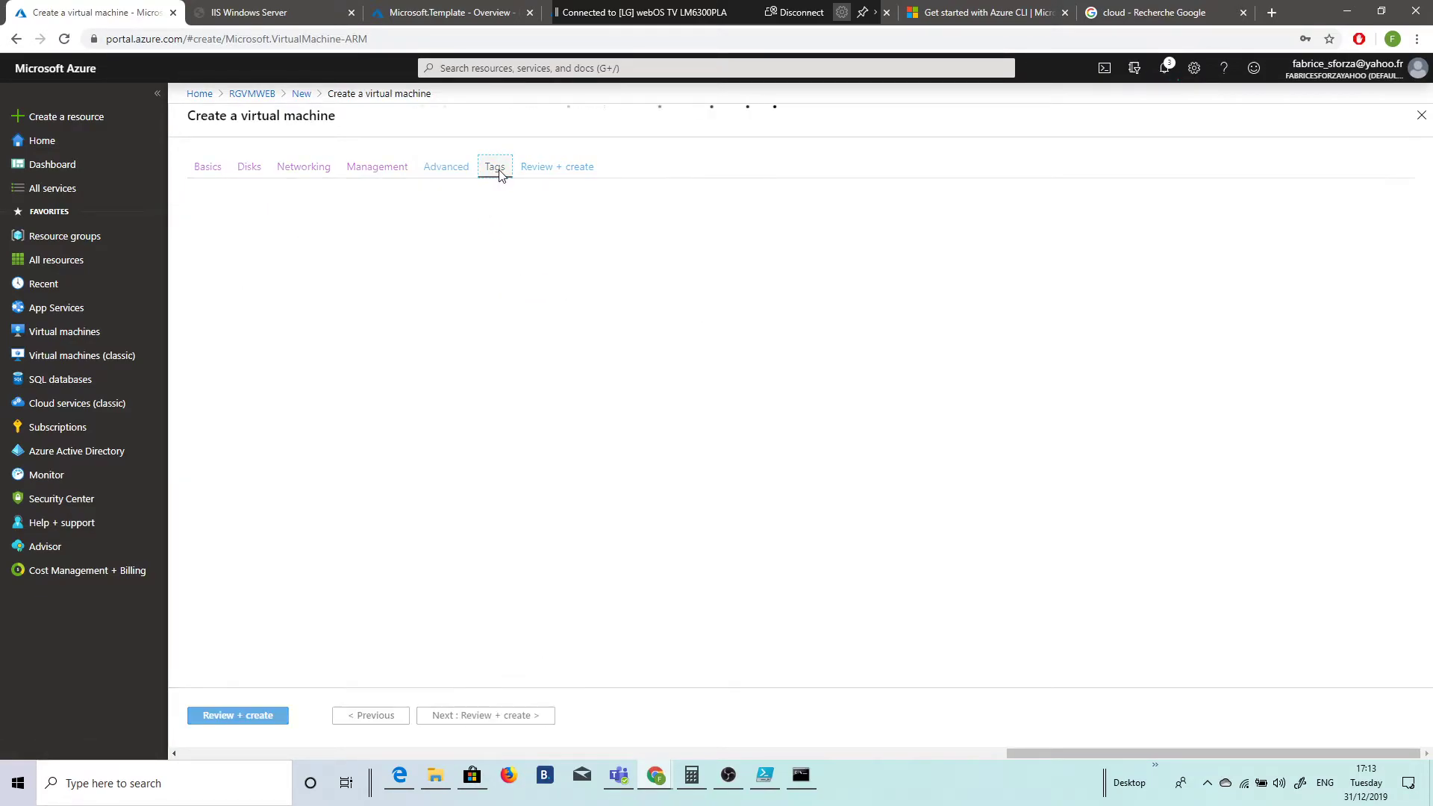
{"action": "left_click", "coordinate": [256, 289]}
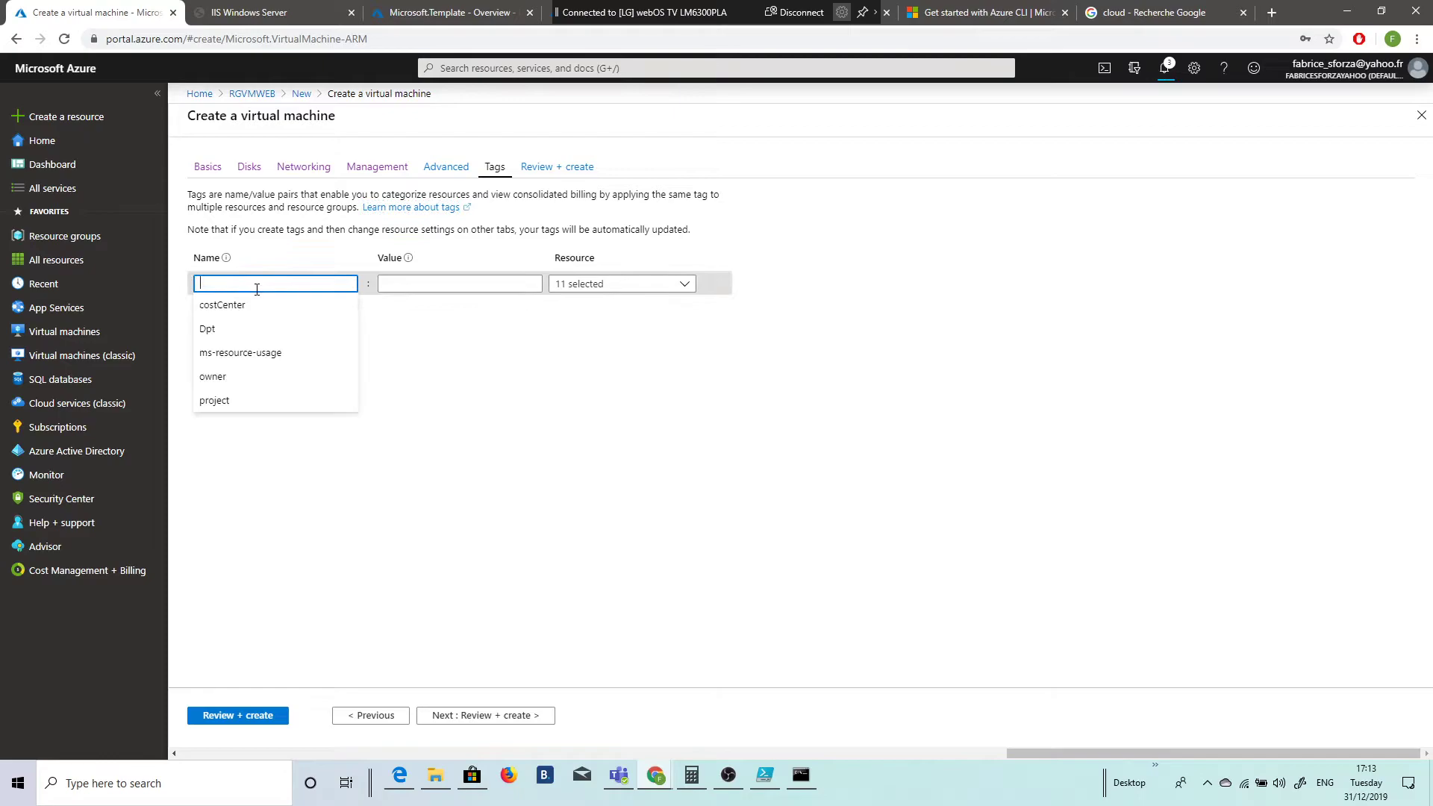
{"action": "type", "text": "projet"}
{"action": "key", "text": "Tab"}
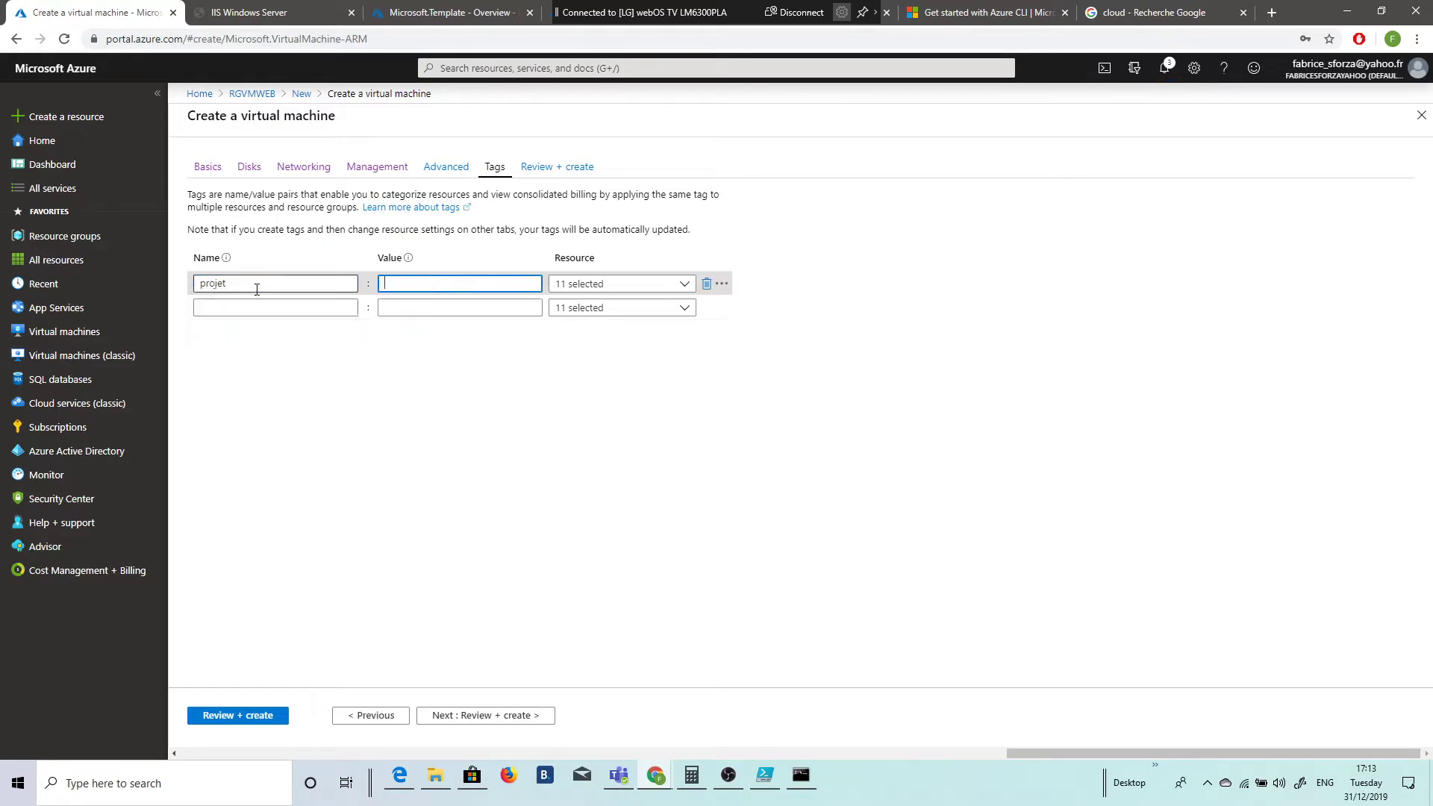
{"action": "type", "text": "mkt"}
{"action": "key", "text": "Tab"}
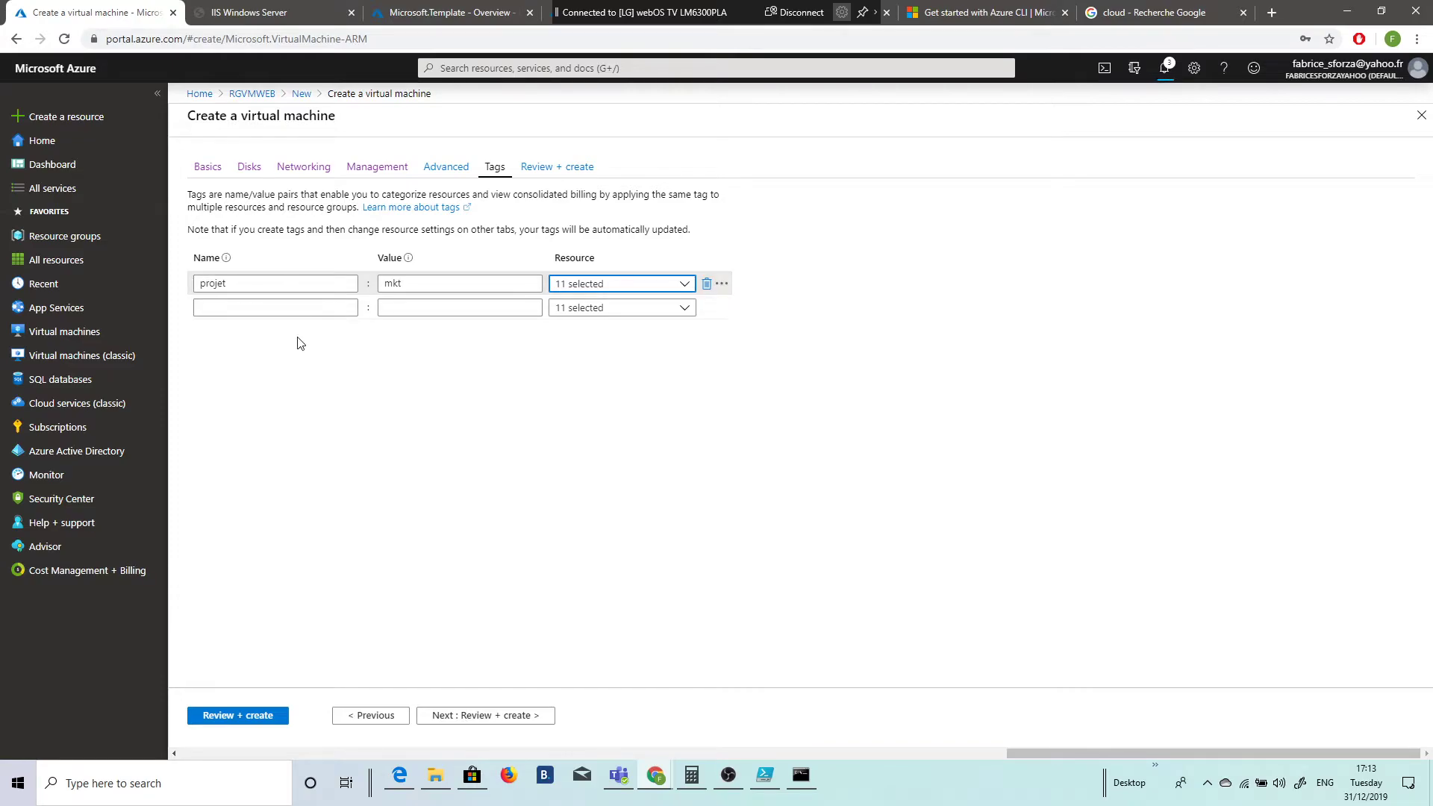
Add a second tag named DeadLine with the value 2020.
{"action": "left_click", "coordinate": [286, 312]}
{"action": "type", "text": "D"}
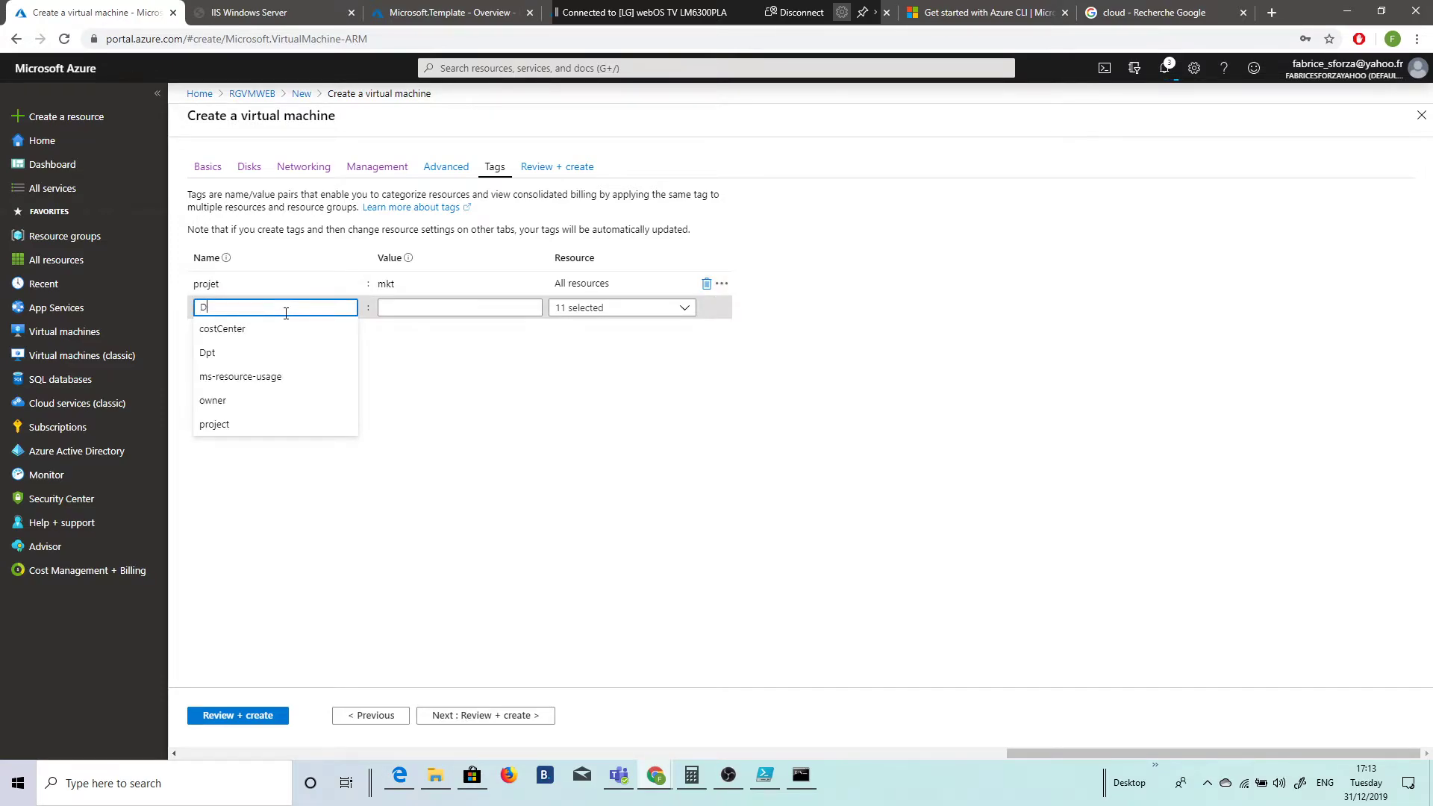
{"action": "type", "text": "eadLine"}
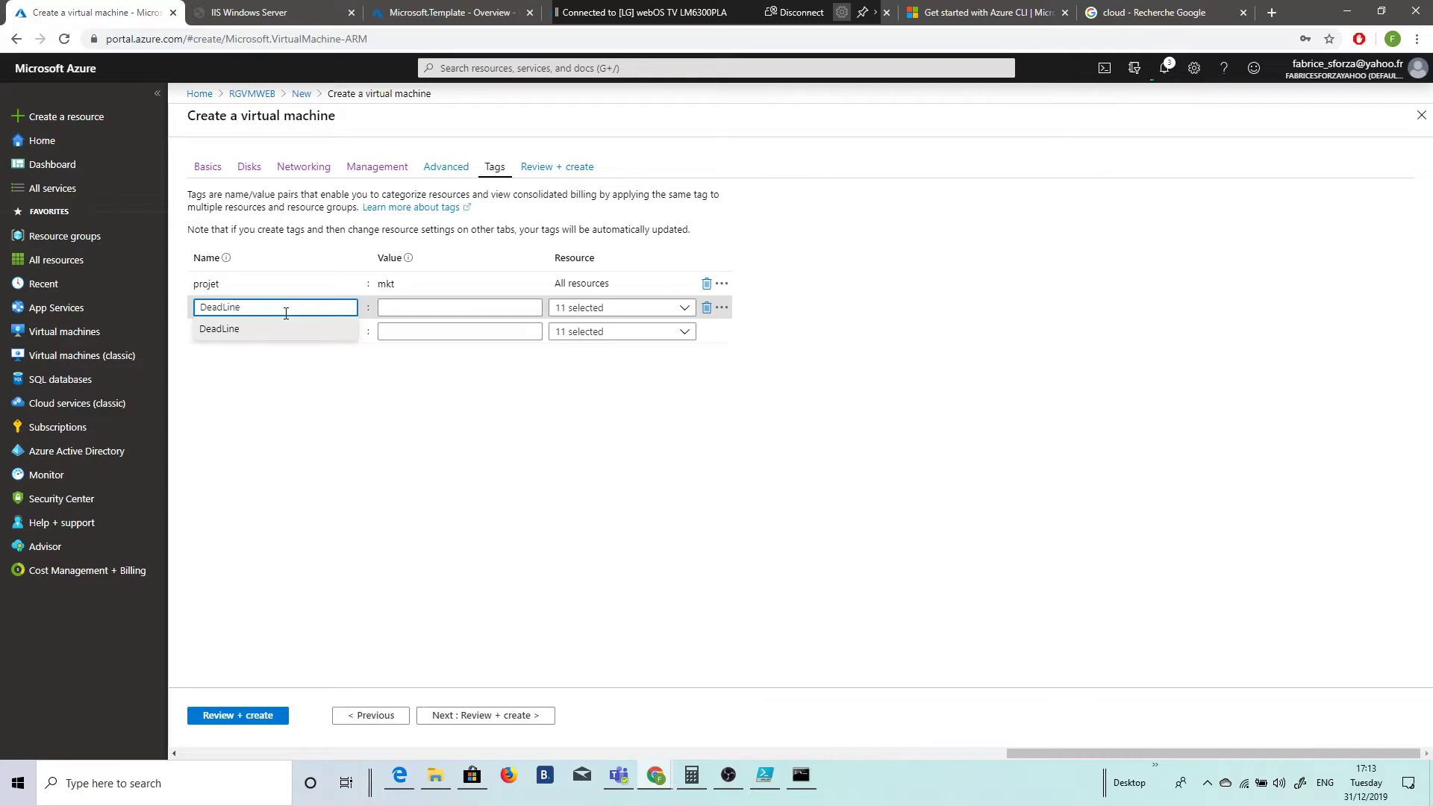
{"action": "left_click", "coordinate": [401, 307]}
{"action": "type", "text": "2020"}
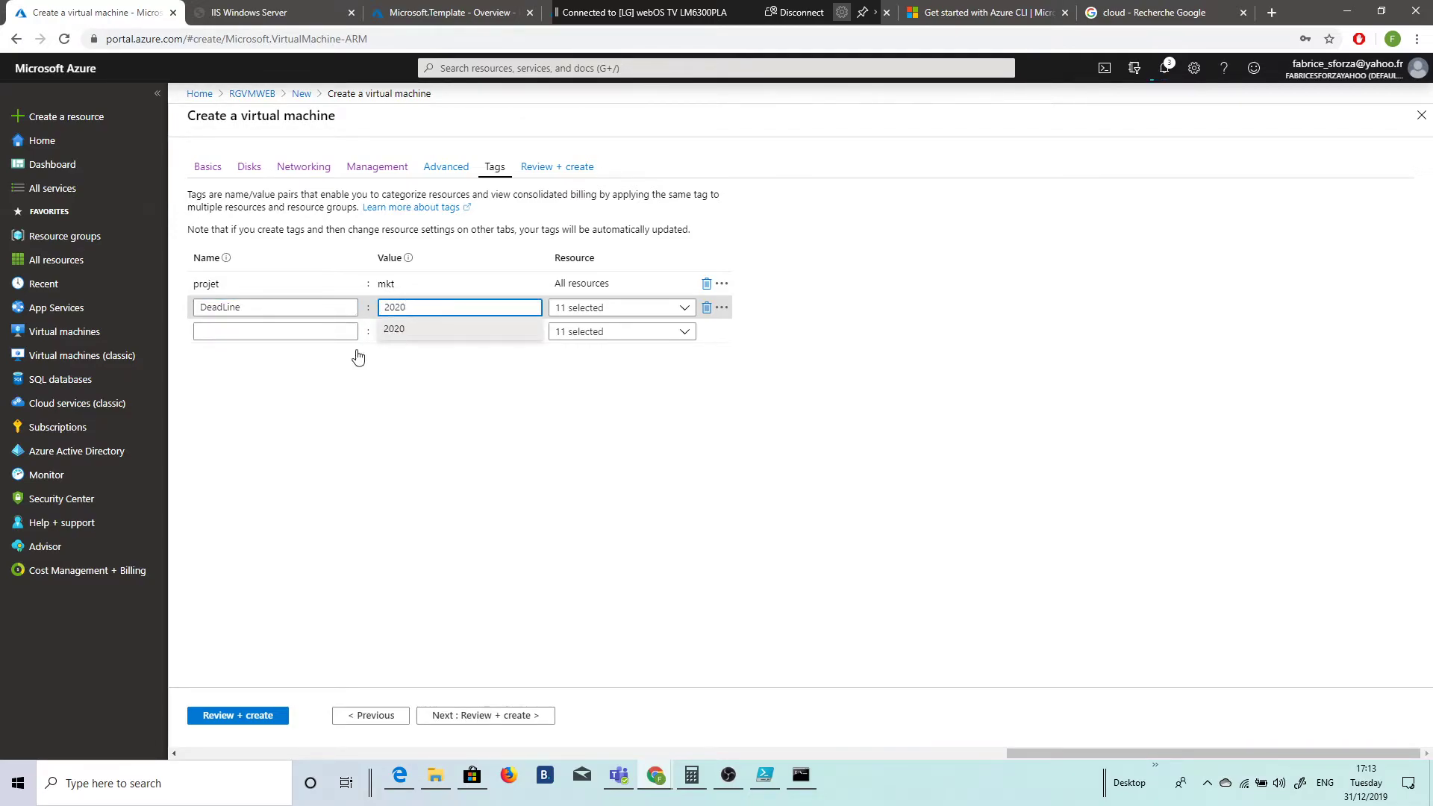
{"action": "left_click", "coordinate": [351, 478]}
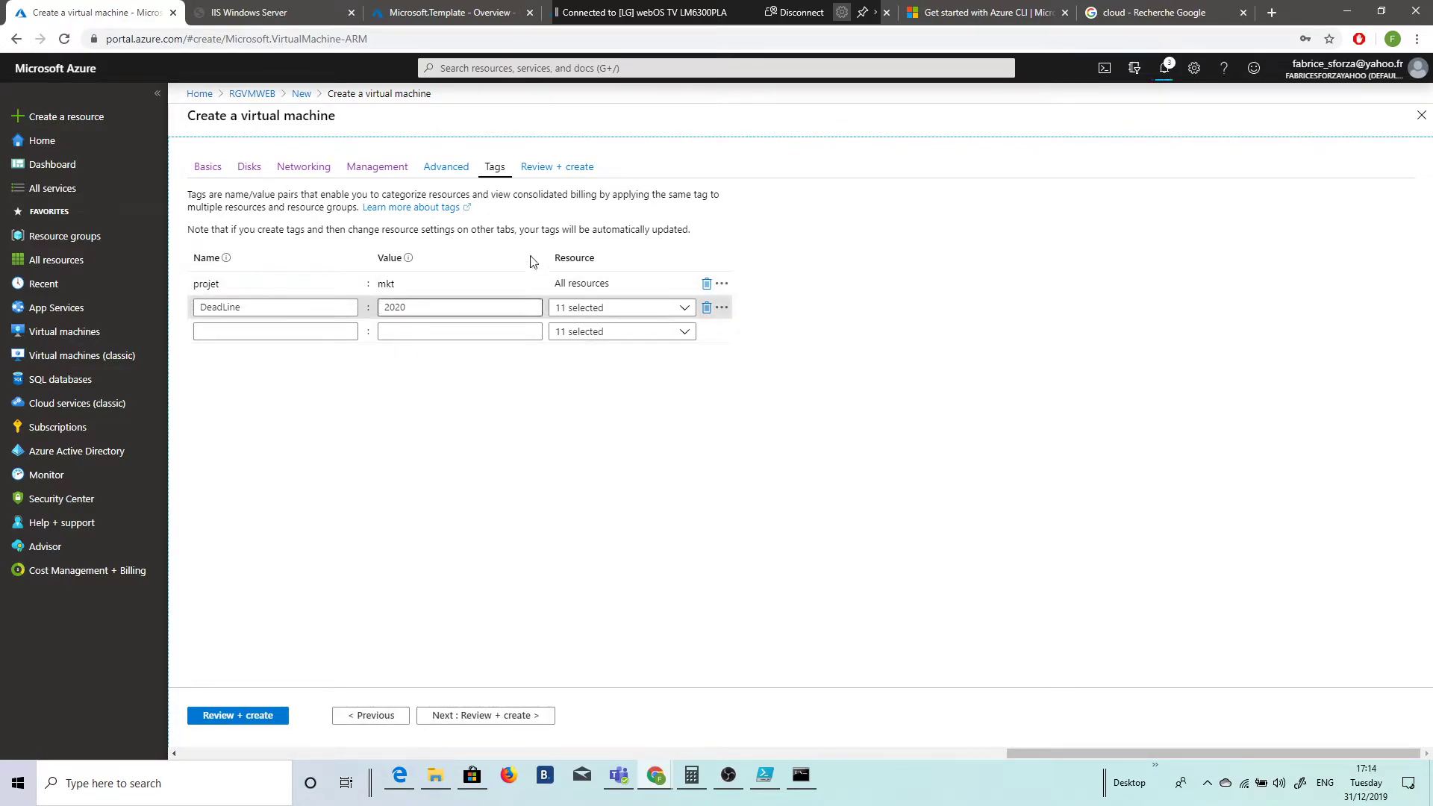
Run the final validation of the virtual machine configuration and create the machine.
{"action": "left_click", "coordinate": [238, 718]}
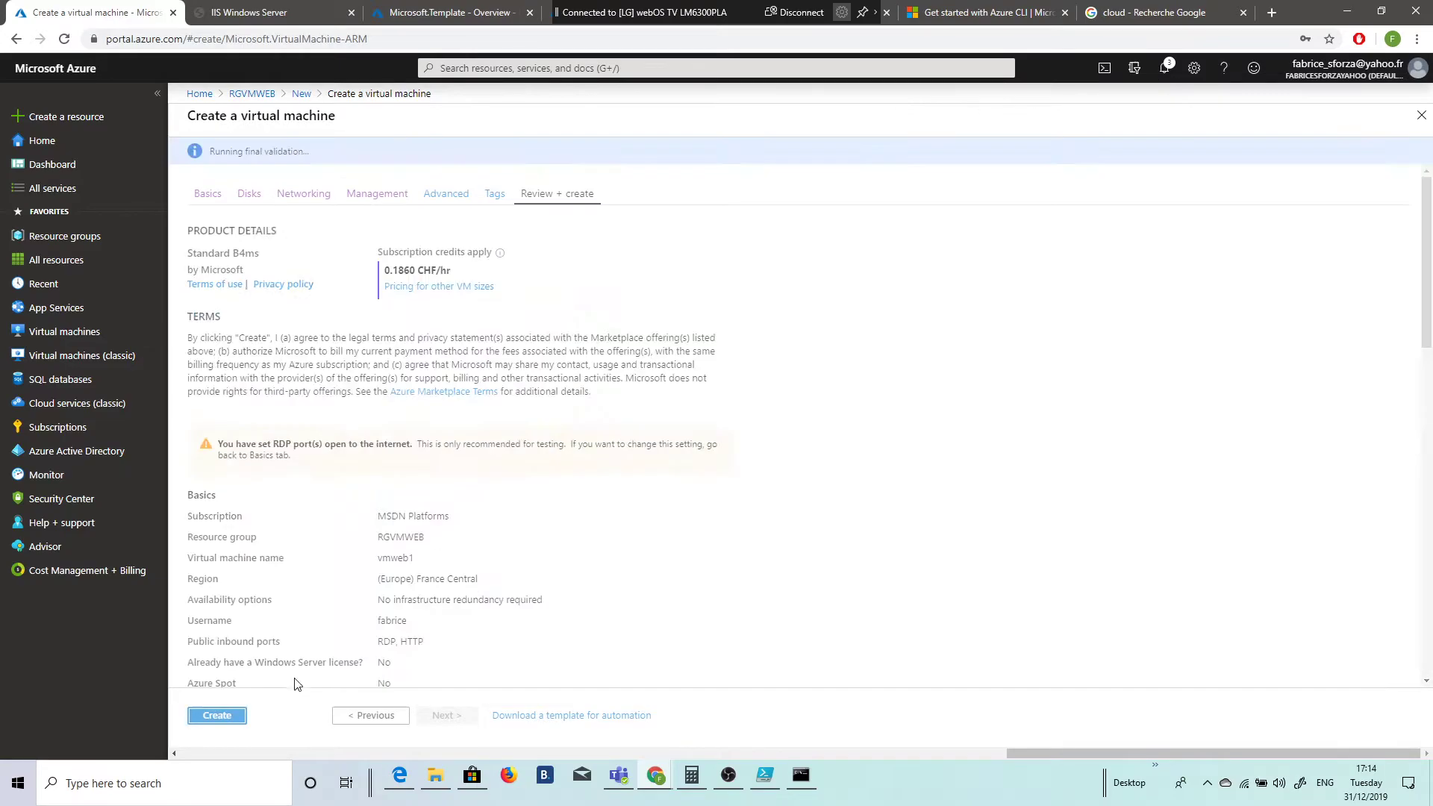
{"action": "left_click", "coordinate": [217, 715]}
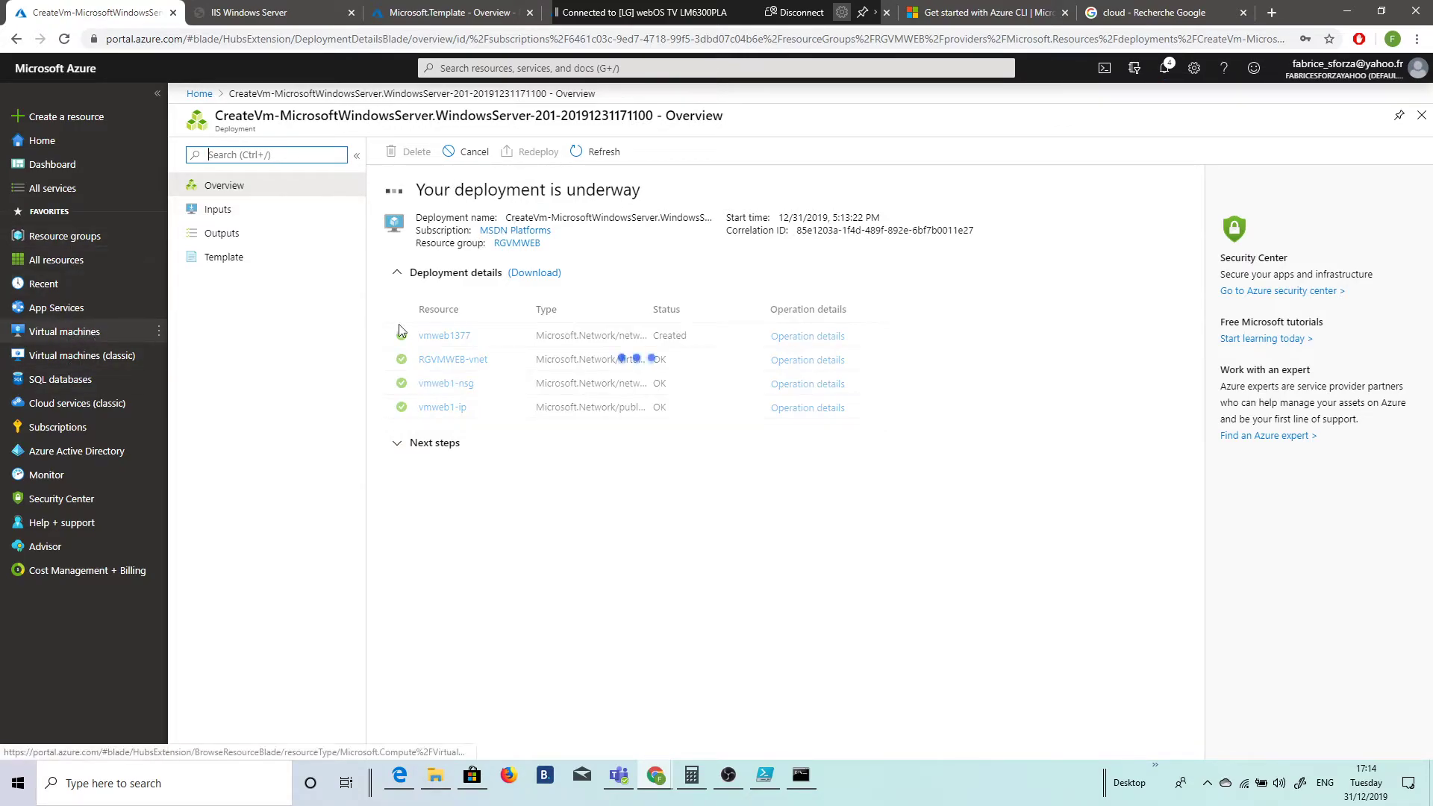
Check the virtual machines list and reopen the running deployment's overview from the notifications.
{"action": "left_click", "coordinate": [90, 331]}
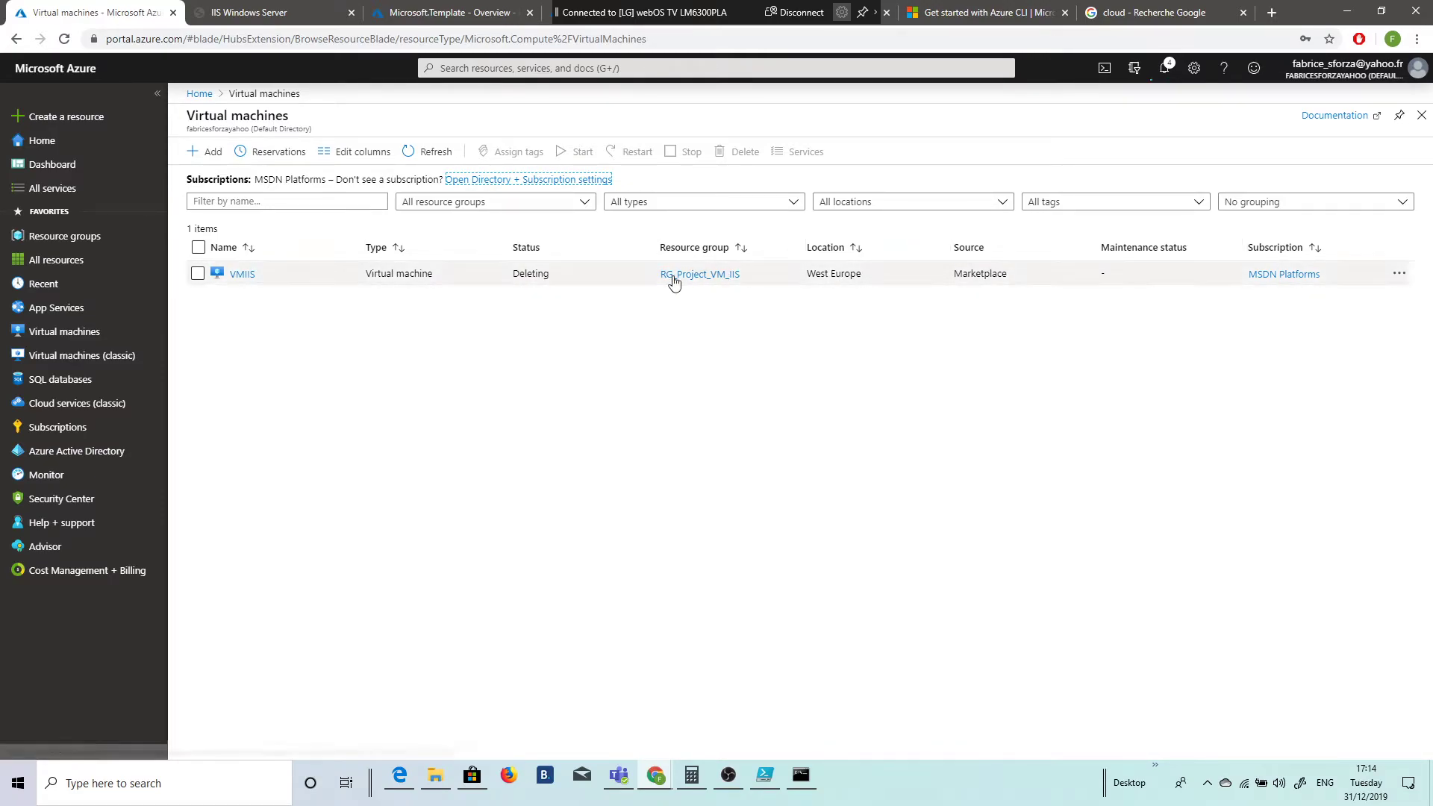
{"action": "left_click", "coordinate": [1163, 68]}
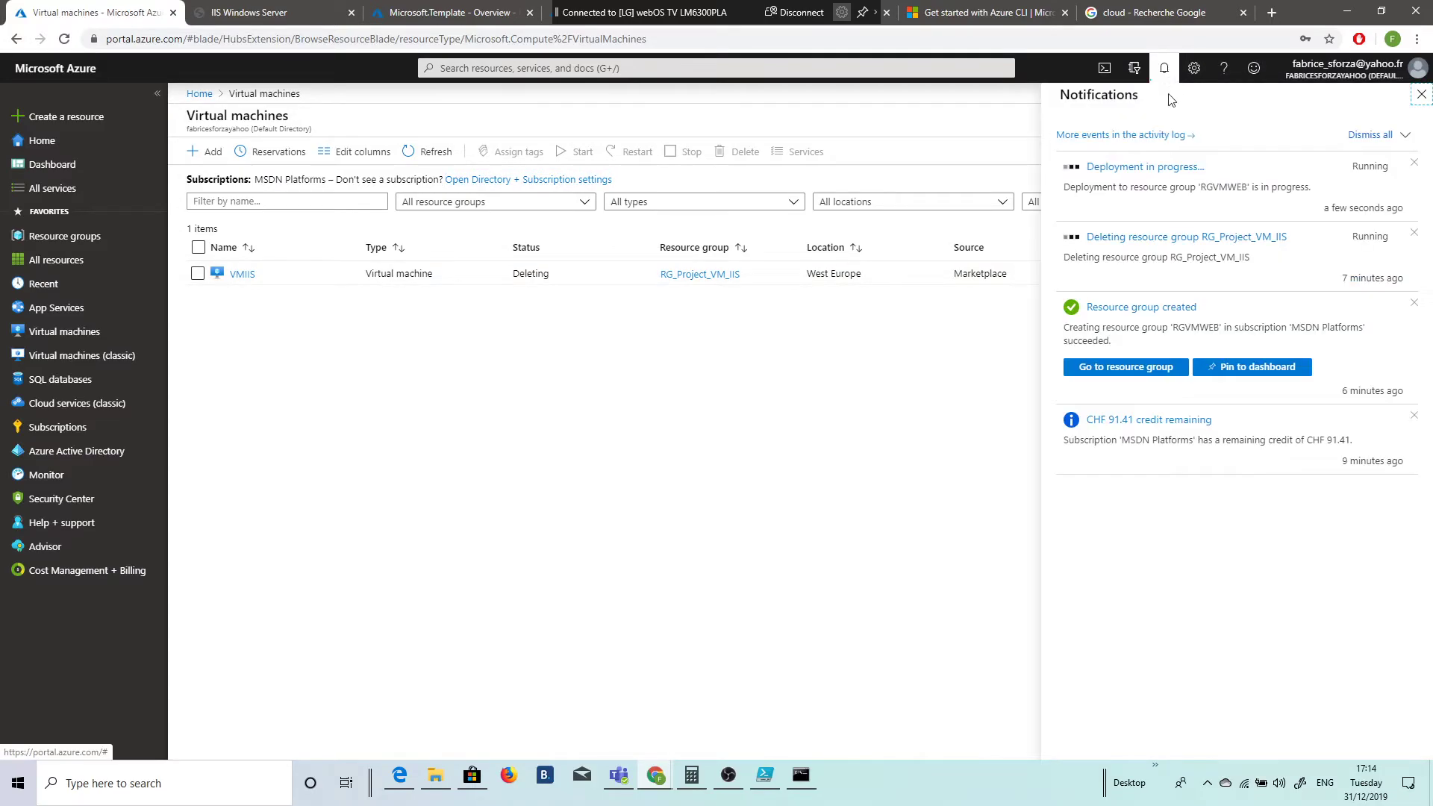
{"action": "left_click", "coordinate": [1155, 169]}
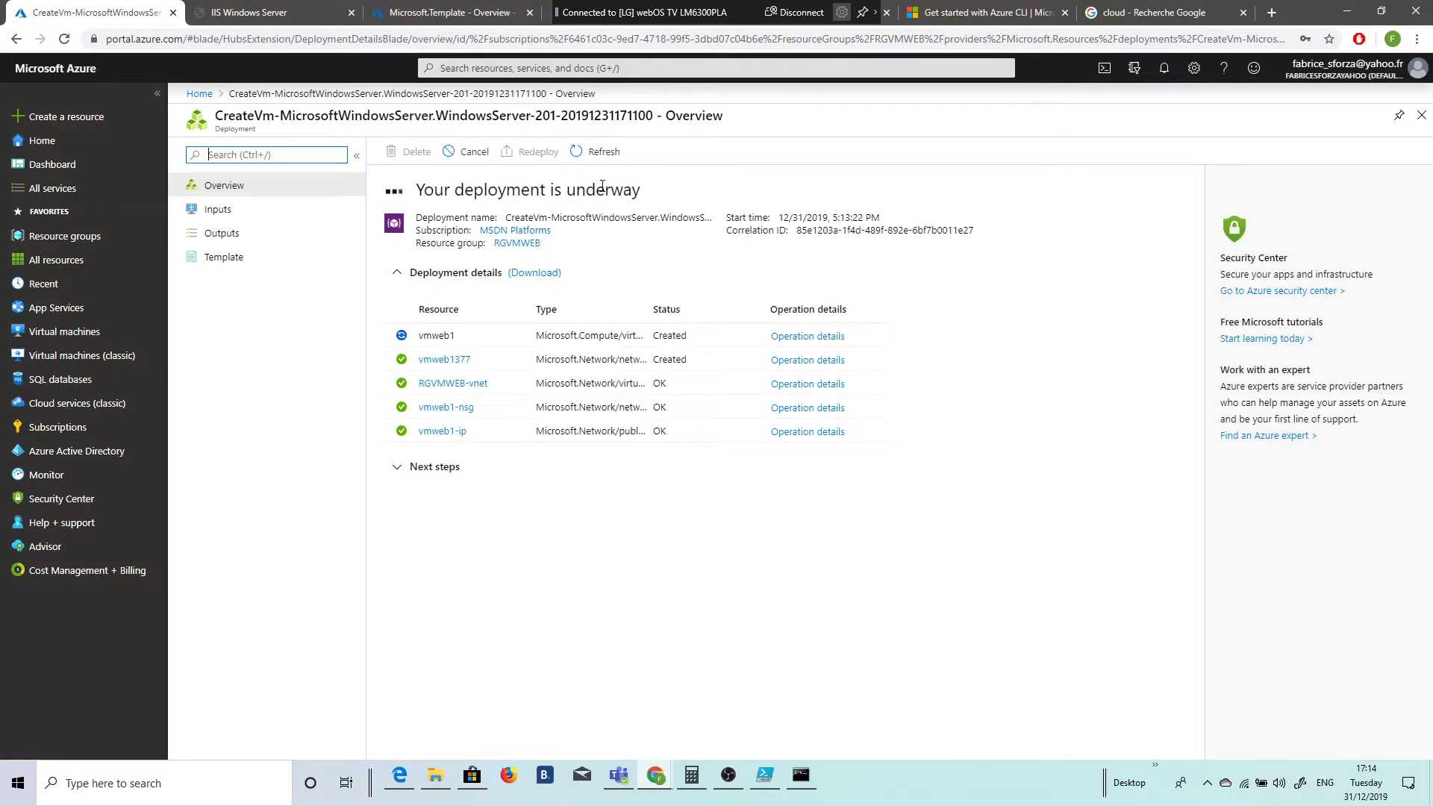
Switch to Windows PowerShell ISE to examine the WINRM connection comments, and return to the Azure portal.
{"action": "left_click", "coordinate": [764, 776]}
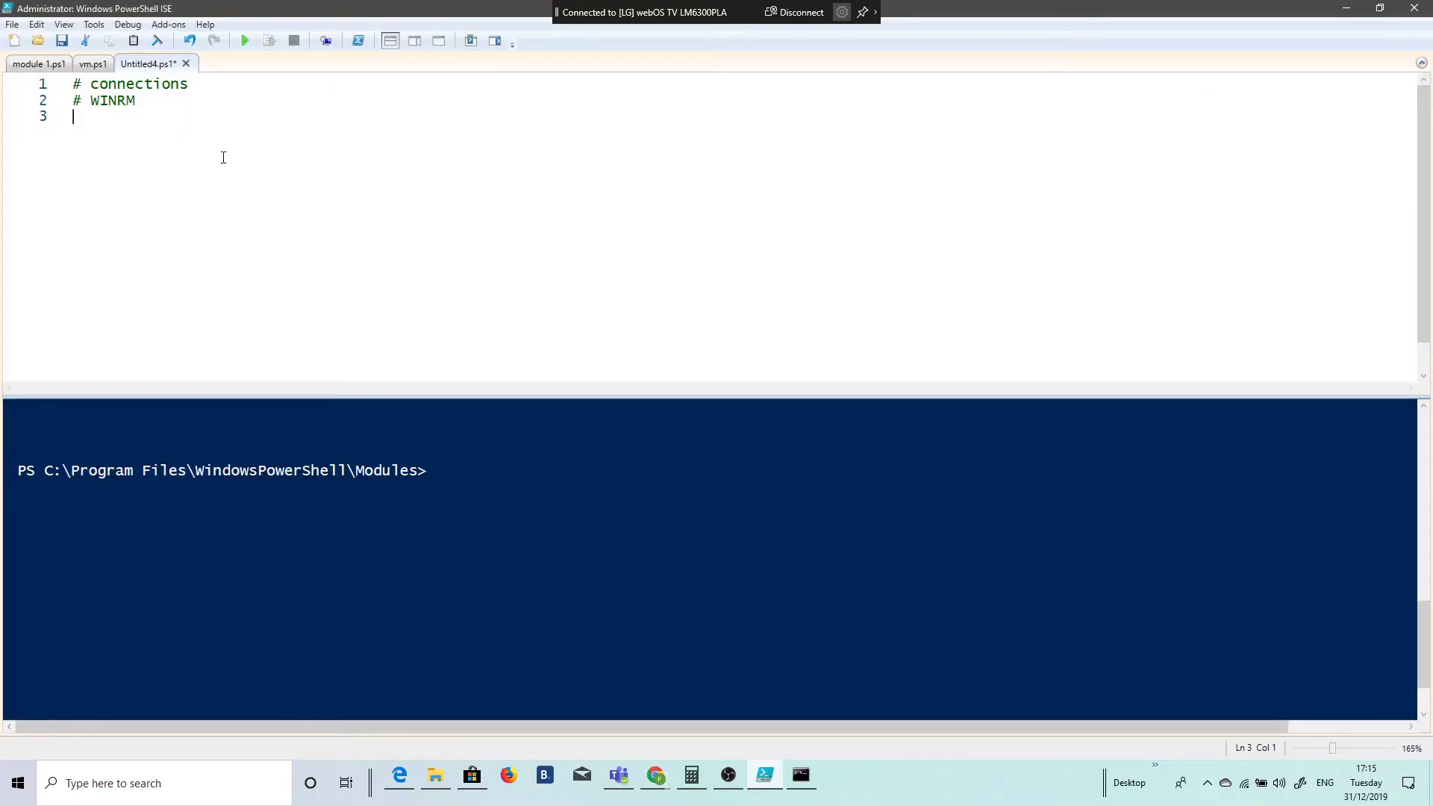
{"action": "left_click_drag", "start_coordinate": [99, 100], "coordinate": [136, 101]}
{"action": "left_click", "coordinate": [119, 121]}
{"action": "left_click", "coordinate": [1346, 8]}
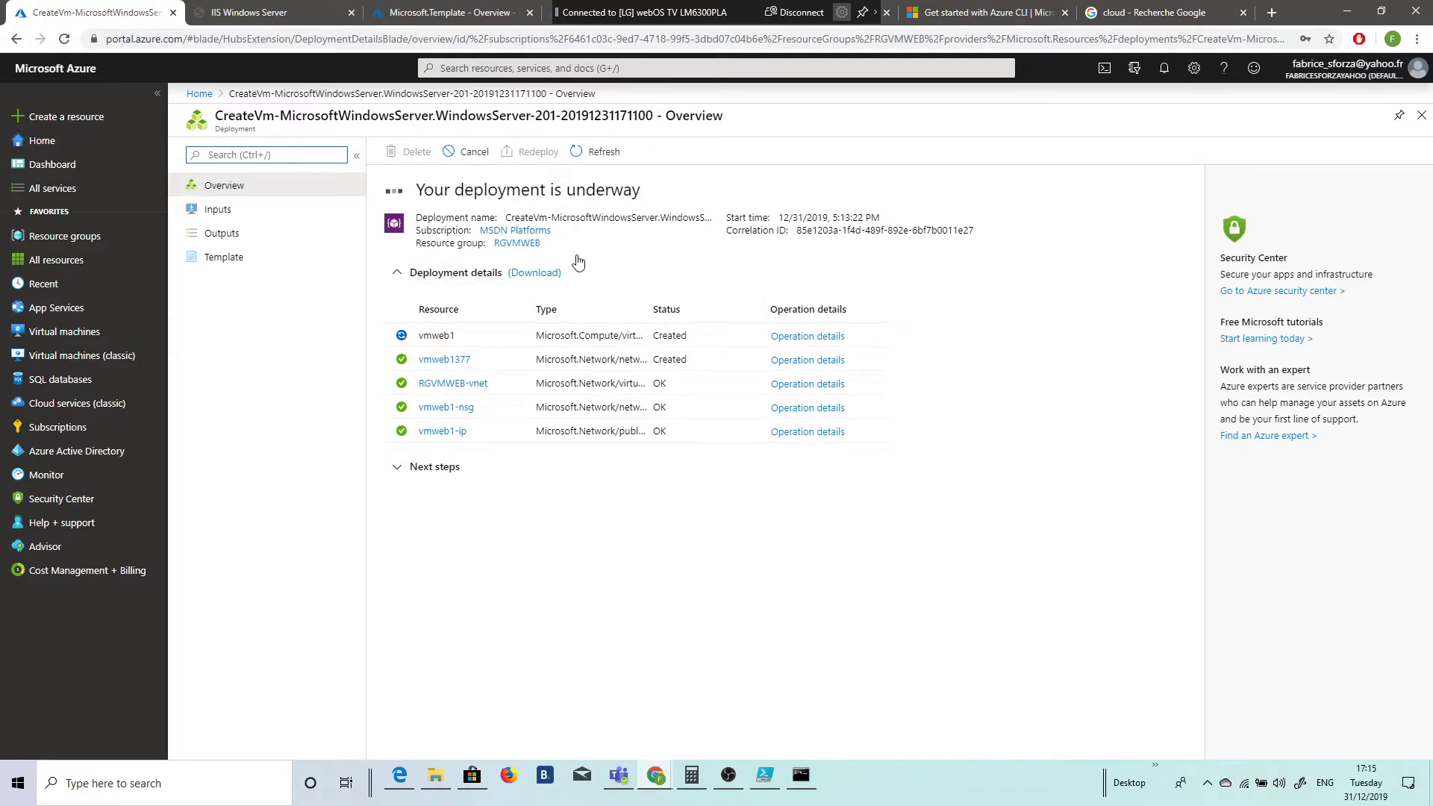
{"action": "left_click", "coordinate": [765, 781]}
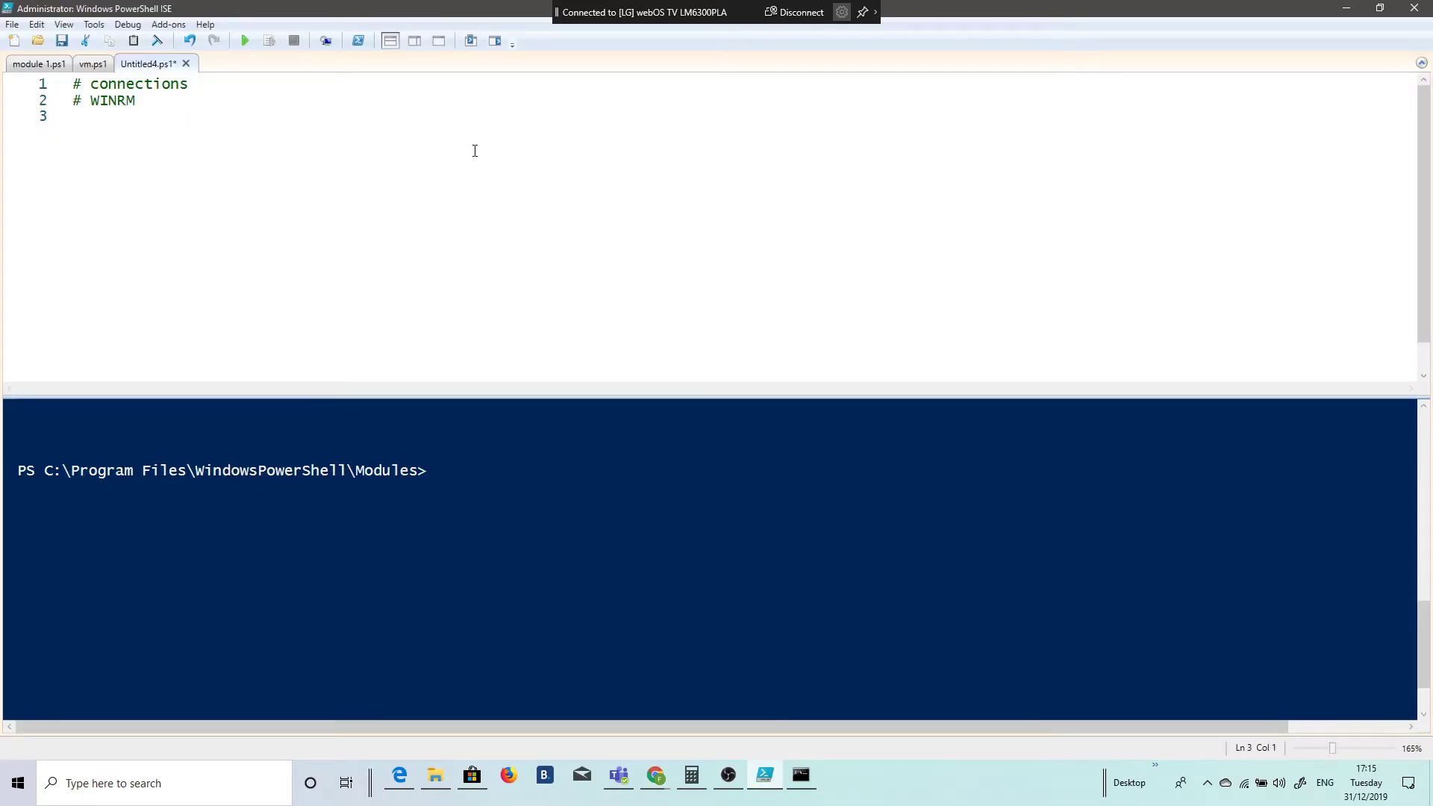
{"action": "left_click", "coordinate": [1345, 9]}
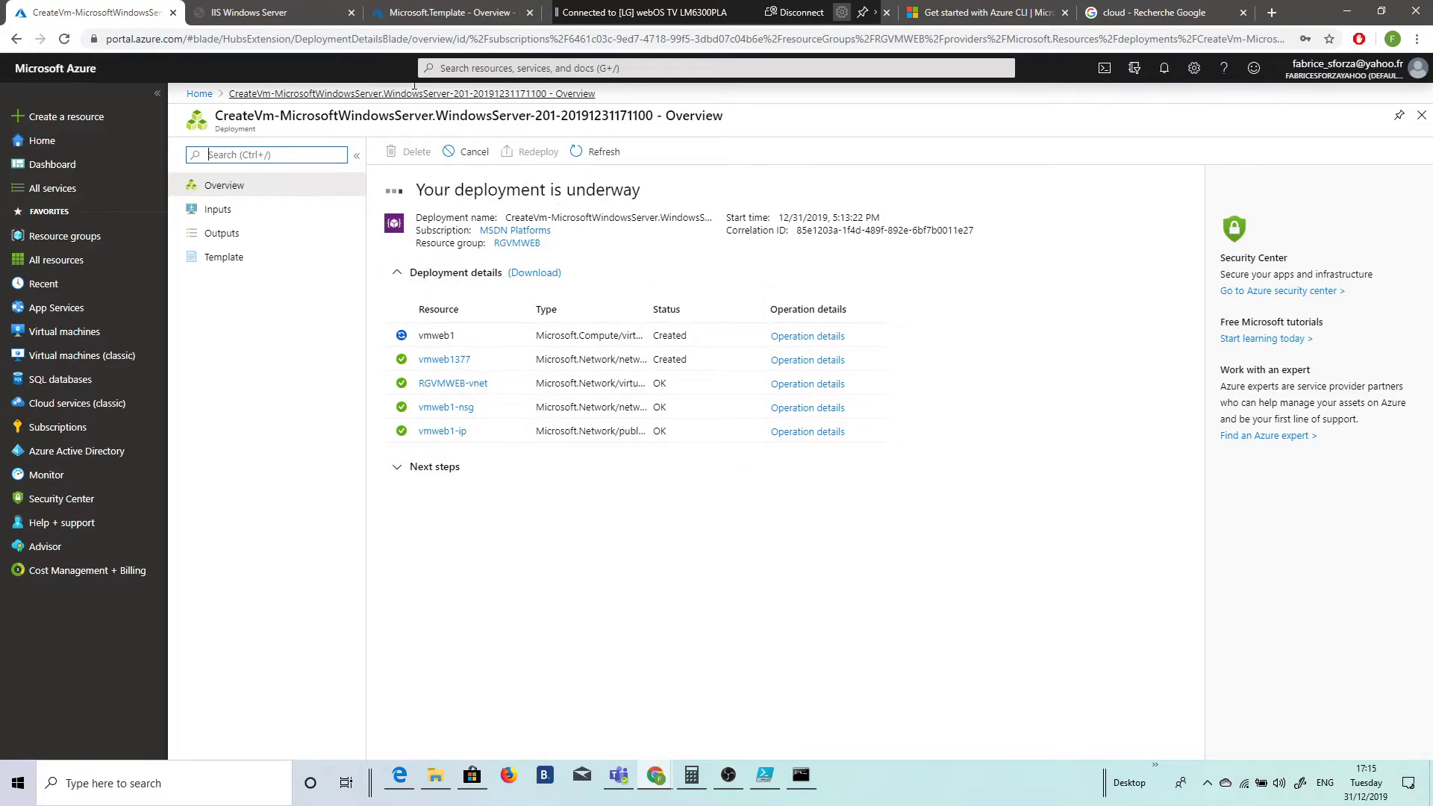
Open the RGVMWEB resource group and go to the overview of the vmweb1 virtual machine.
{"action": "left_click", "coordinate": [74, 243]}
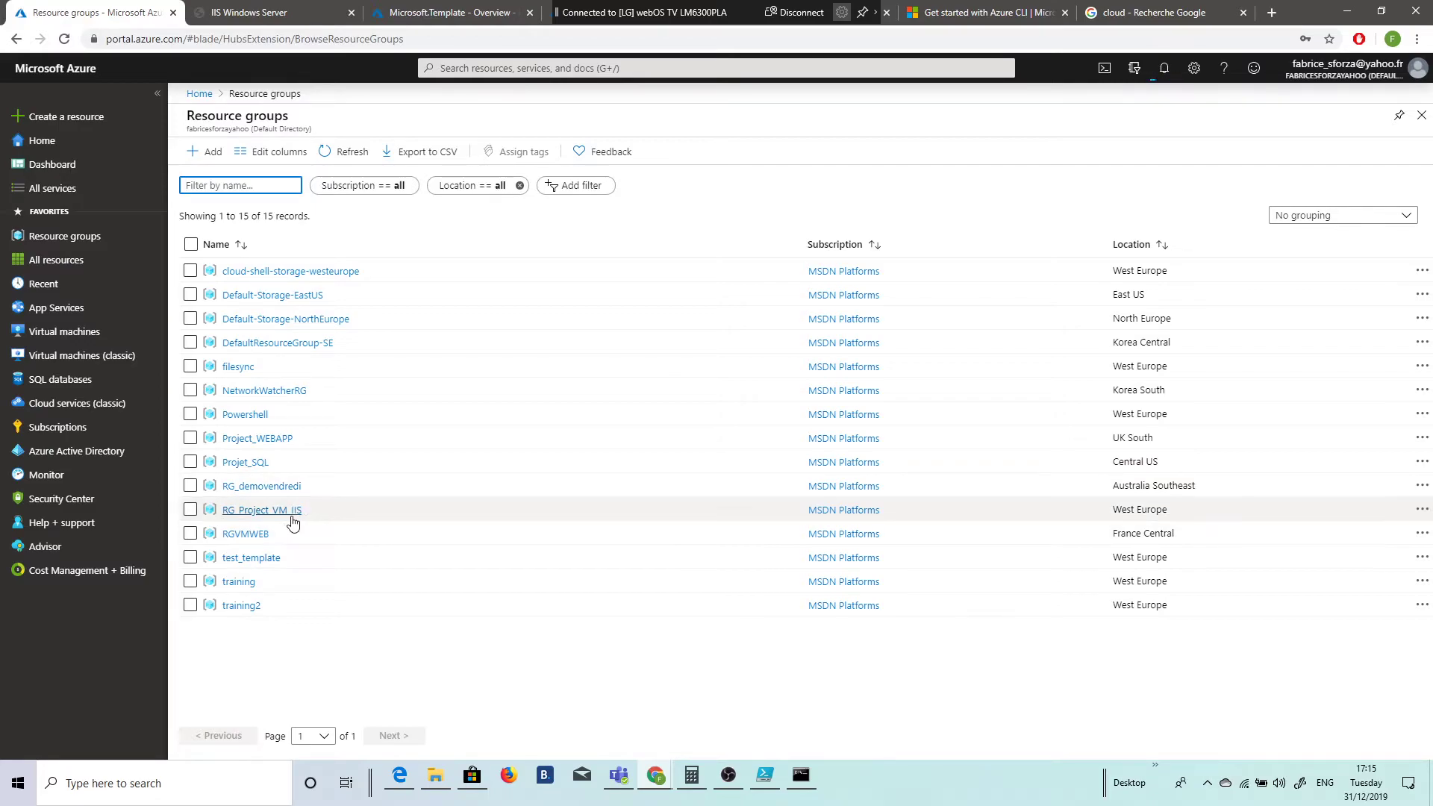
{"action": "left_click", "coordinate": [256, 534]}
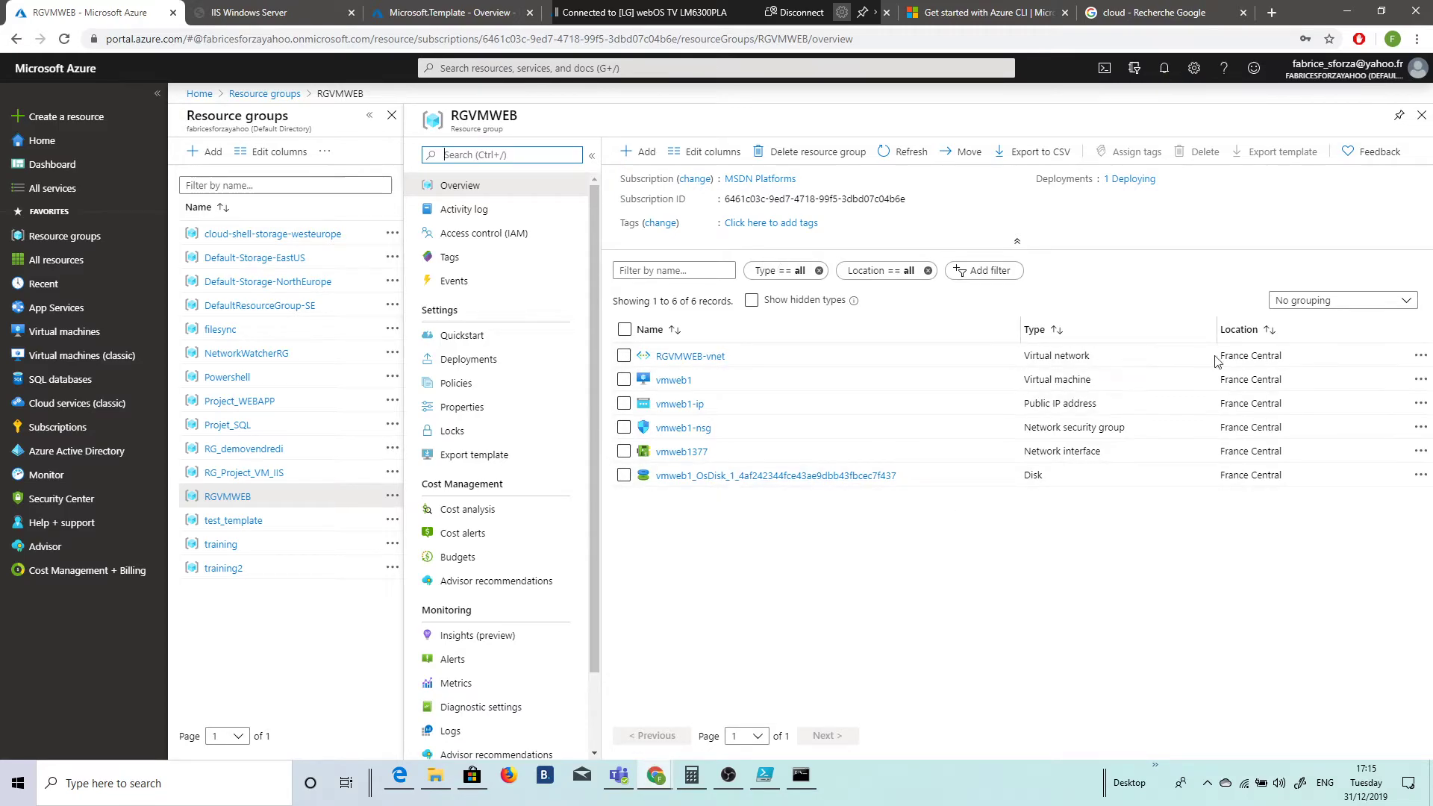
{"action": "left_click", "coordinate": [673, 381]}
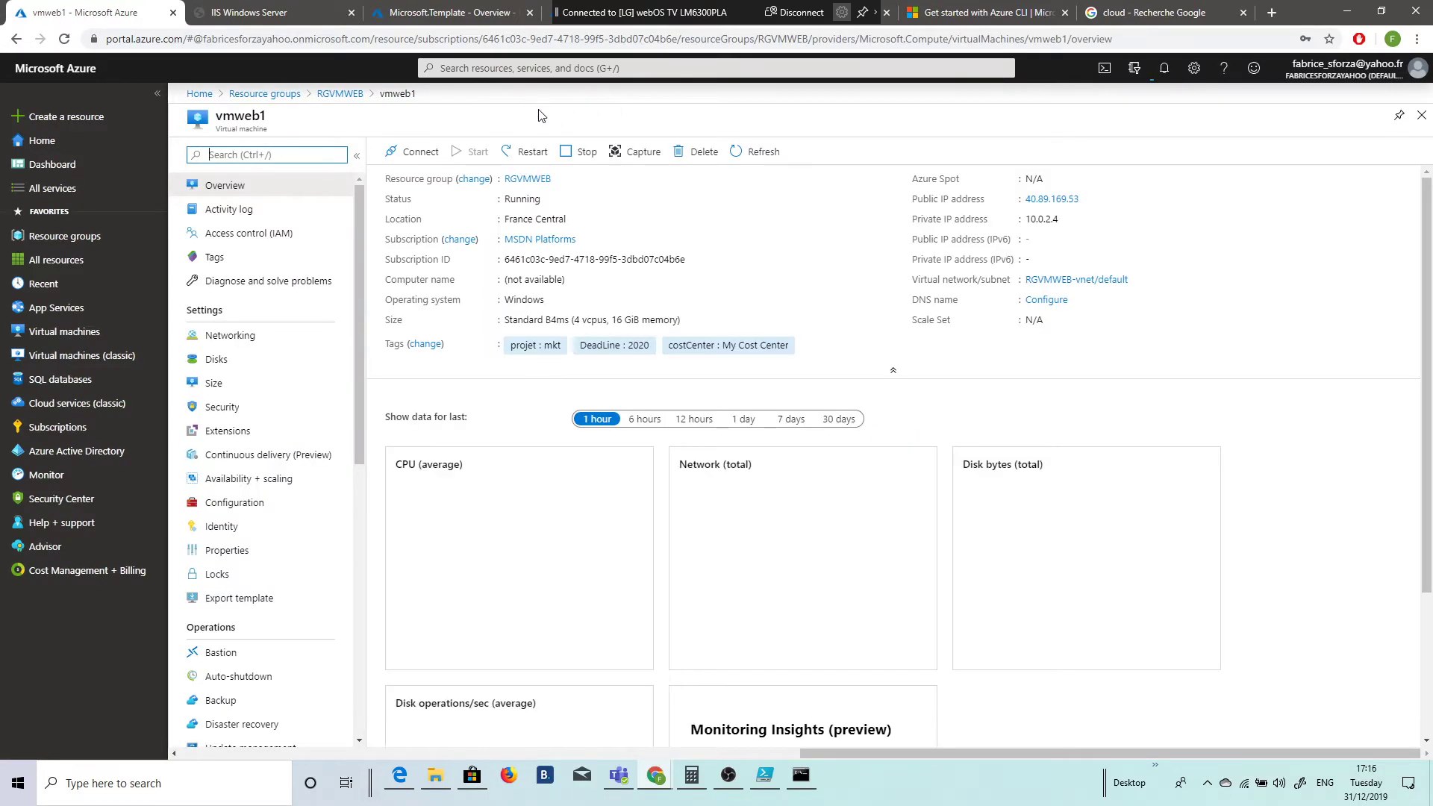
Download the RDP file for vmweb1's public IP address on port 3389, open it and accept connecting to the unknown publisher.
{"action": "left_click", "coordinate": [440, 155]}
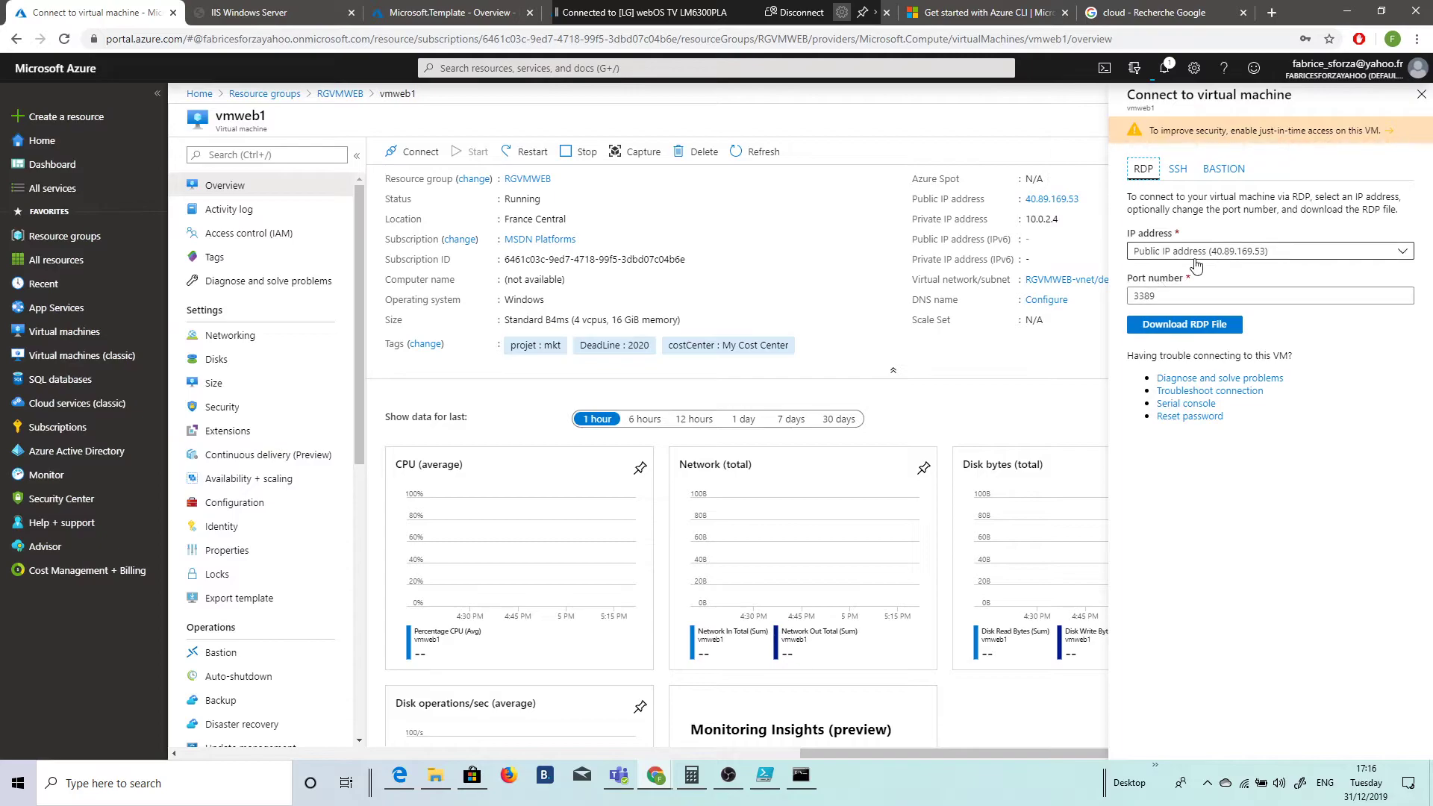
{"action": "left_click", "coordinate": [1192, 329]}
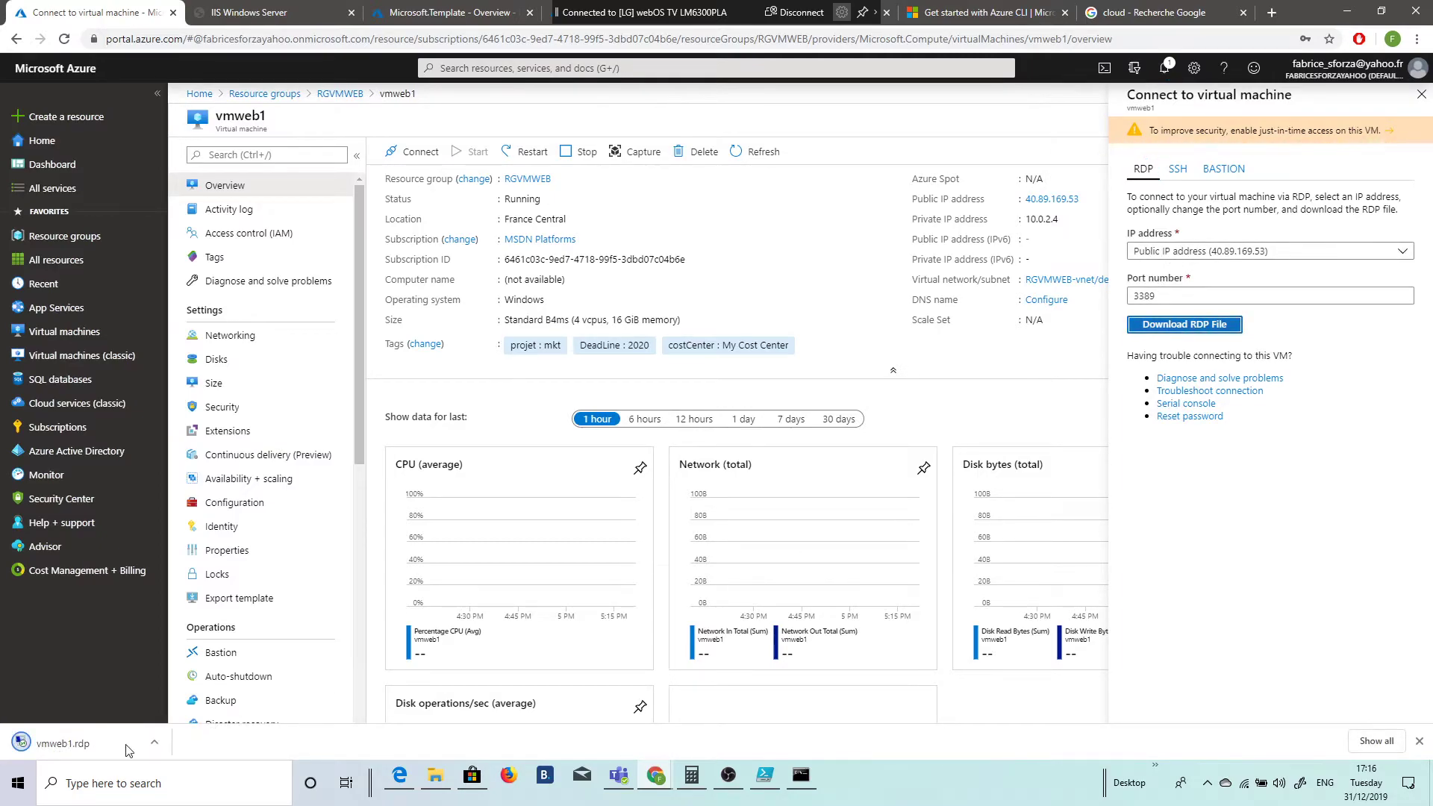
{"action": "left_click", "coordinate": [114, 749]}
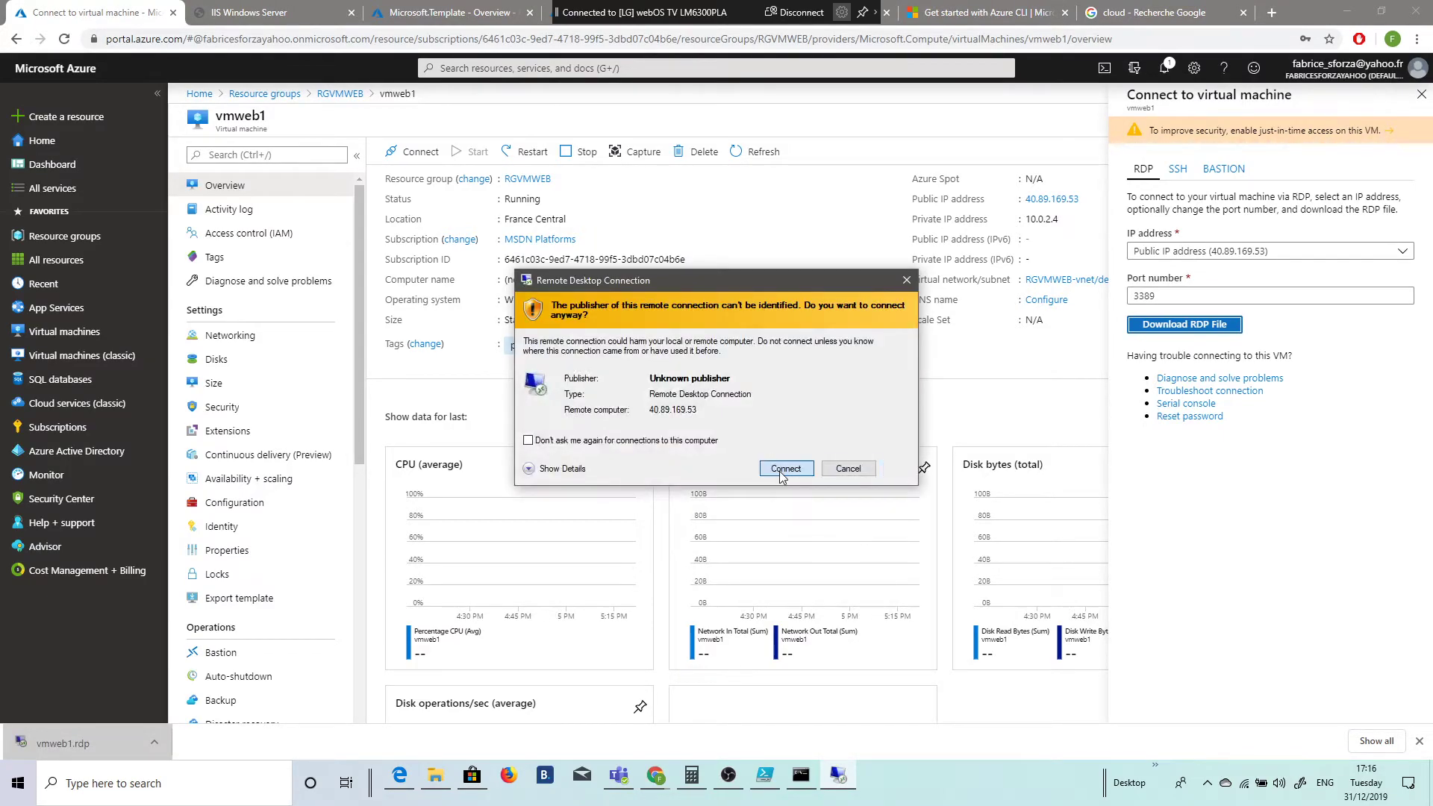
{"action": "left_click", "coordinate": [783, 470]}
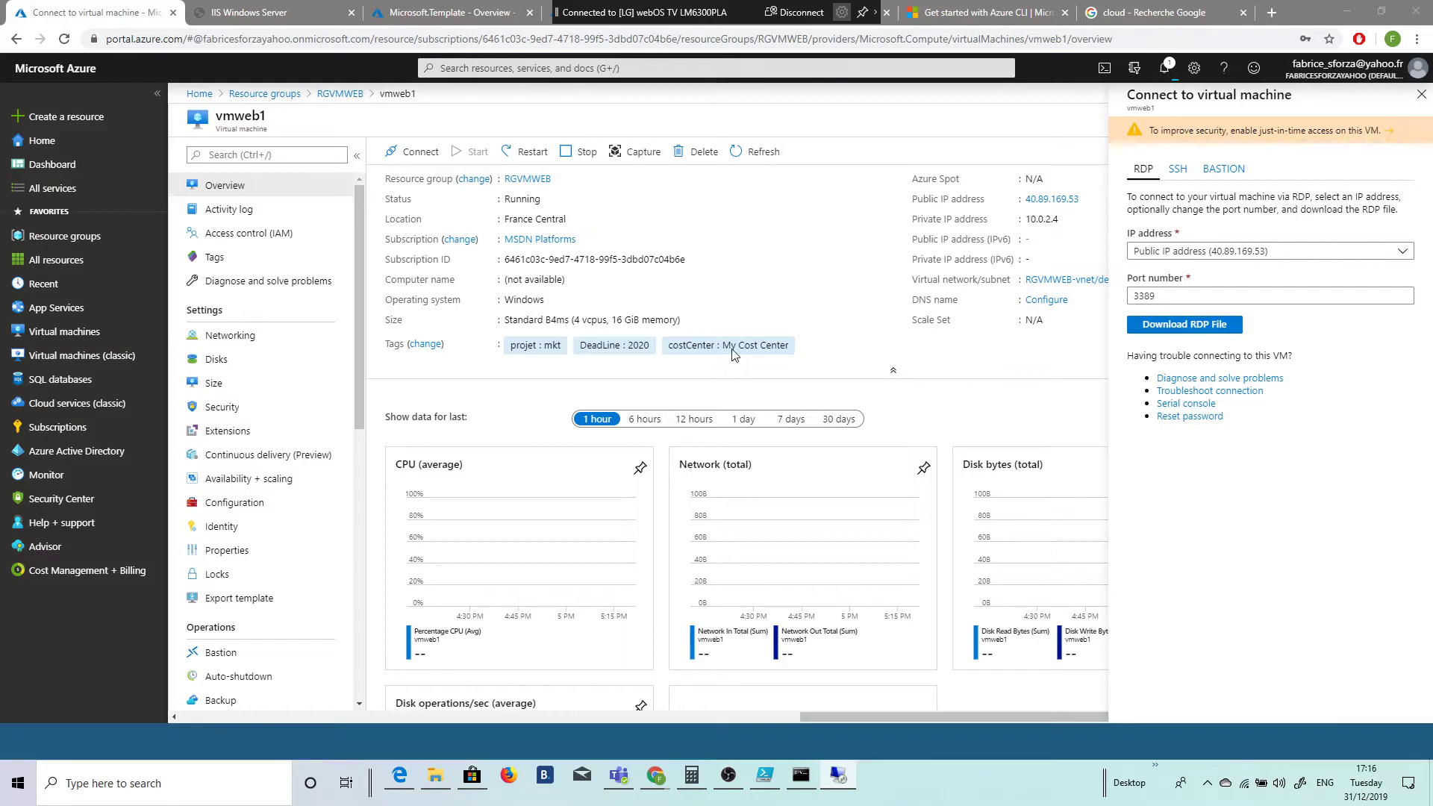
Sign in to the remote session with the administrator's user name and account password, and accept the connection.
{"action": "type", "text": "fabrice"}
{"action": "key", "text": "Tab"}
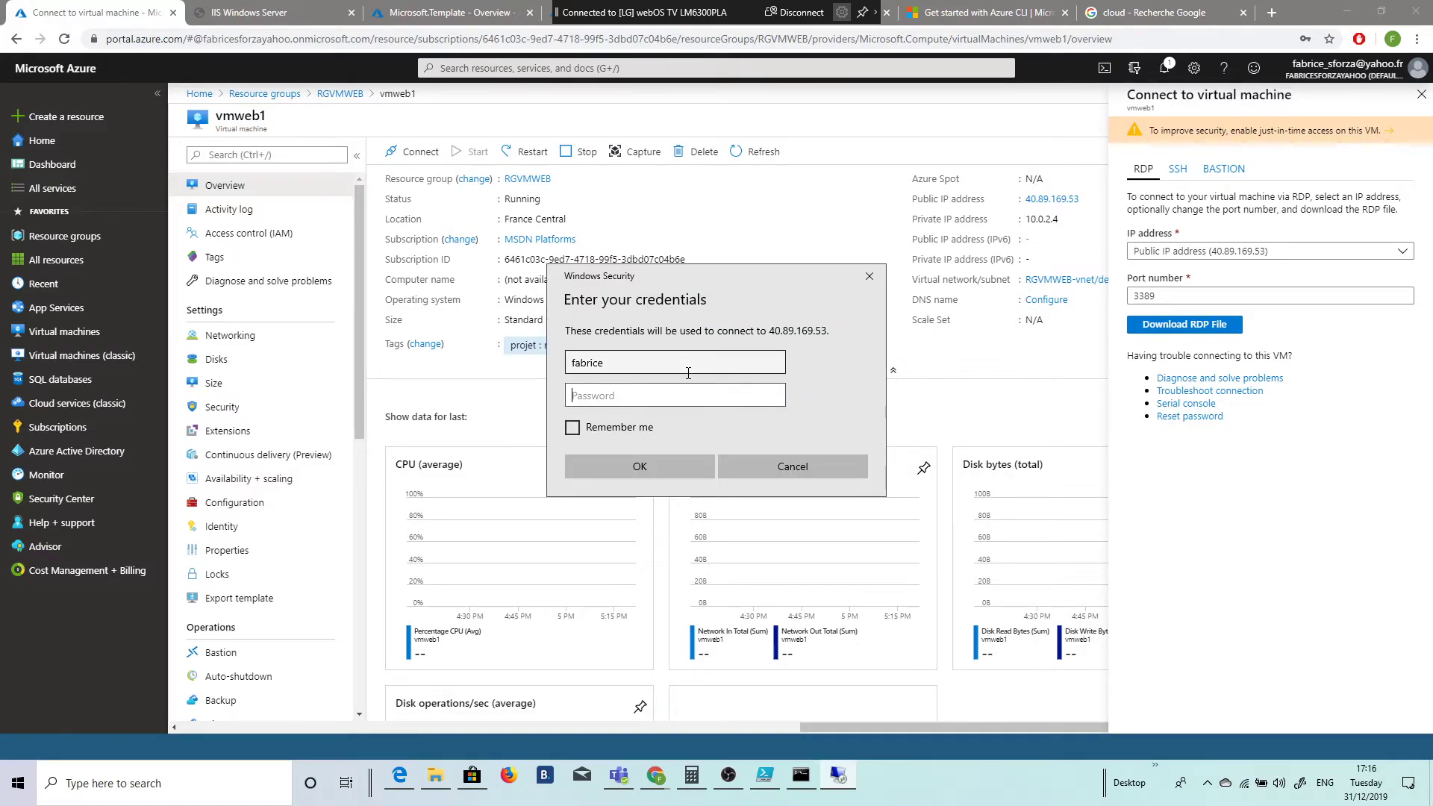
{"action": "type", "text": "***********"}
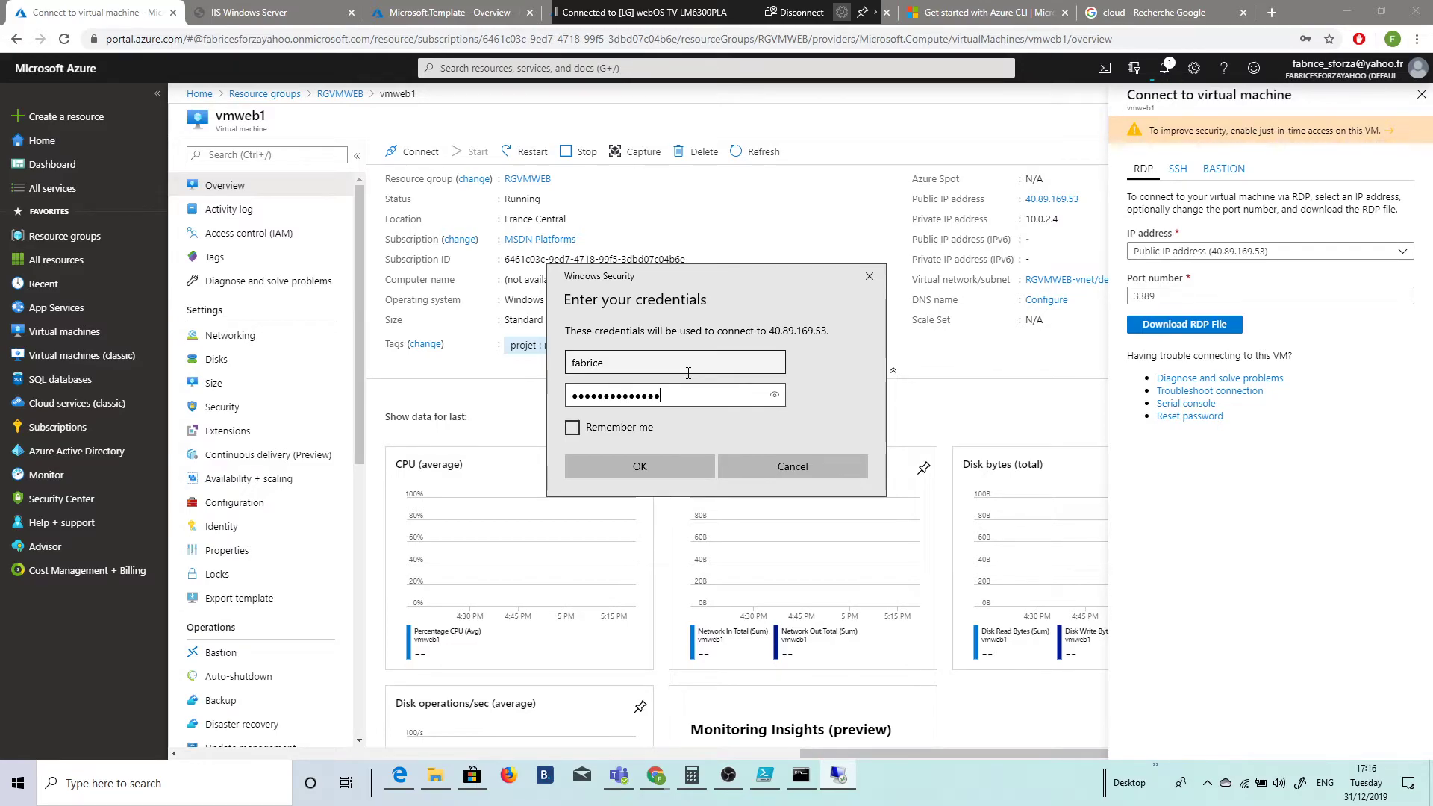
{"action": "key", "text": "Return"}
{"action": "left_click", "coordinate": [774, 507]}
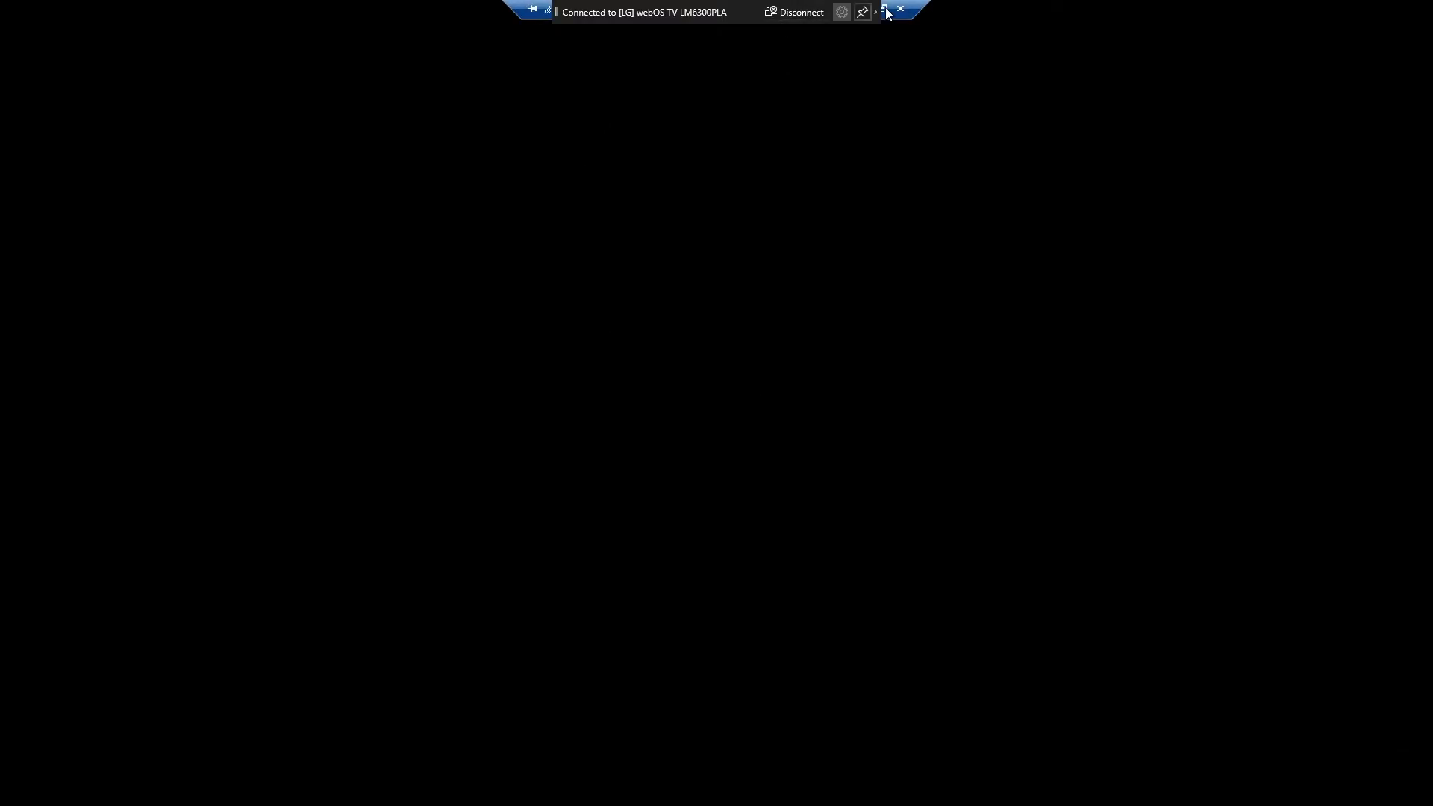
Take the vmweb1 remote session out of full screen, check the machine's public IP address in the portal, and enlarge the session window.
{"action": "left_click", "coordinate": [885, 10]}
{"action": "left_click_drag", "start_coordinate": [312, 15], "coordinate": [444, 29]}
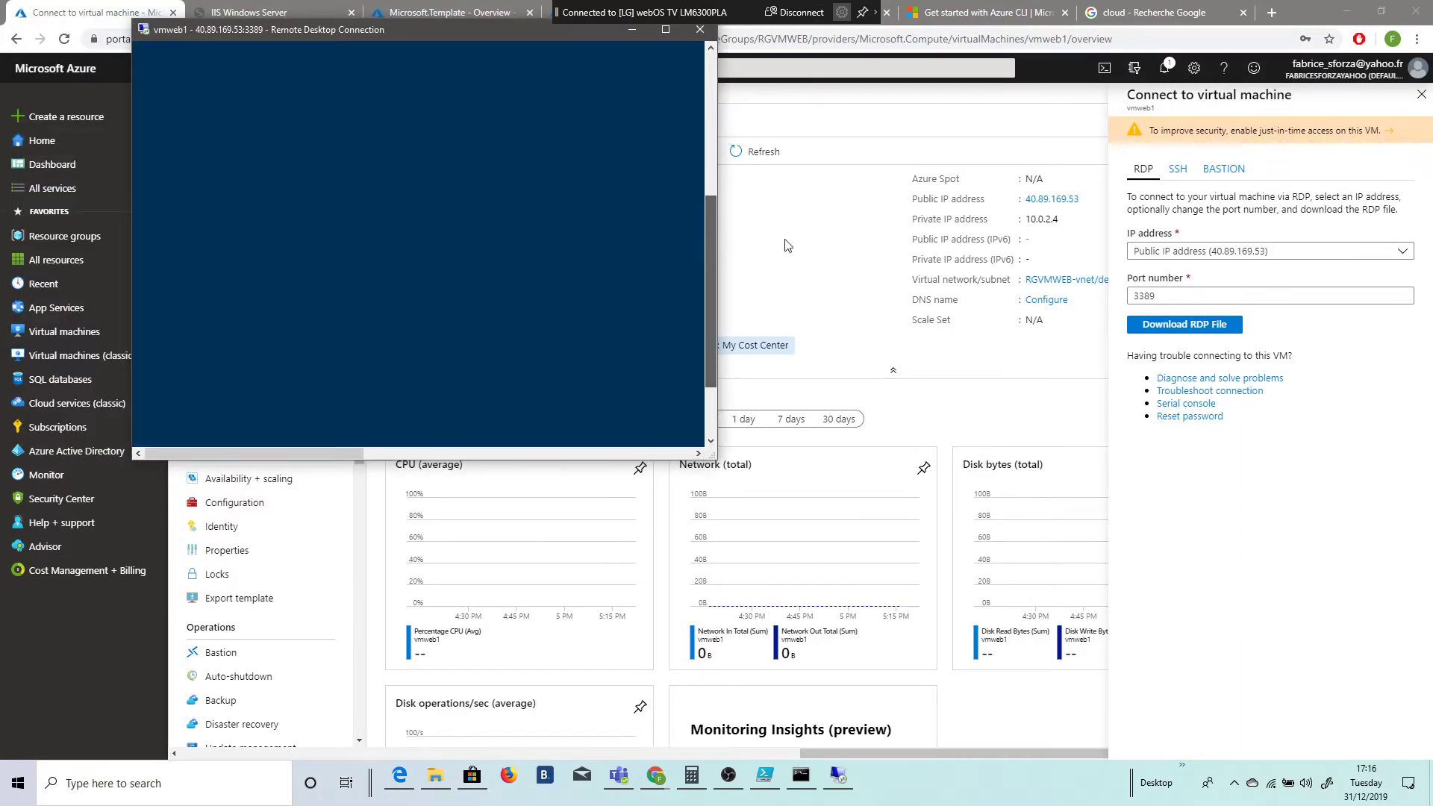
{"action": "left_click", "coordinate": [898, 181]}
{"action": "key", "text": "Tab"}
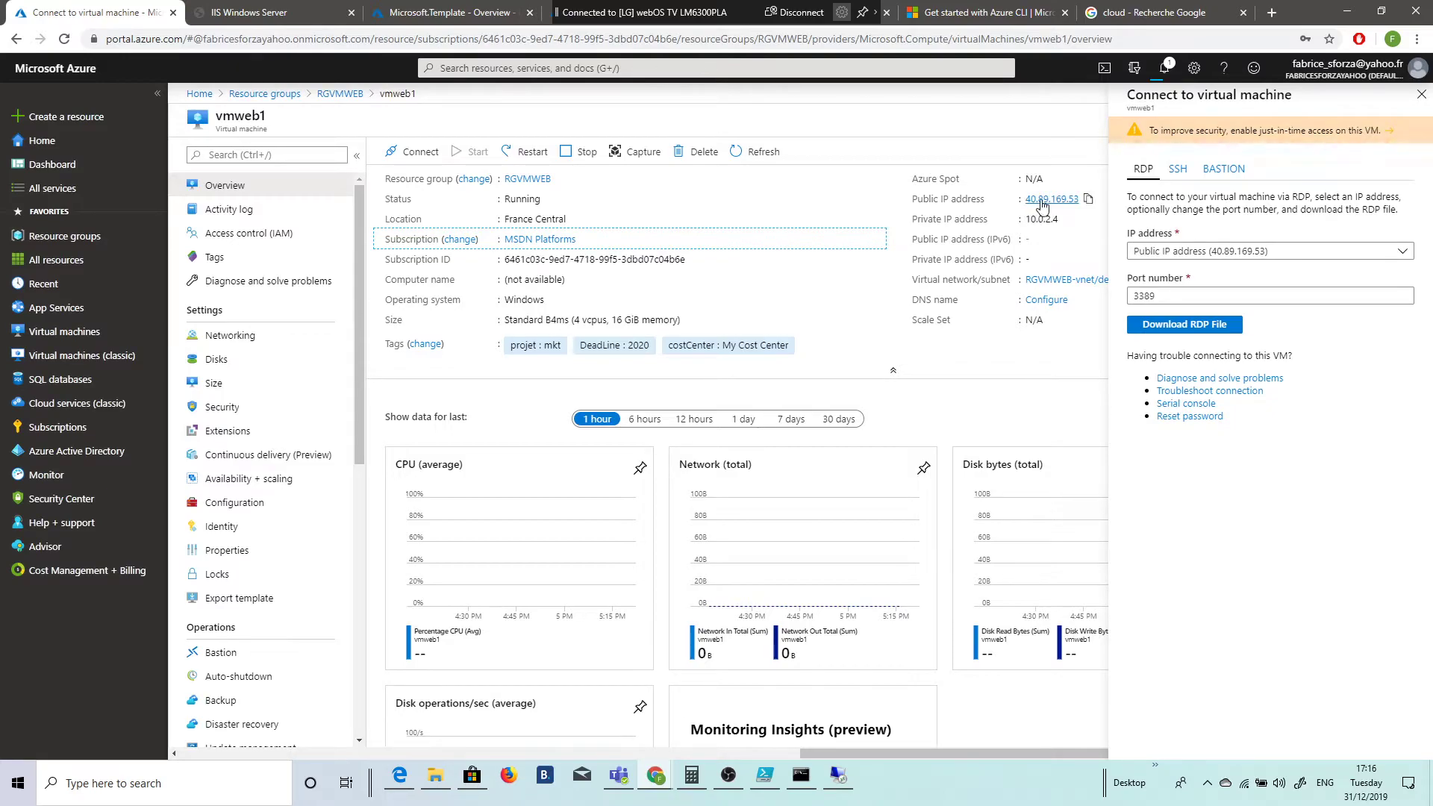
{"action": "left_click", "coordinate": [836, 776]}
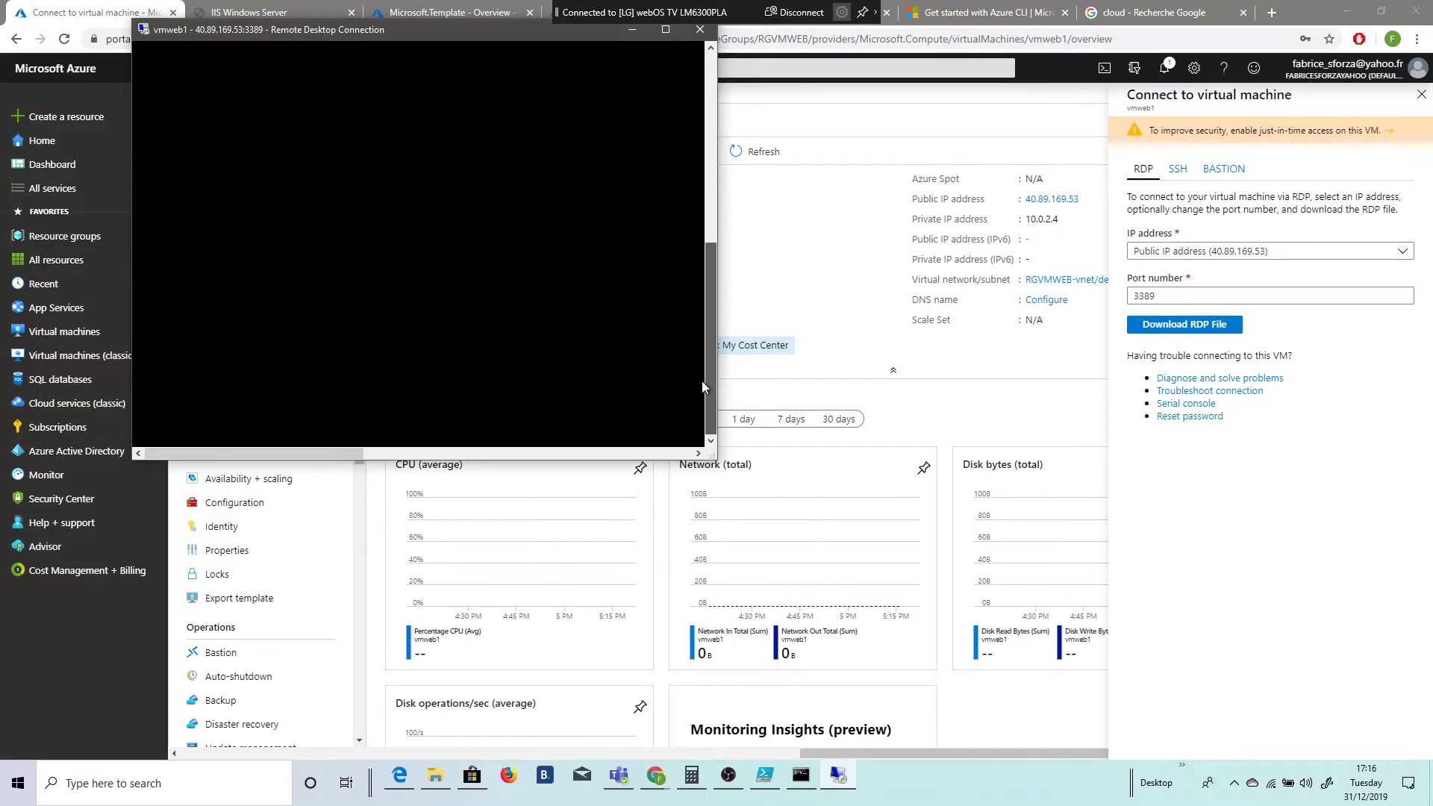
{"action": "left_click_drag", "start_coordinate": [707, 457], "coordinate": [1230, 668]}
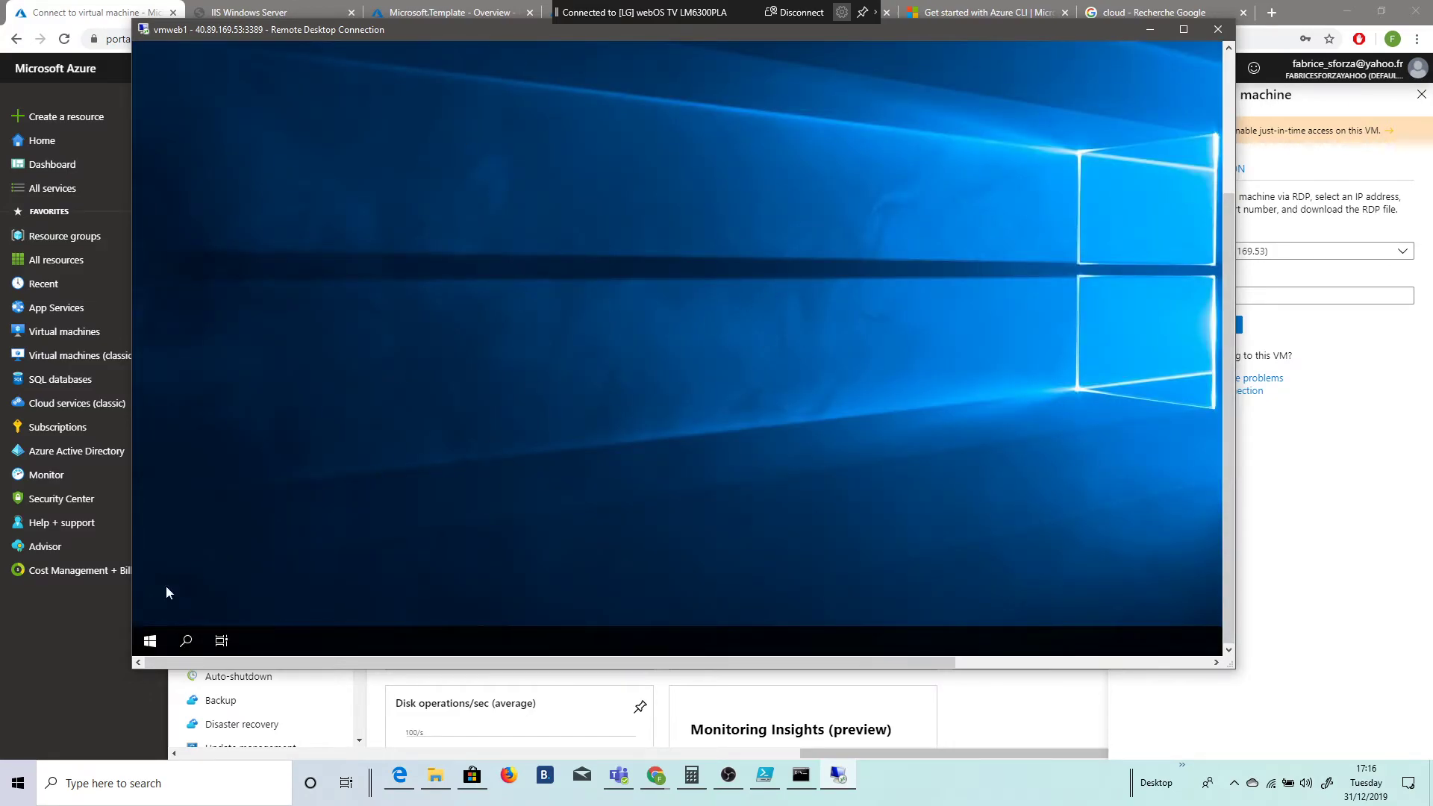
Open Server Manager in the vmweb1 remote session and bring its dashboard into view.
{"action": "left_click", "coordinate": [1228, 82]}
{"action": "left_click_drag", "start_coordinate": [1229, 82], "coordinate": [1172, 495]}
{"action": "key", "text": "super"}
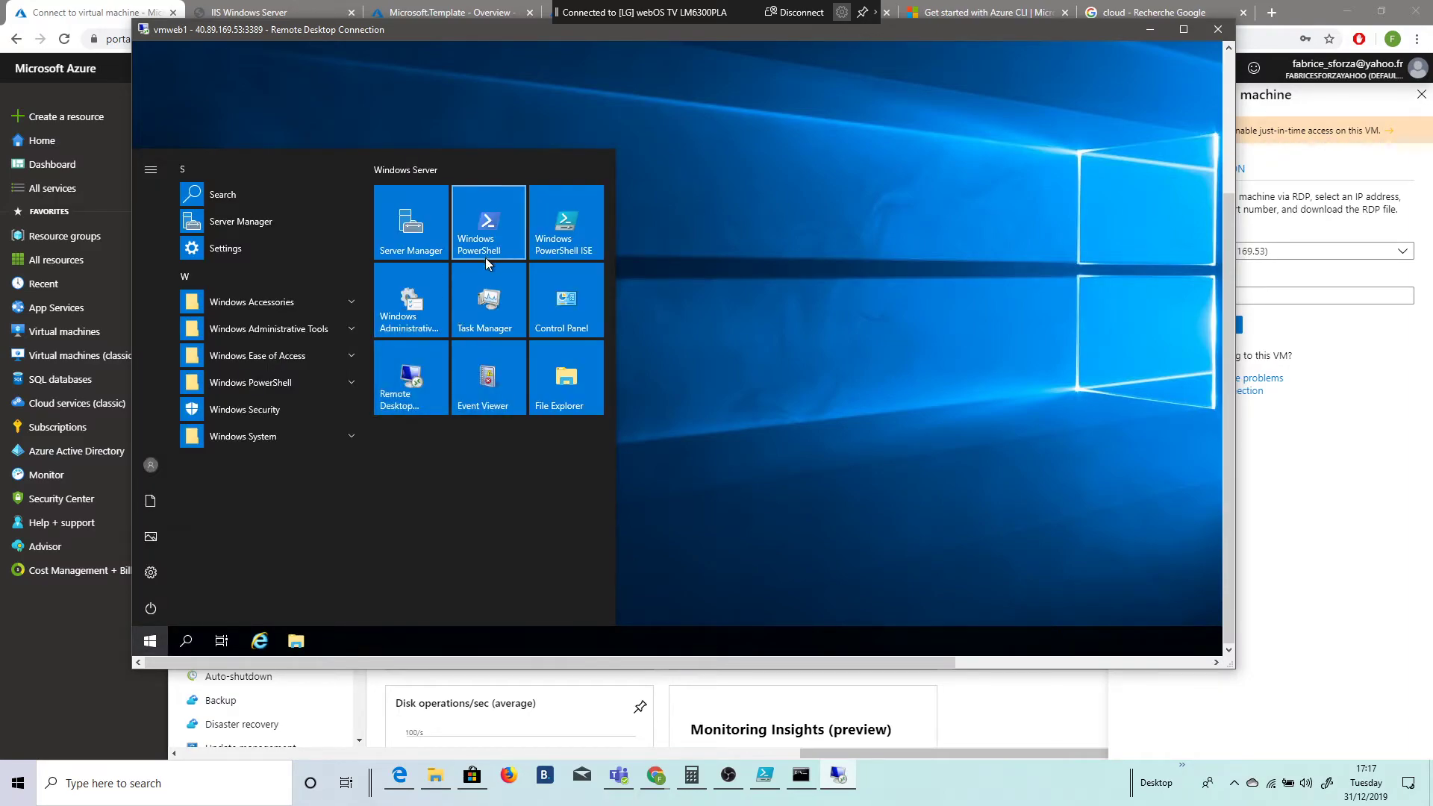
{"action": "left_click", "coordinate": [414, 232]}
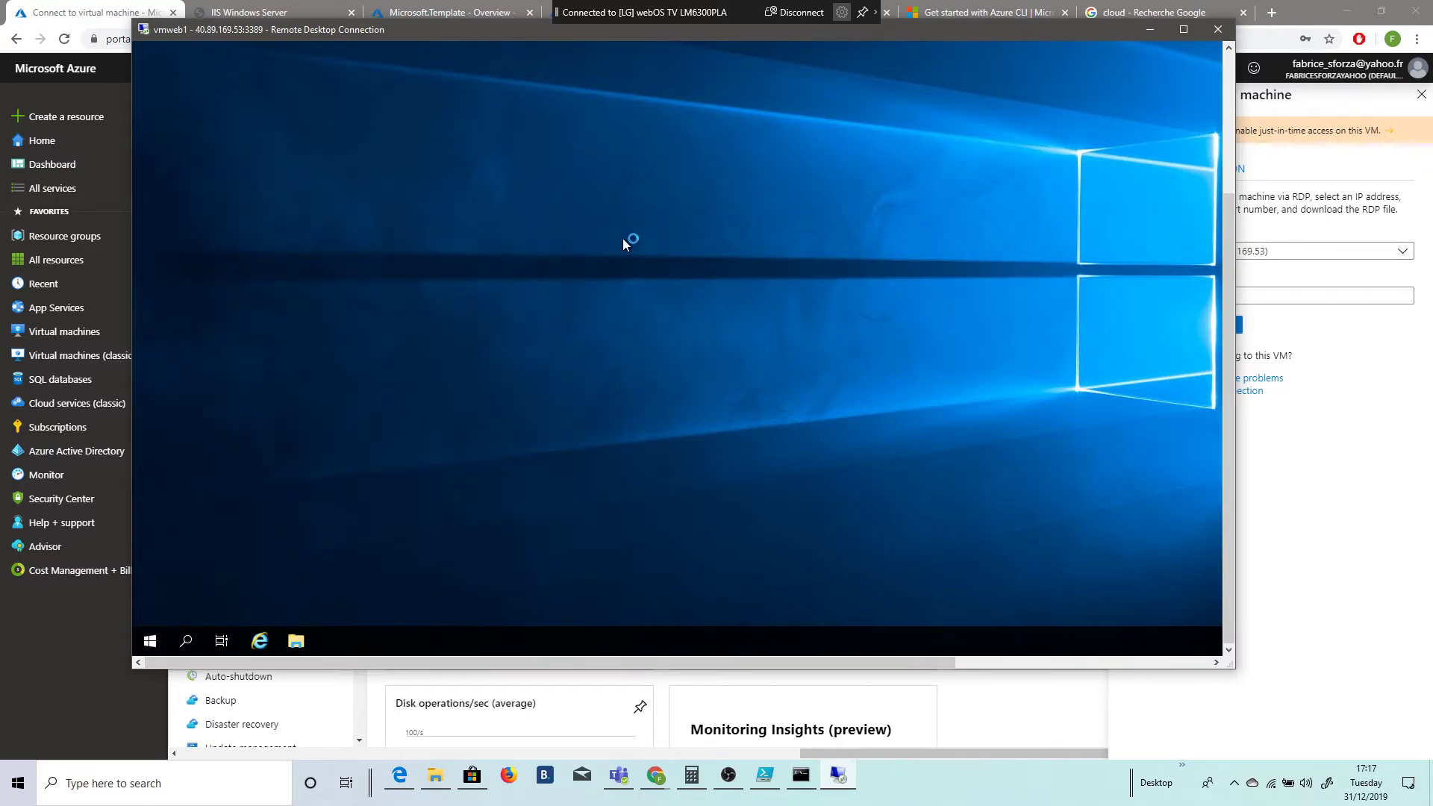
{"action": "left_click", "coordinate": [1228, 116]}
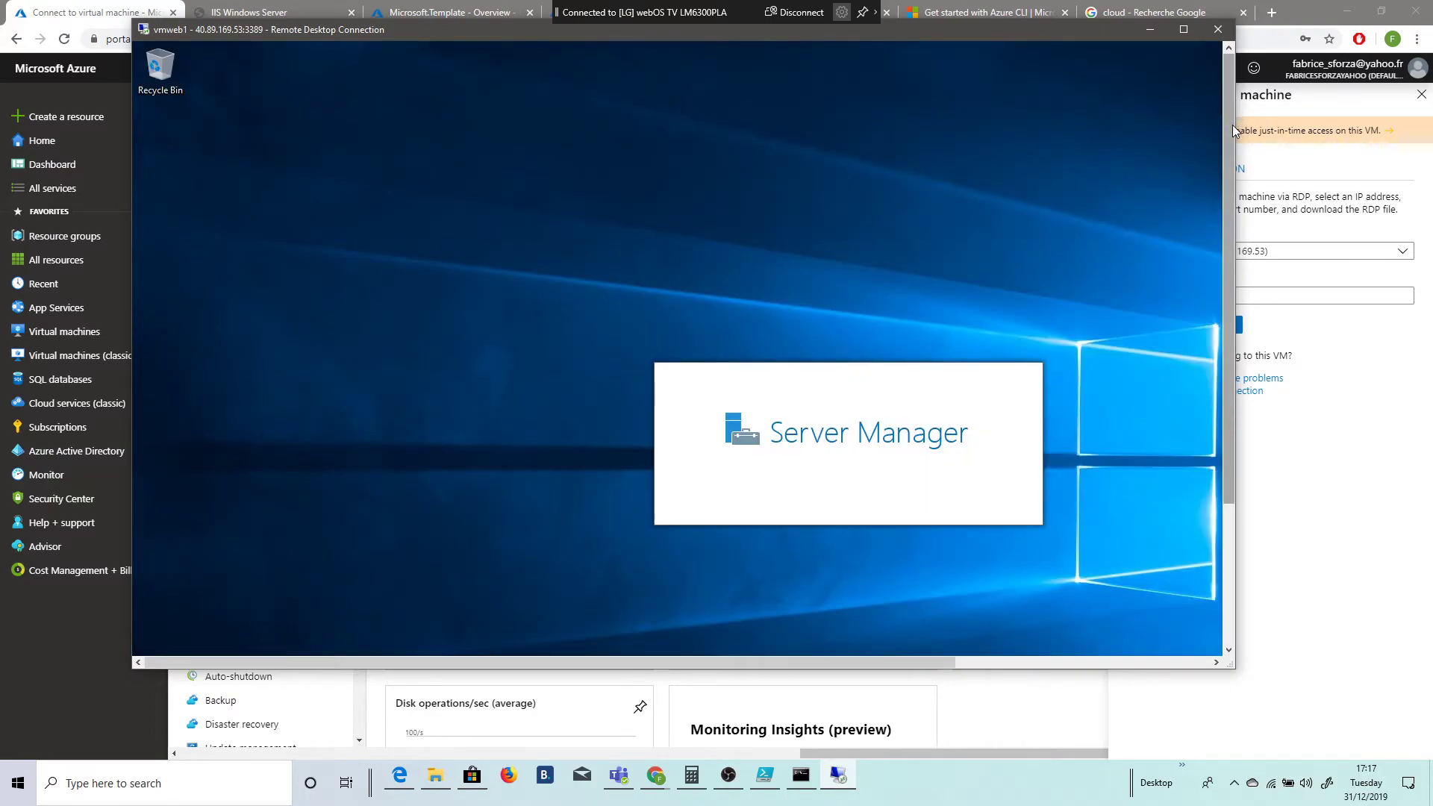
{"action": "left_click_drag", "start_coordinate": [1229, 134], "coordinate": [1207, 370]}
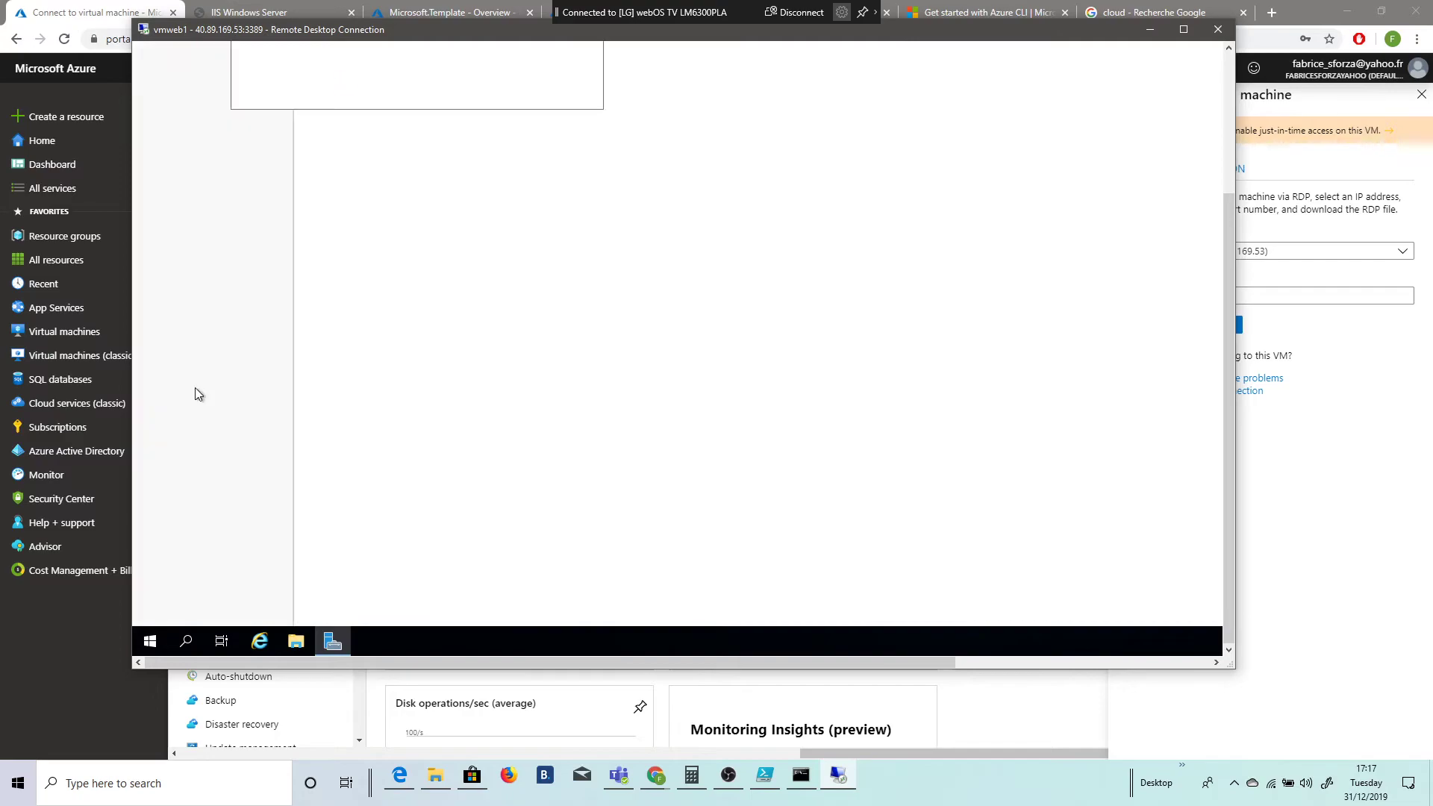
{"action": "left_click", "coordinate": [1227, 112]}
{"action": "left_click", "coordinate": [590, 141]}
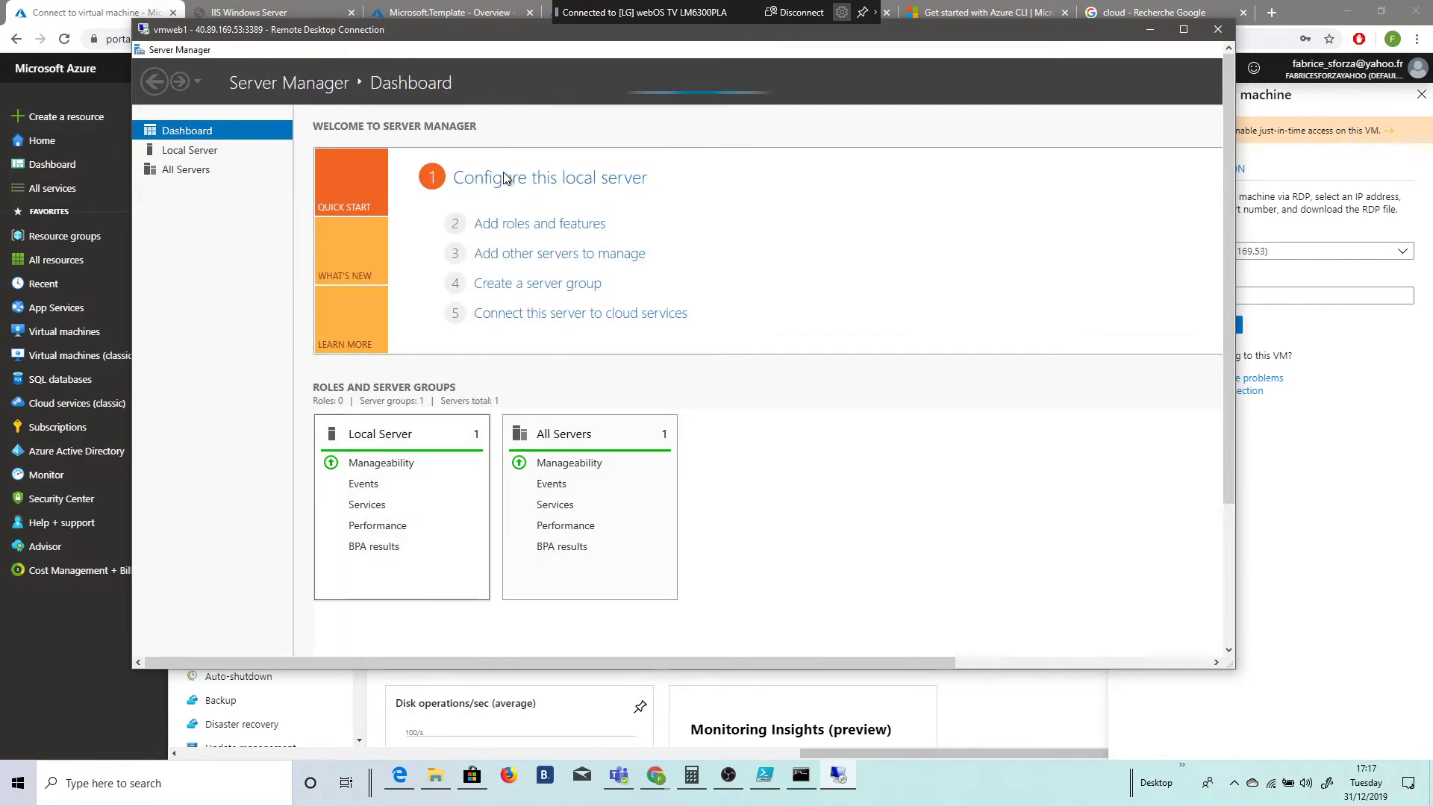
Try to start adding roles and features from the Server Manager dashboard, dismissing the notices.
{"action": "left_click", "coordinate": [539, 224]}
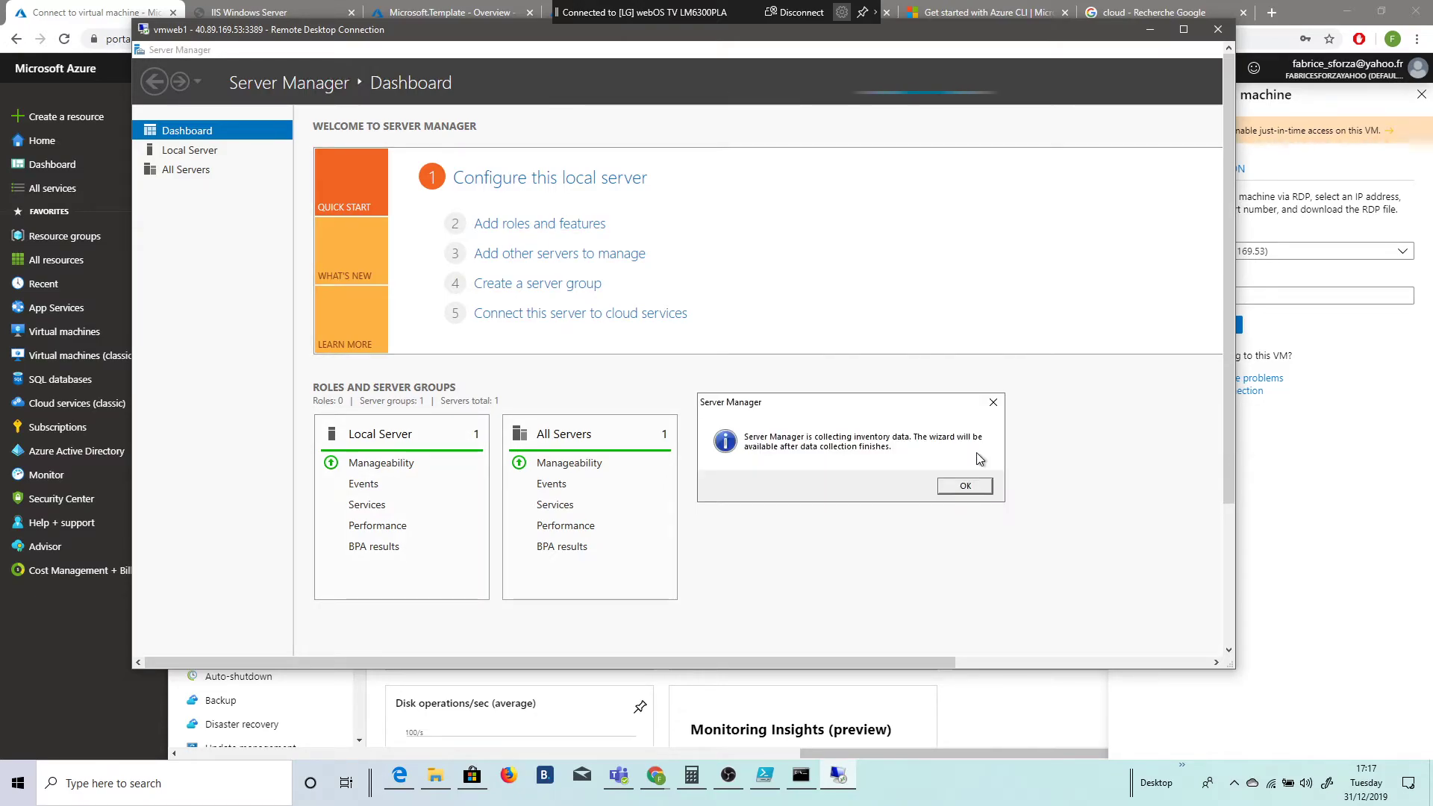
{"action": "left_click", "coordinate": [965, 486]}
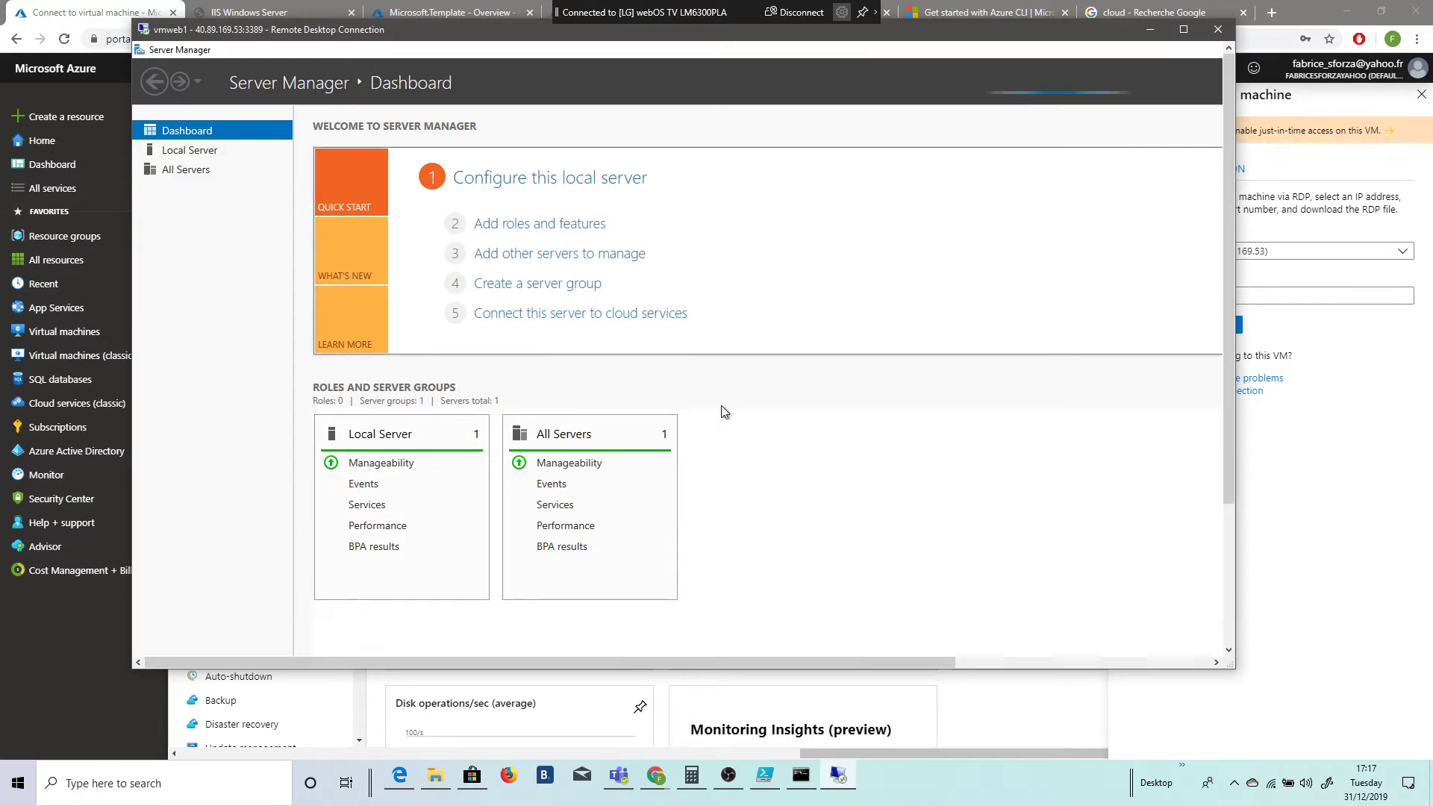
{"action": "left_click", "coordinate": [552, 235]}
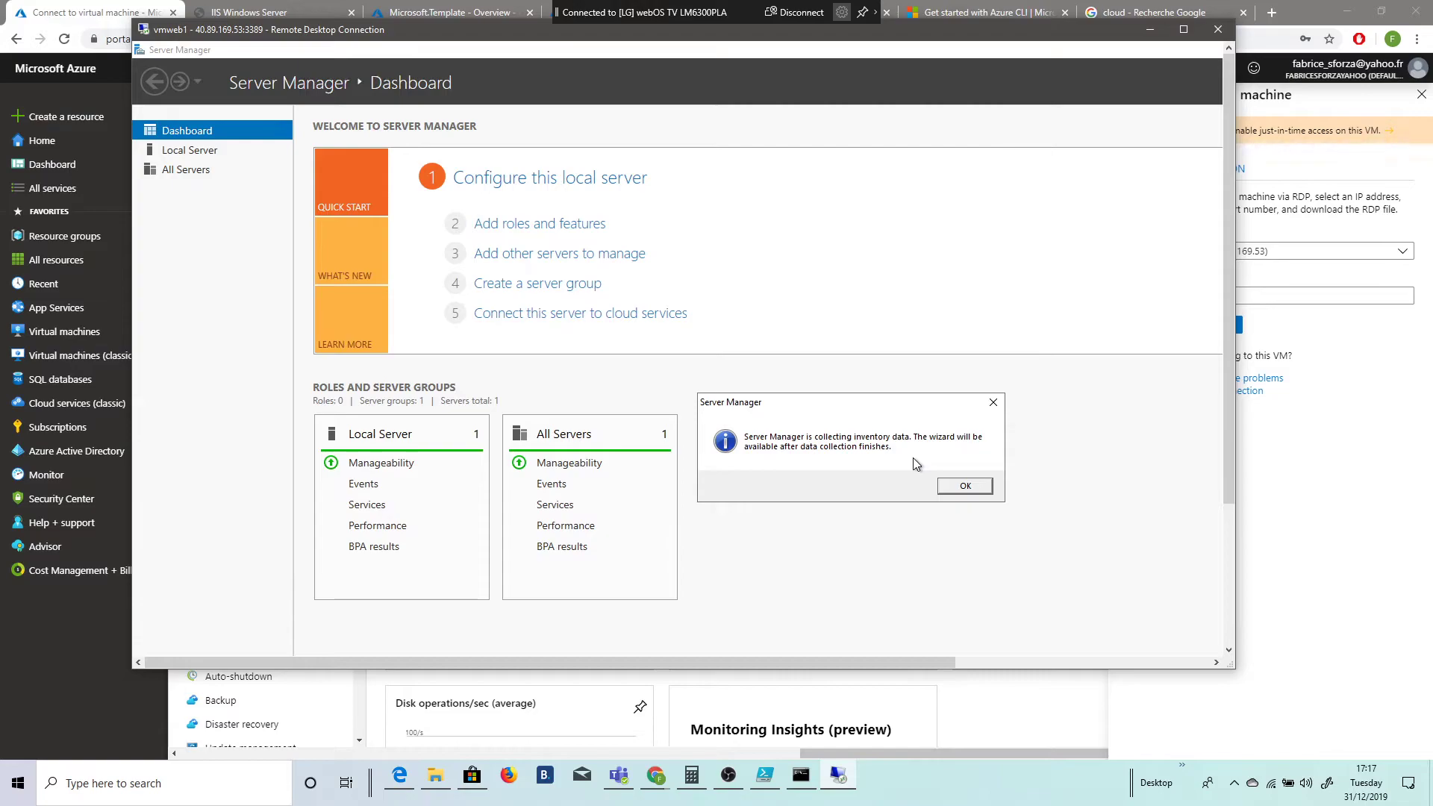
{"action": "key", "text": "Return"}
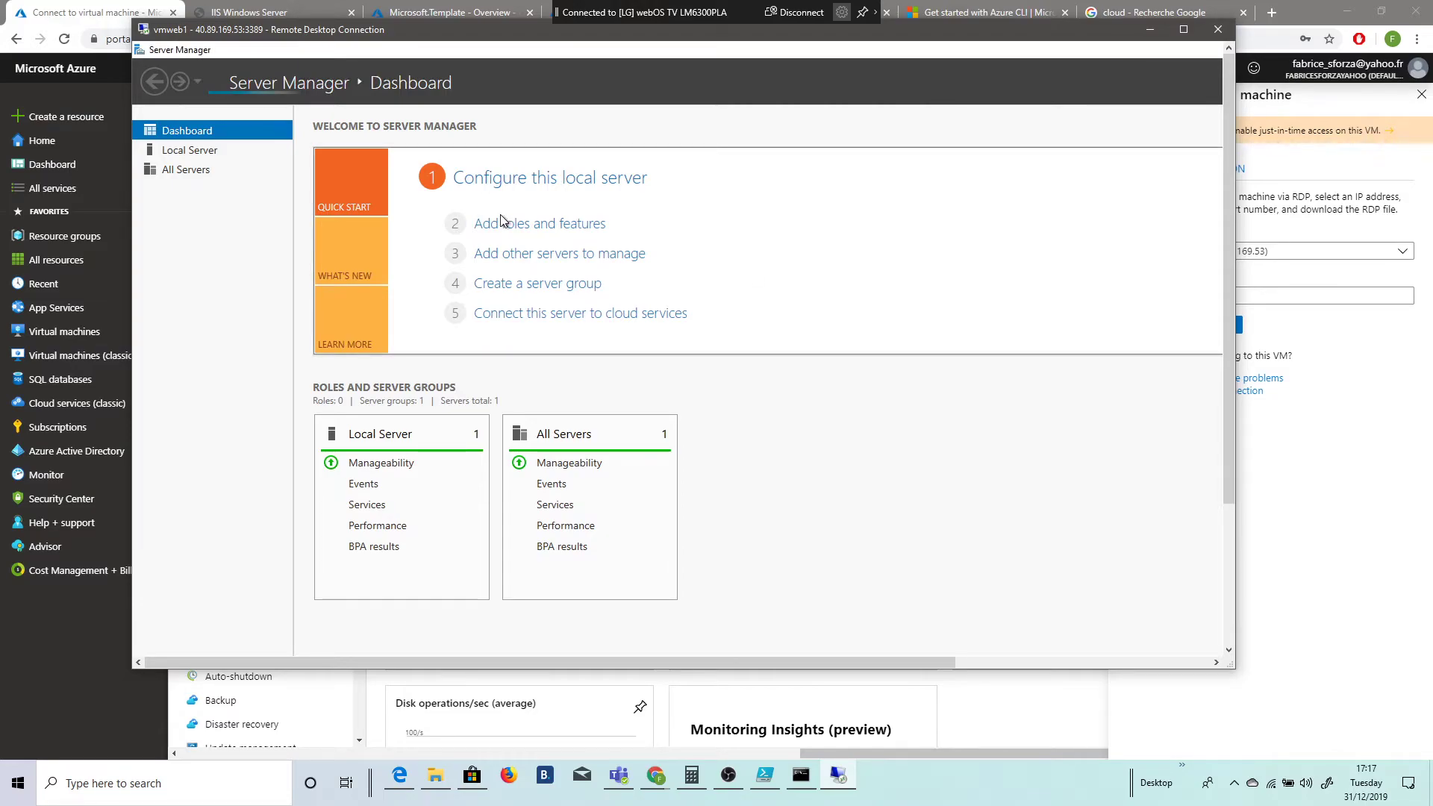
{"action": "left_click", "coordinate": [502, 222]}
{"action": "left_click", "coordinate": [960, 483]}
Open Windows PowerShell on the server and enlarge its console font.
{"action": "left_click", "coordinate": [1228, 634]}
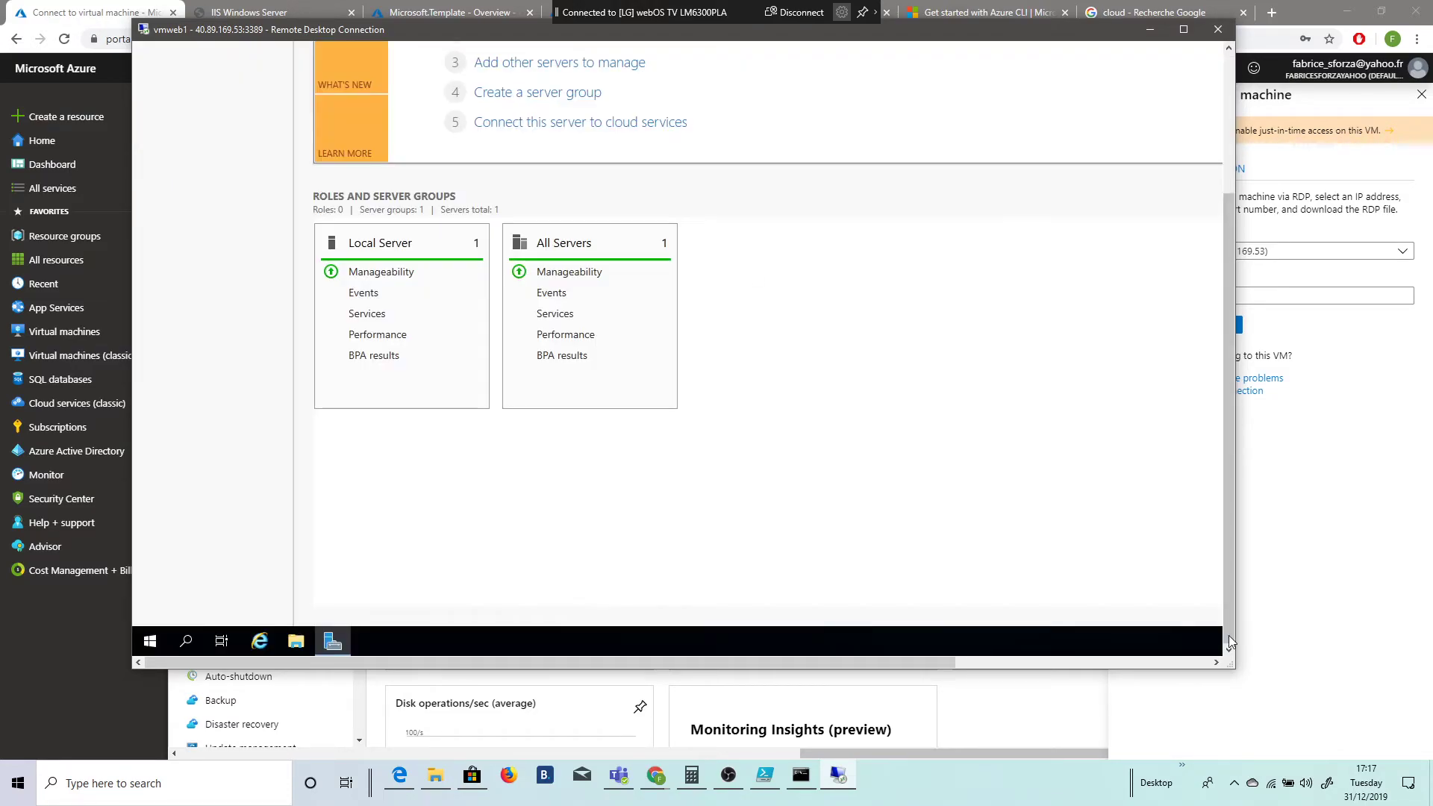
{"action": "left_click", "coordinate": [150, 641]}
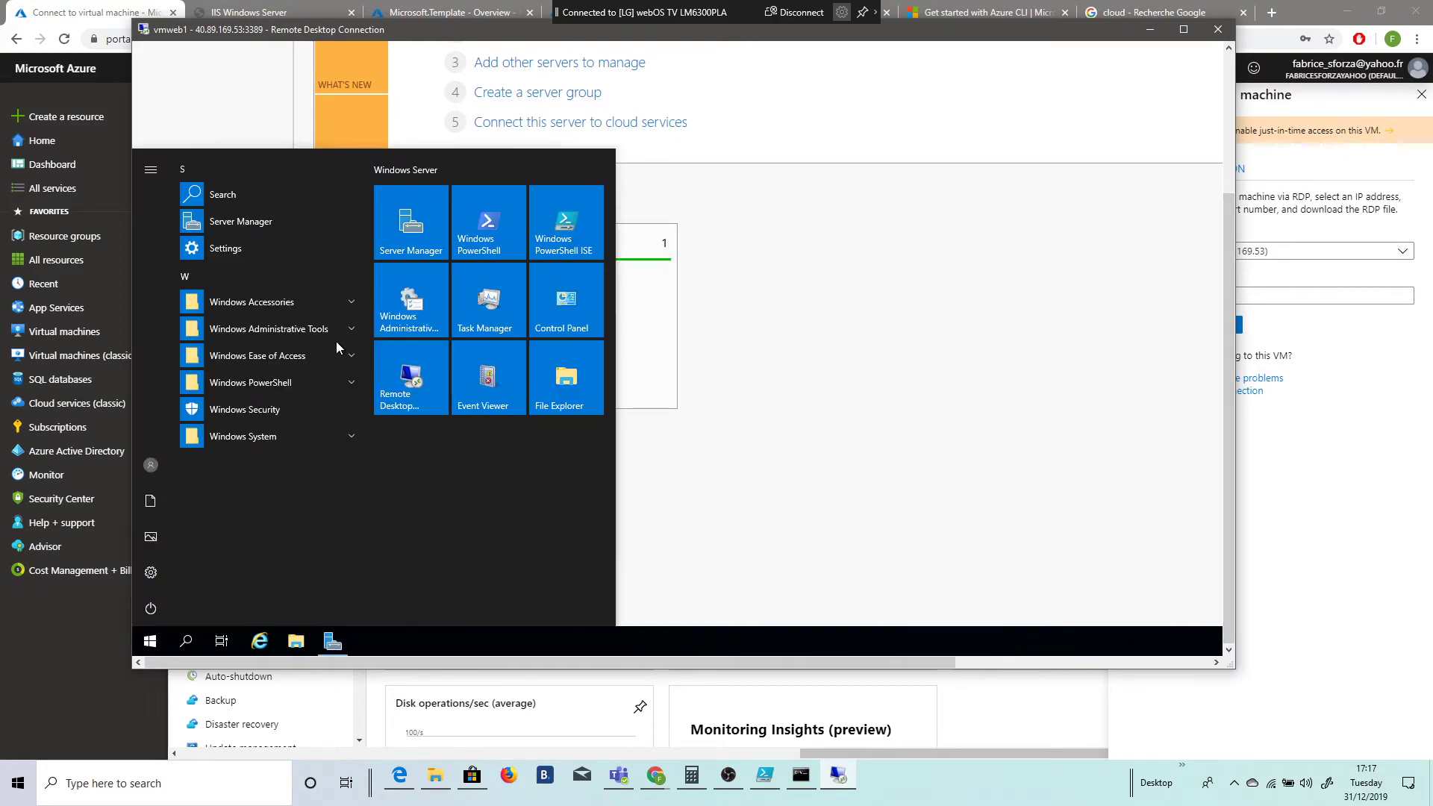
{"action": "left_click", "coordinate": [489, 224]}
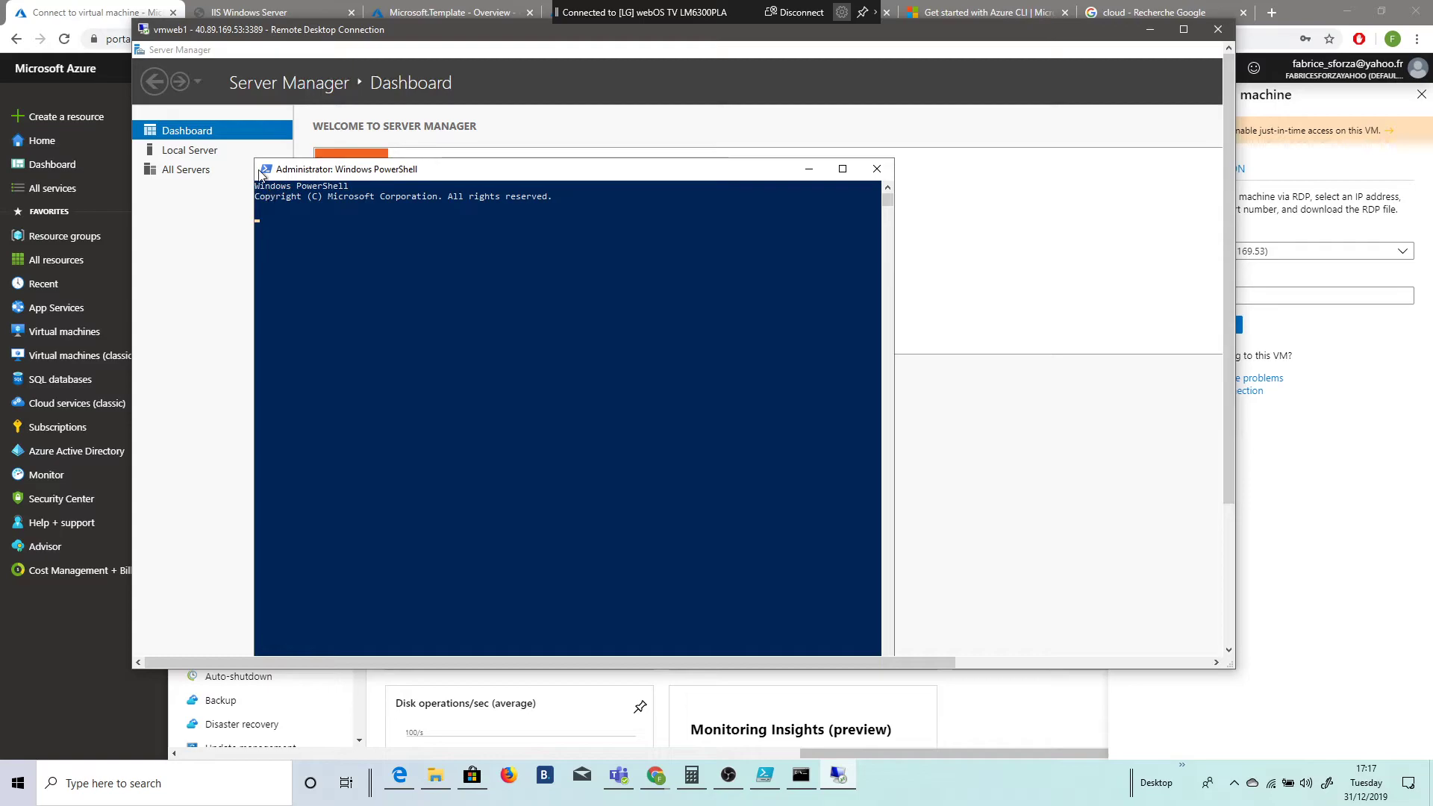
{"action": "left_click", "coordinate": [266, 170]}
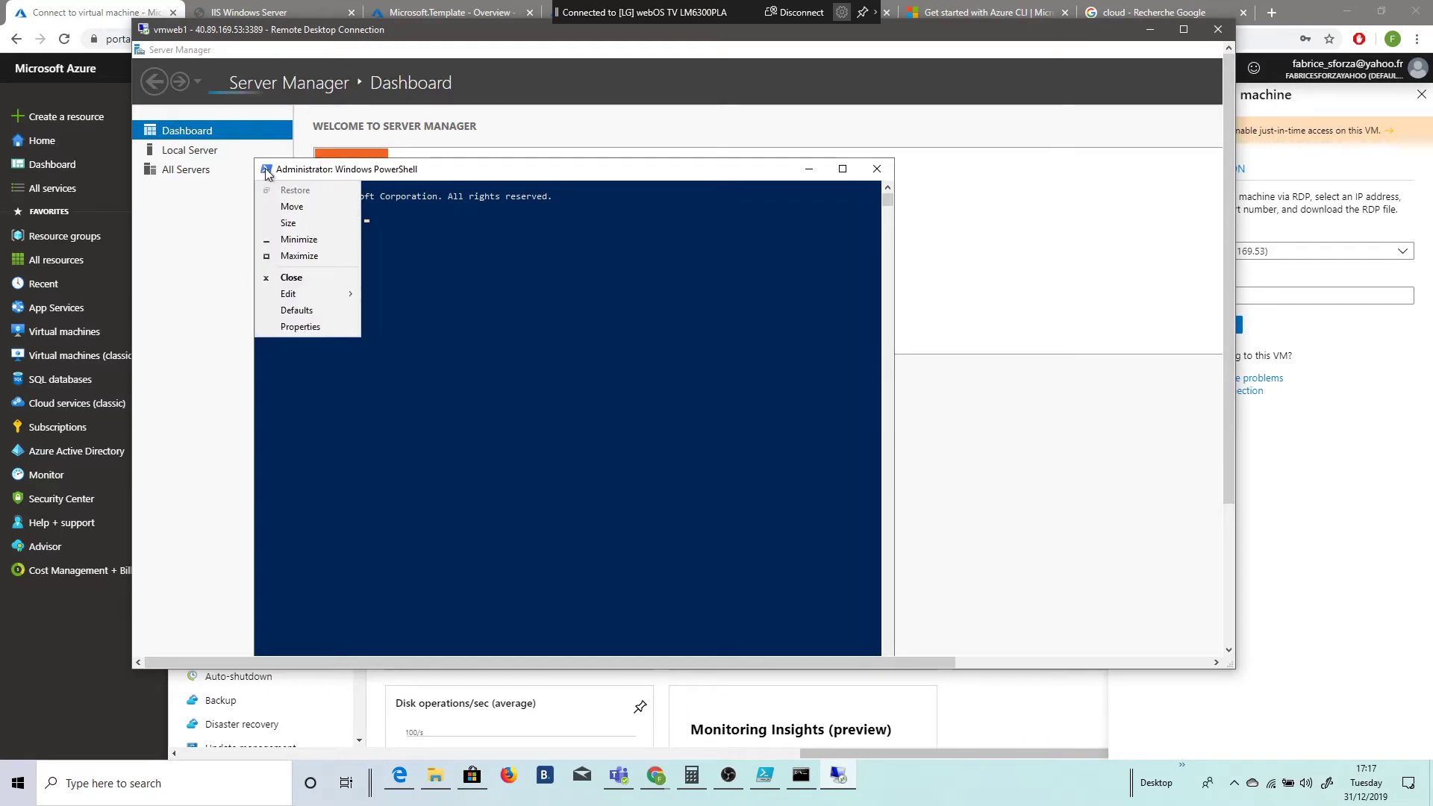
{"action": "left_click", "coordinate": [300, 326]}
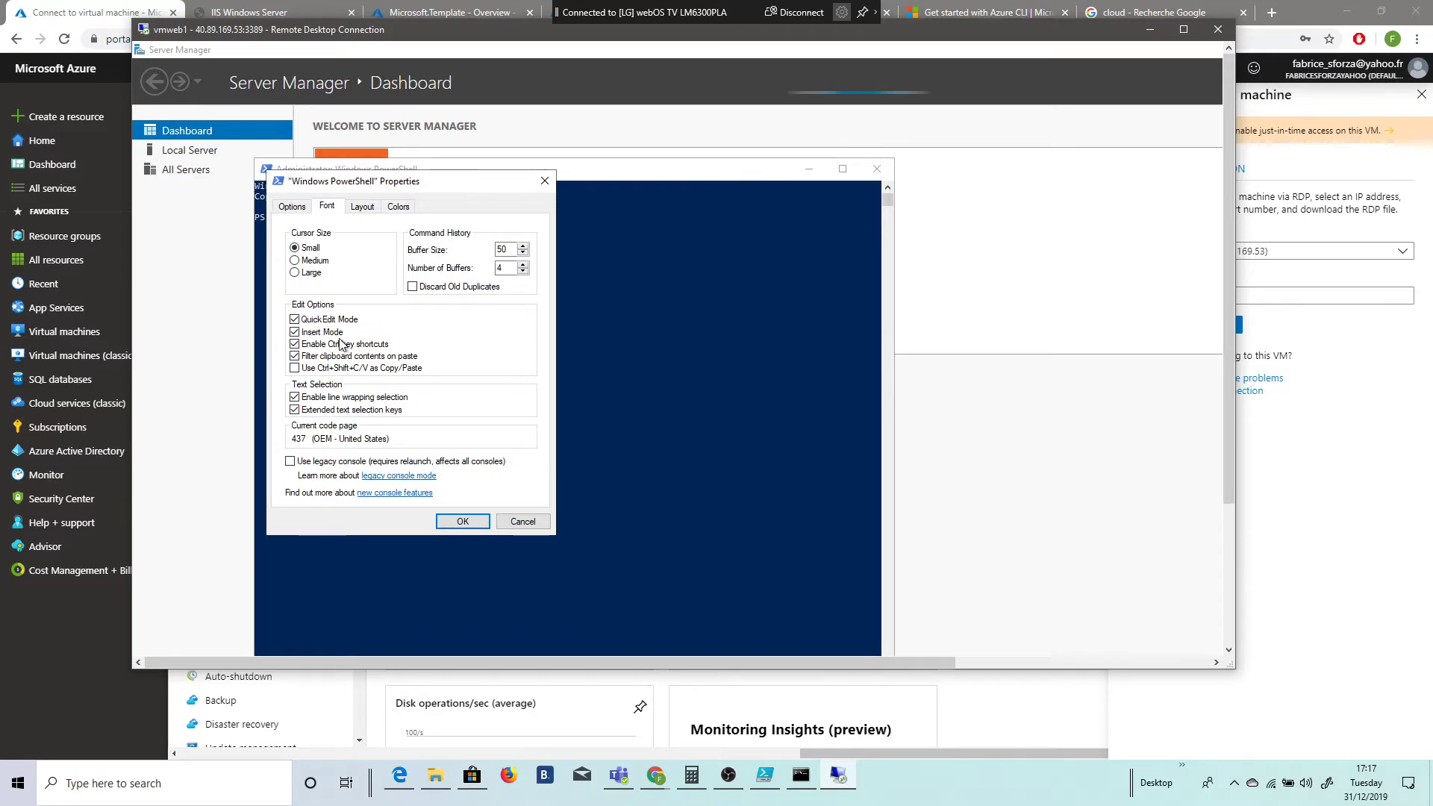
{"action": "left_click", "coordinate": [462, 520]}
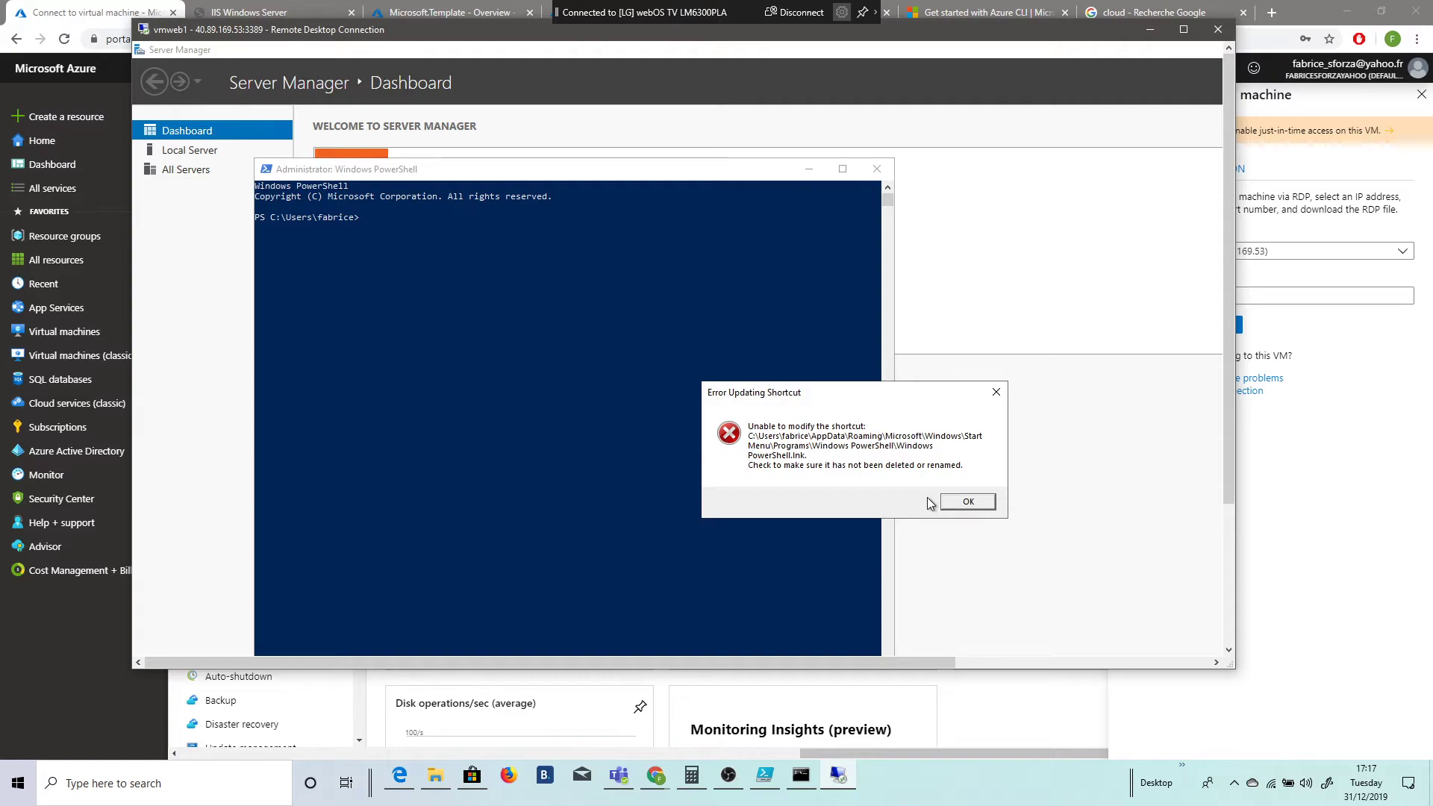
{"action": "left_click", "coordinate": [948, 501]}
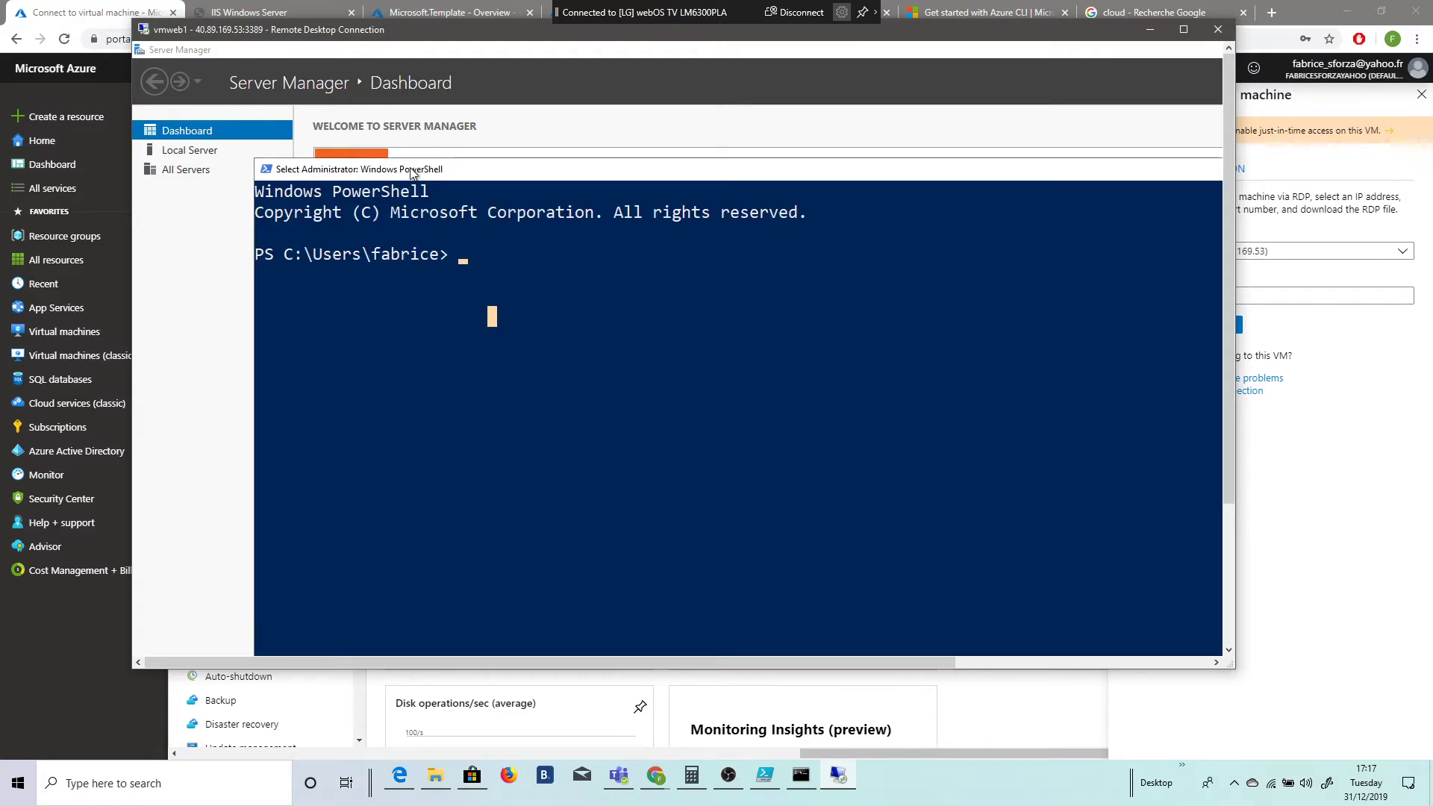
Try to list the server's features with get-windowsfeatures, moving the console aside to check the Server Manager dashboard.
{"action": "type", "text": "get-windowsfeatures"}
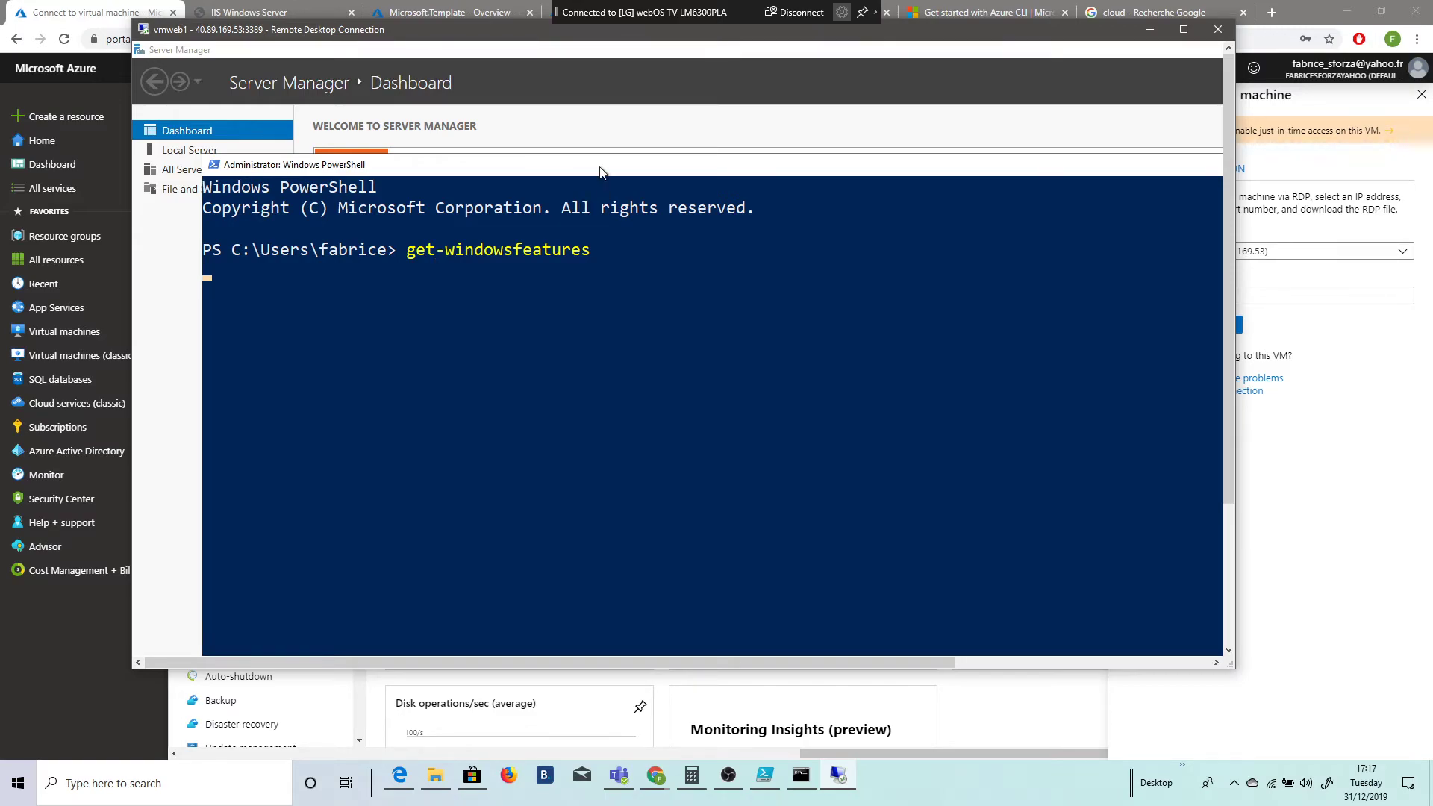
{"action": "left_click_drag", "start_coordinate": [597, 165], "coordinate": [596, 369]}
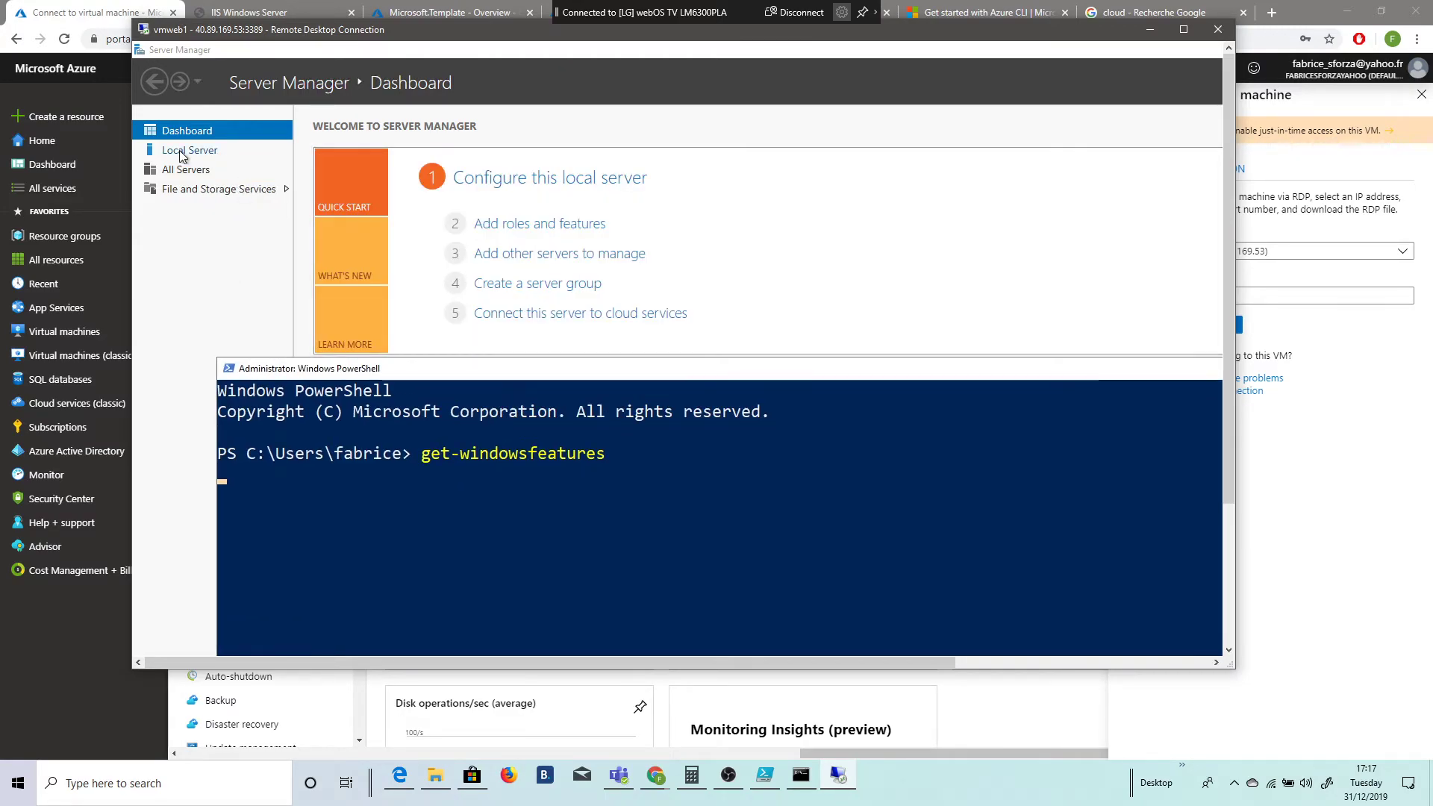
{"action": "left_click", "coordinate": [361, 156]}
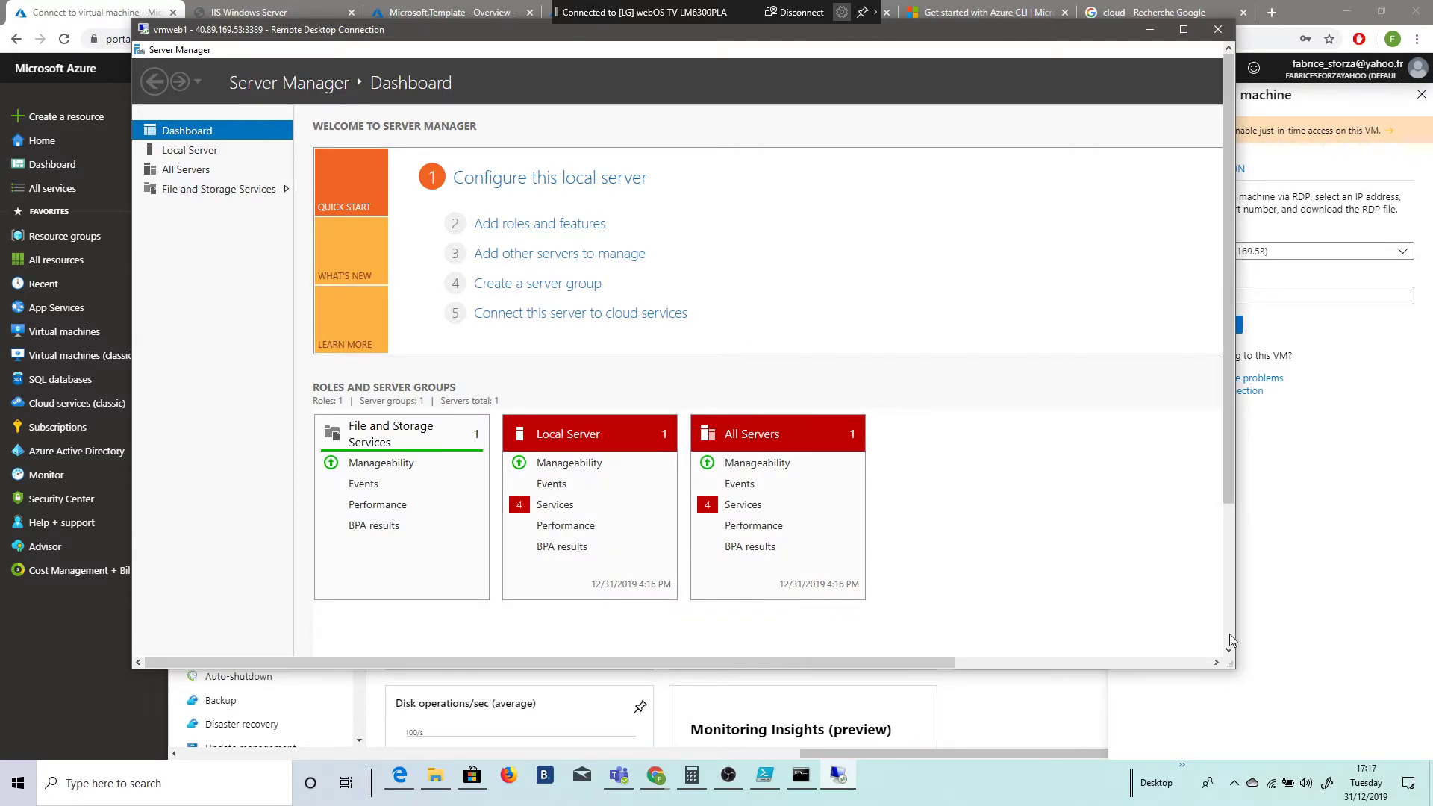
{"action": "left_click", "coordinate": [376, 629]}
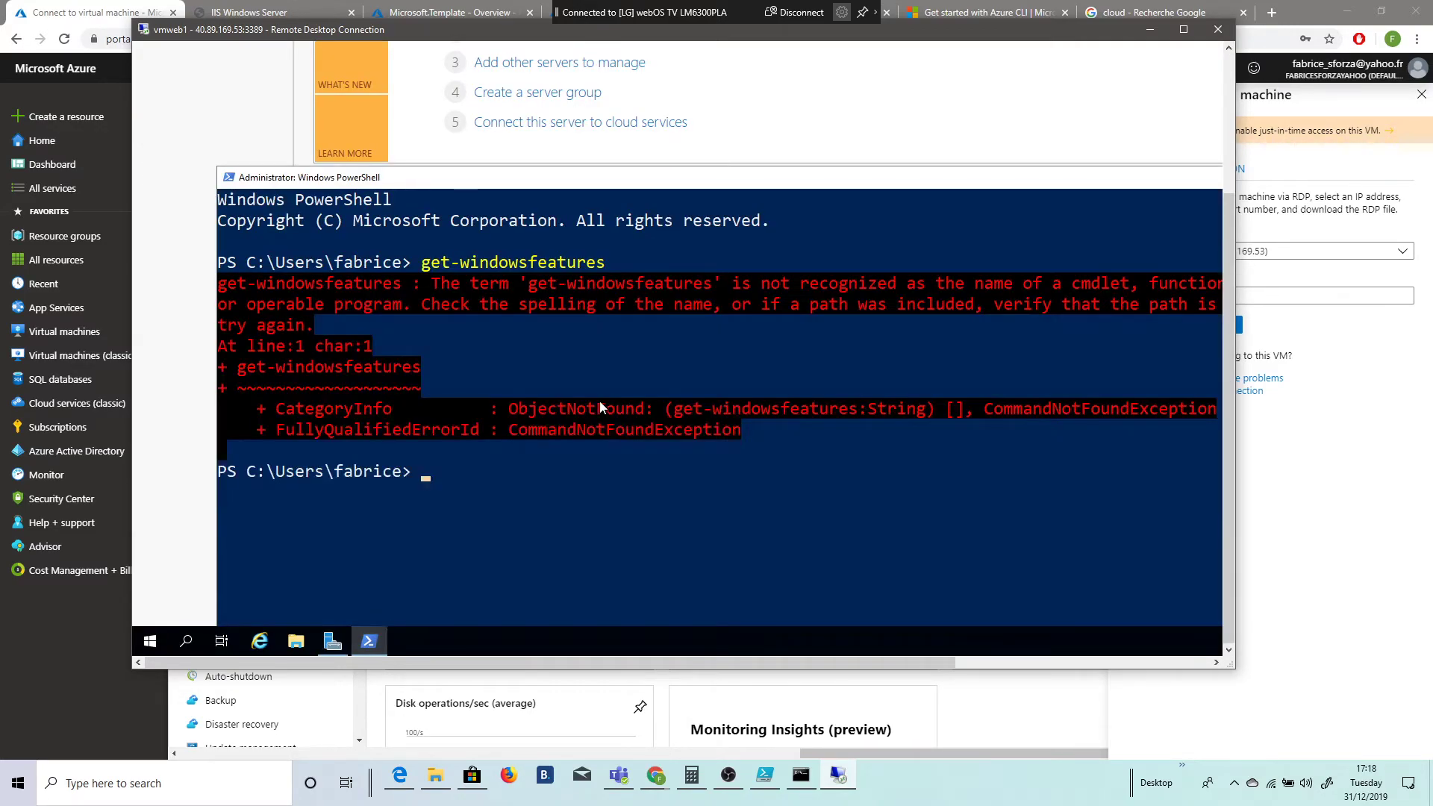
Run get-windowsfeature and copy the feature name Web-Server from the Web Server (IIS) row.
{"action": "key", "text": "Up"}
{"action": "key", "text": "BackSpace"}
{"action": "key", "text": "Return"}
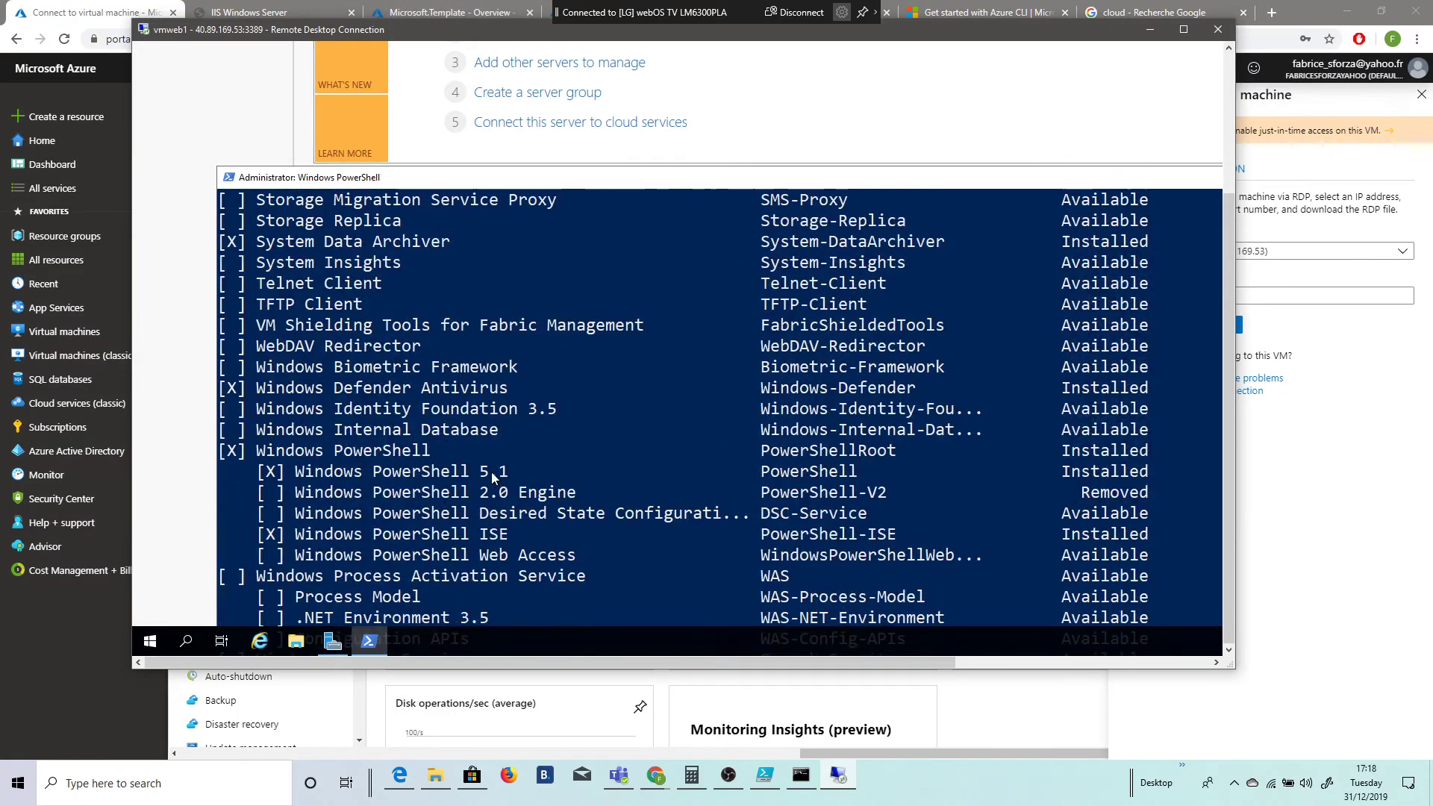
{"action": "scroll", "coordinate": [491, 478], "scroll_direction": "up", "scroll_amount": 20}
{"action": "scroll", "coordinate": [452, 488], "scroll_direction": "up", "scroll_amount": 20}
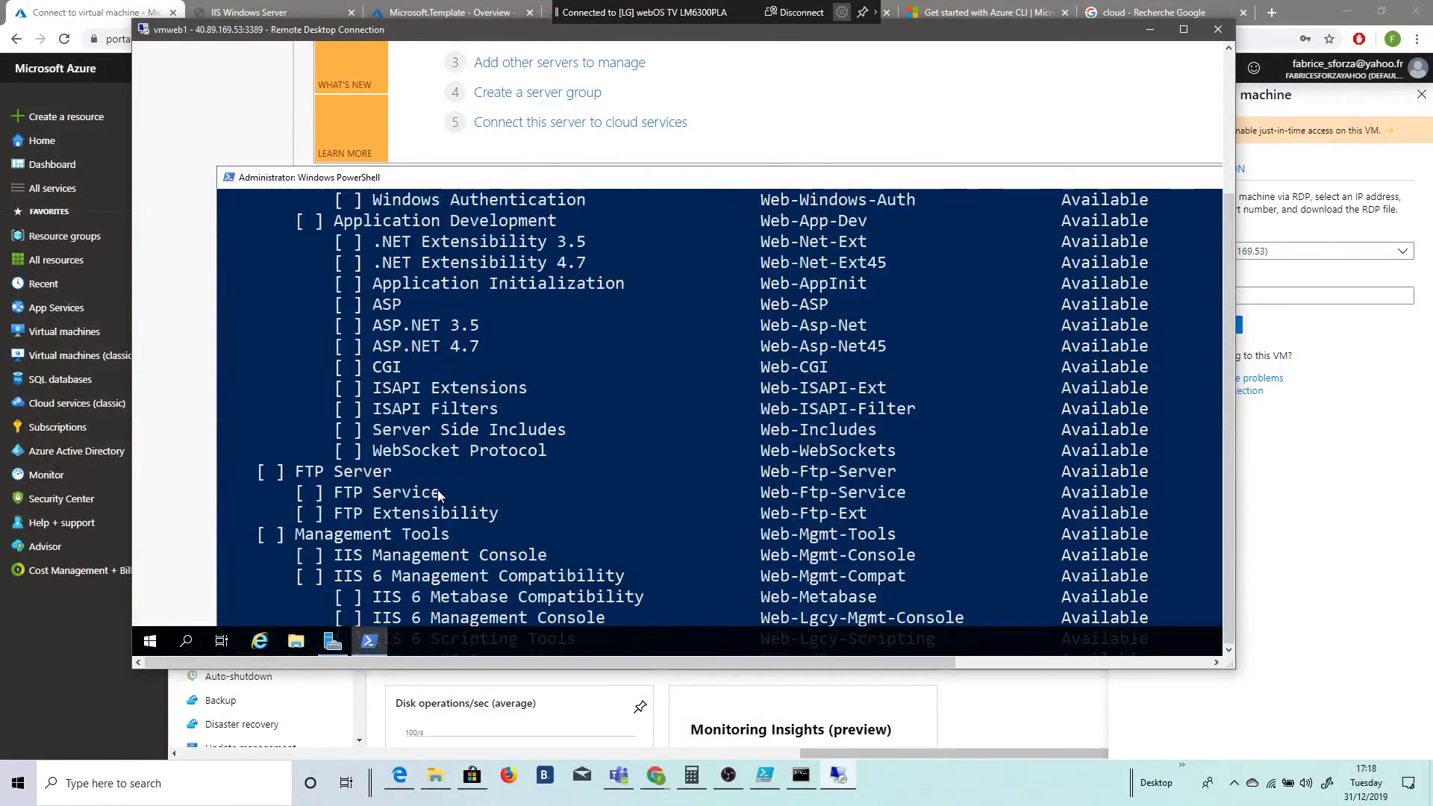
{"action": "scroll", "coordinate": [437, 489], "scroll_direction": "up", "scroll_amount": 13}
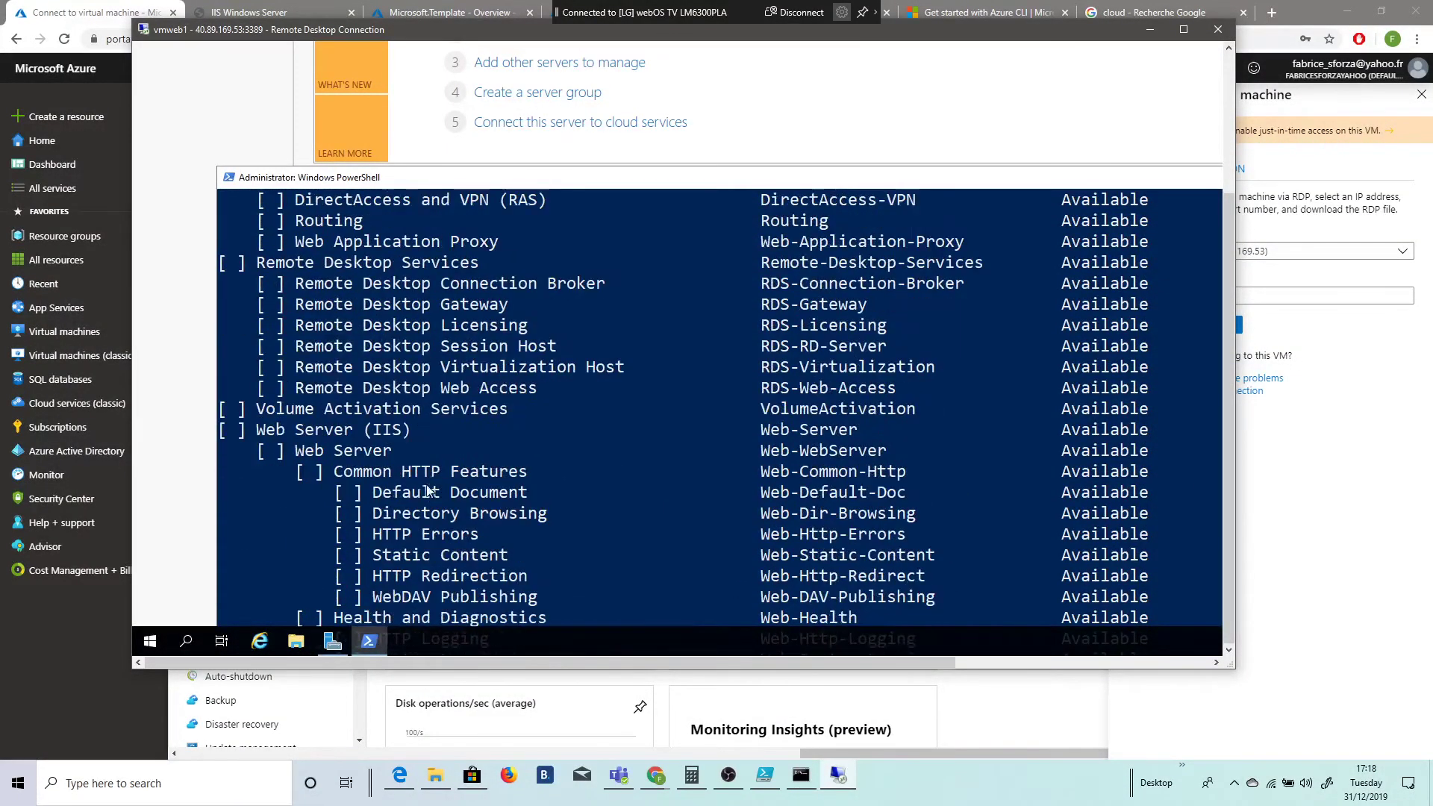
{"action": "left_click_drag", "start_coordinate": [860, 436], "coordinate": [796, 440]}
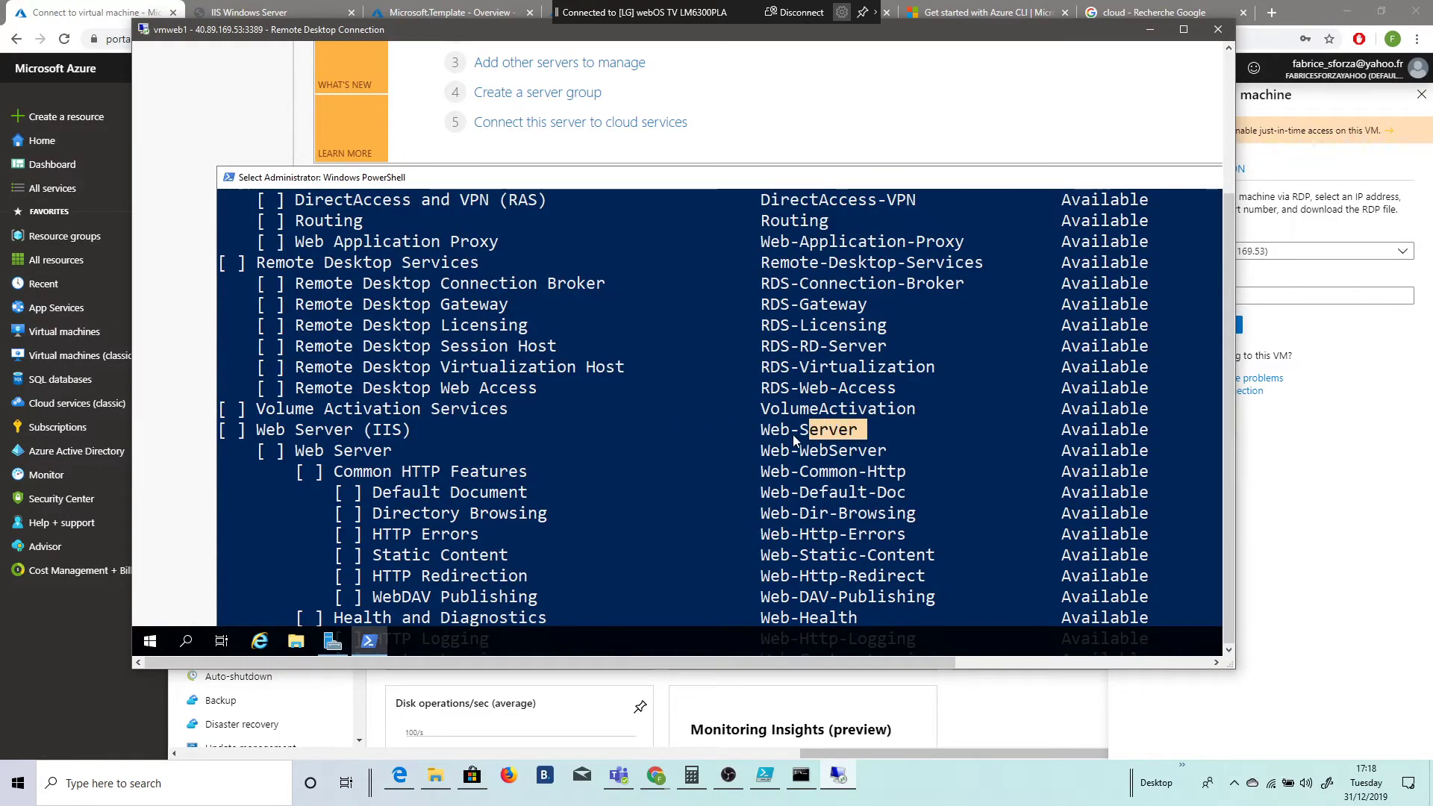
{"action": "right_click", "coordinate": [764, 432]}
Return to the PowerShell prompt, begin the install command and maximize the console window.
{"action": "scroll", "coordinate": [627, 444], "scroll_direction": "down", "scroll_amount": 20}
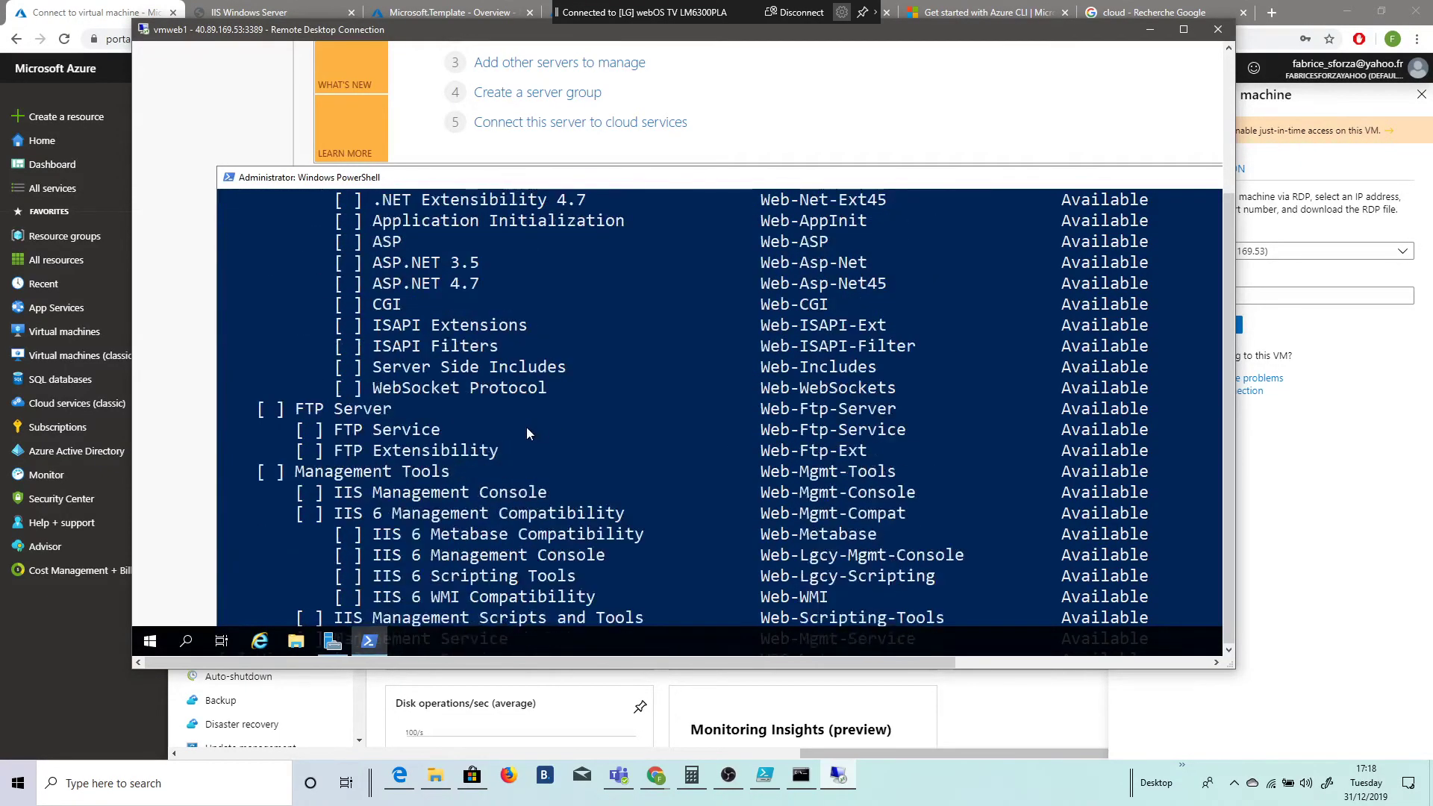
{"action": "scroll", "coordinate": [491, 469], "scroll_direction": "down", "scroll_amount": 20}
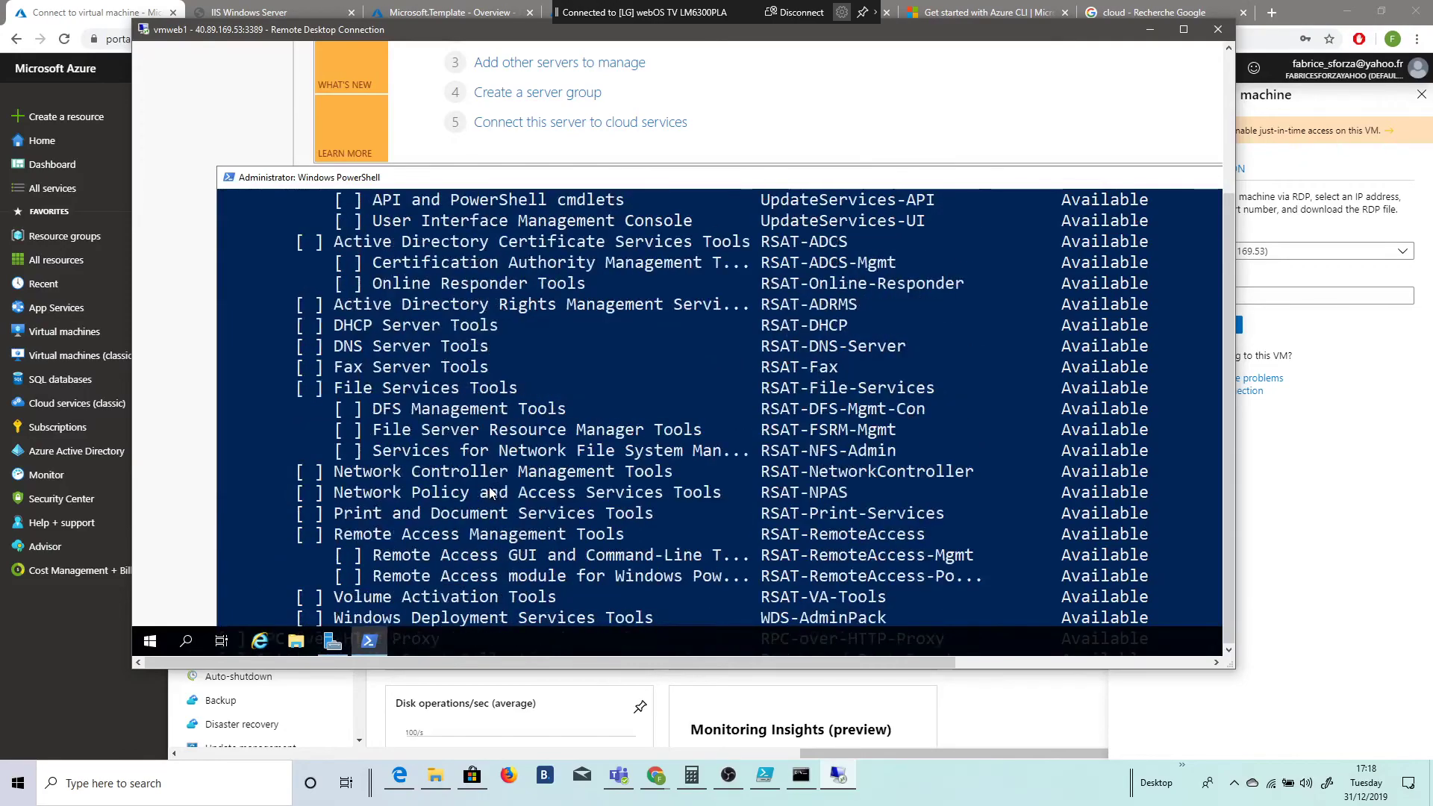
{"action": "scroll", "coordinate": [479, 481], "scroll_direction": "down", "scroll_amount": 5}
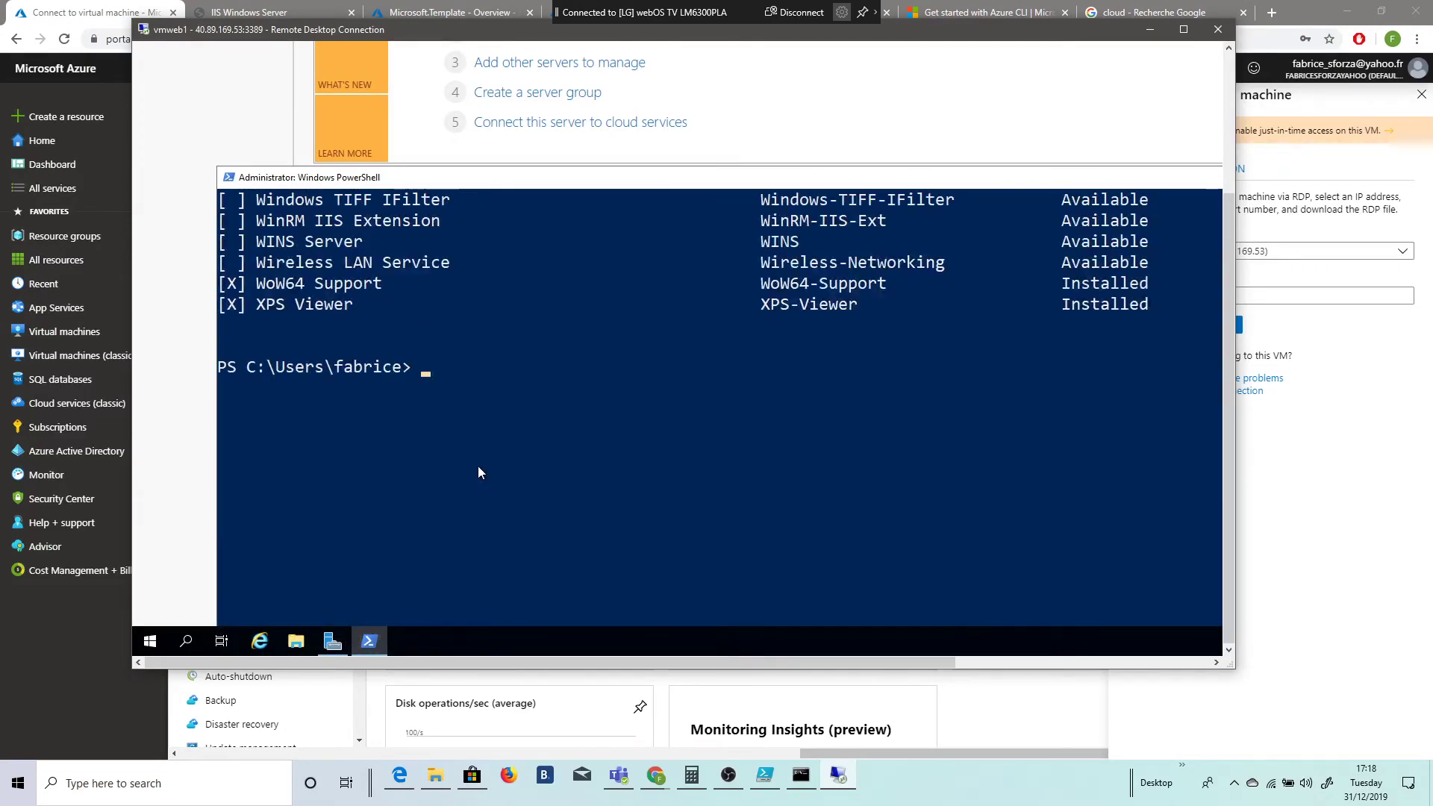
{"action": "scroll", "coordinate": [479, 473], "scroll_direction": "up", "scroll_amount": 9}
{"action": "left_click_drag", "start_coordinate": [752, 492], "coordinate": [663, 515]}
{"action": "type", "text": "insta"}
{"action": "scroll", "coordinate": [556, 503], "scroll_direction": "up", "scroll_amount": 3}
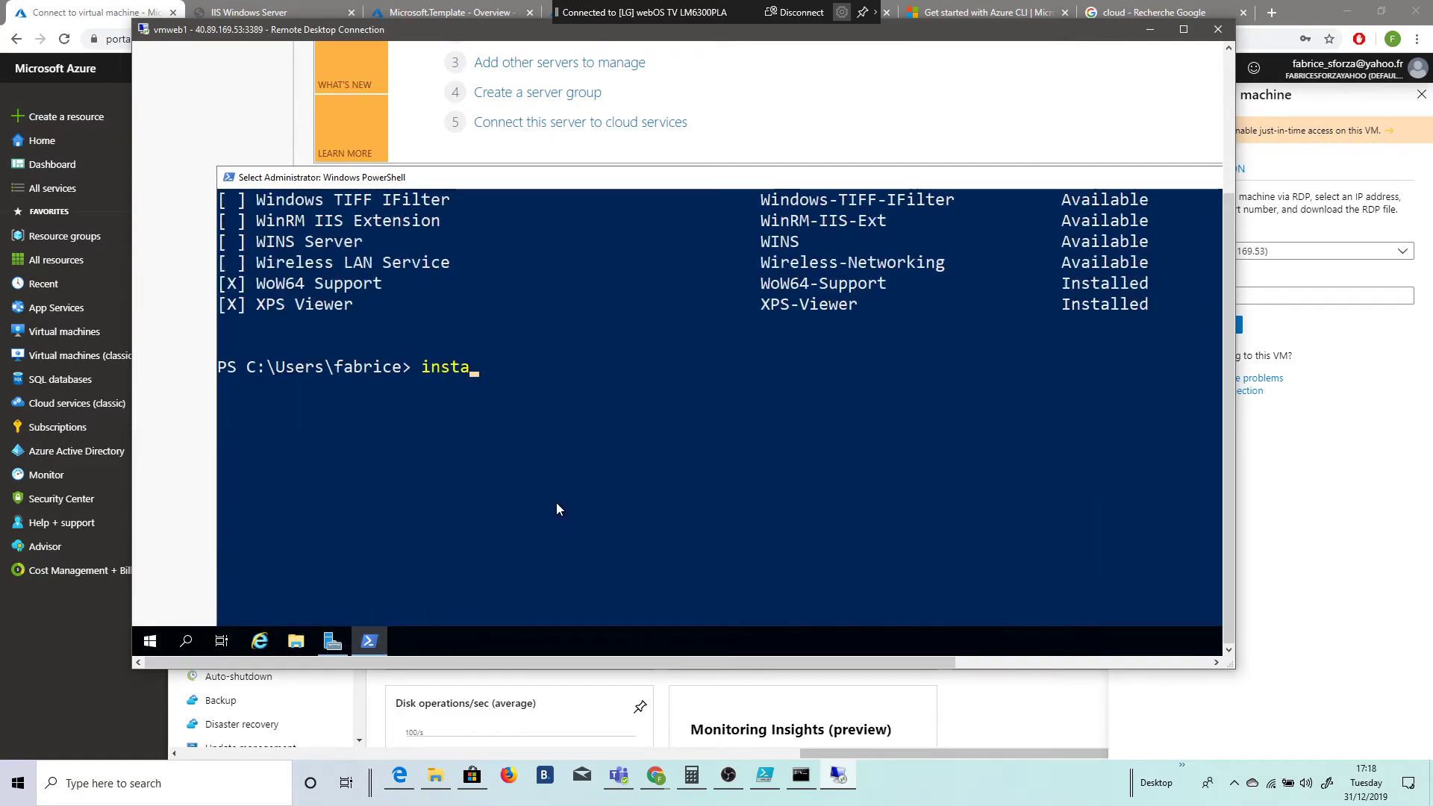
{"action": "scroll", "coordinate": [557, 503], "scroll_direction": "up", "scroll_amount": 10}
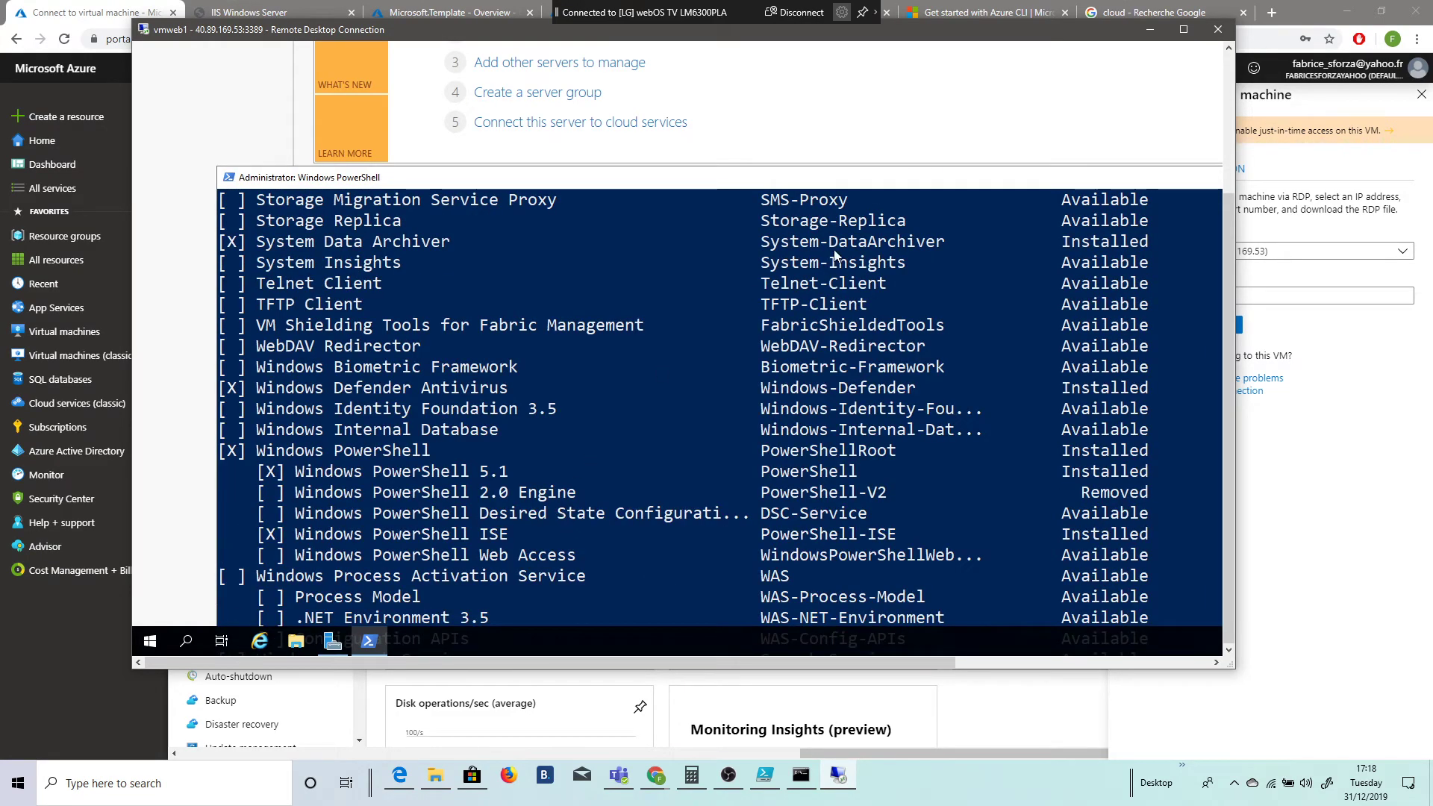
{"action": "double_click", "coordinate": [870, 178]}
{"action": "type", "text": "--"}
{"action": "scroll", "coordinate": [503, 494], "scroll_direction": "down", "scroll_amount": 1}
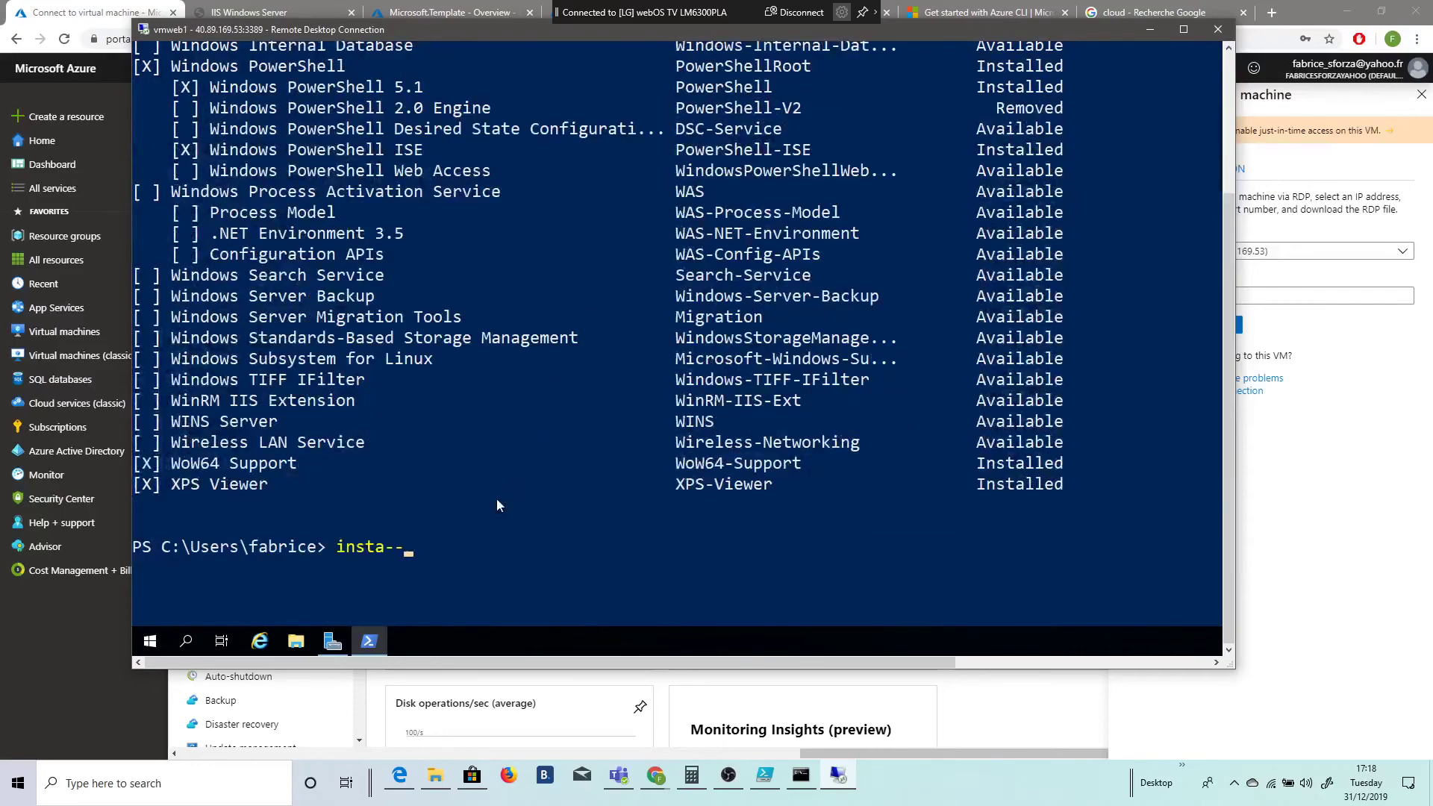
{"action": "key", "text": "BackSpace"}
{"action": "key", "text": "BackSpace"}
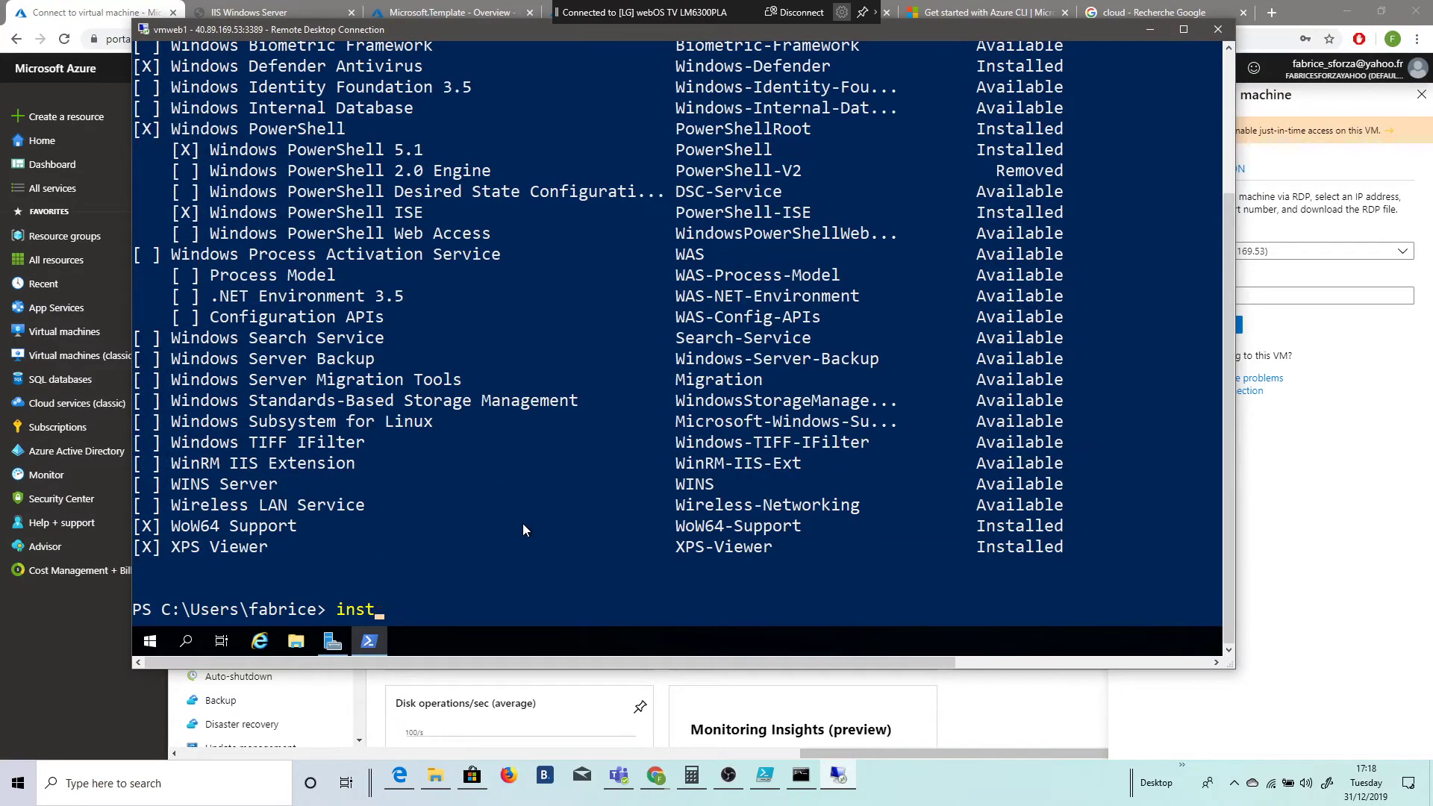
Run Install-WindowsFeature -name Web-Server -IncludeAllSubFeature -IncludeManagementTools, and move the remote session window down to uncover the portal.
{"action": "type", "text": "ll-winoe"}
{"action": "key", "text": "BackSpace"}
{"action": "key", "text": "BackSpace"}
{"action": "key", "text": "BackSpace"}
{"action": "type", "text": "ndow"}
{"action": "key", "text": "Tab"}
{"action": "type", "text": "-name"}
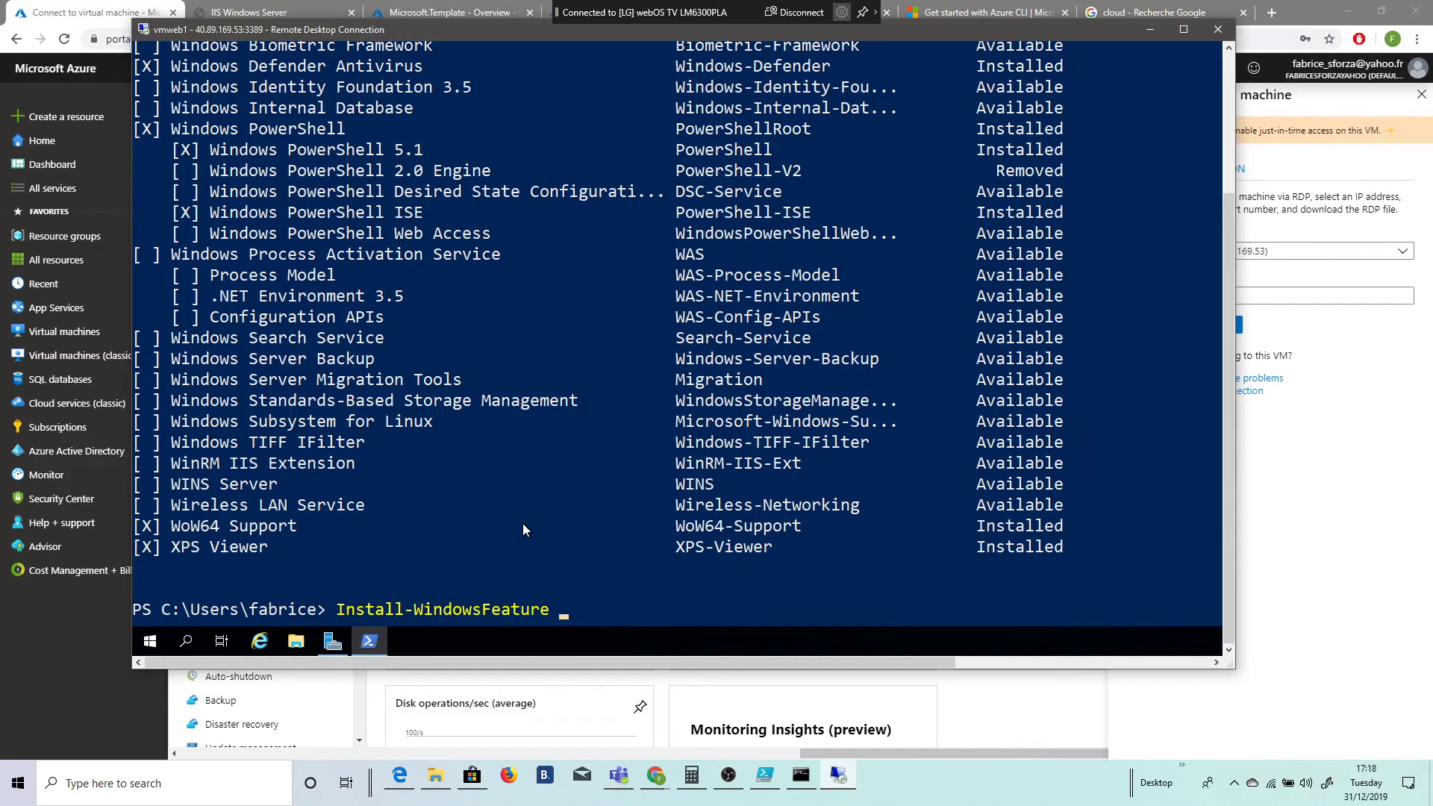
{"action": "type", "text": " Web-Server -In"}
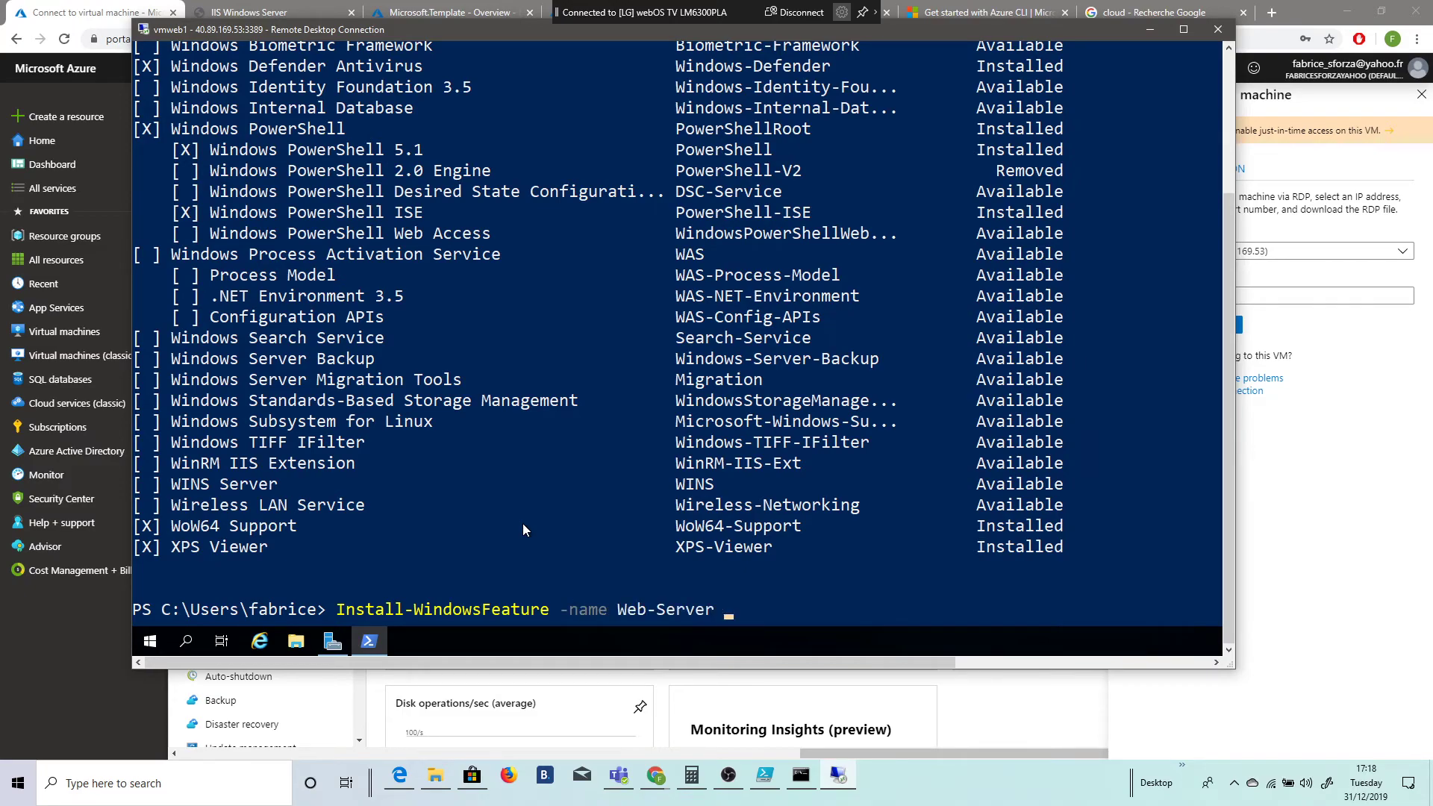
{"action": "key", "text": "Tab"}
{"action": "type", "text": "-Incl"}
{"action": "key", "text": "Tab"}
{"action": "key", "text": "Return"}
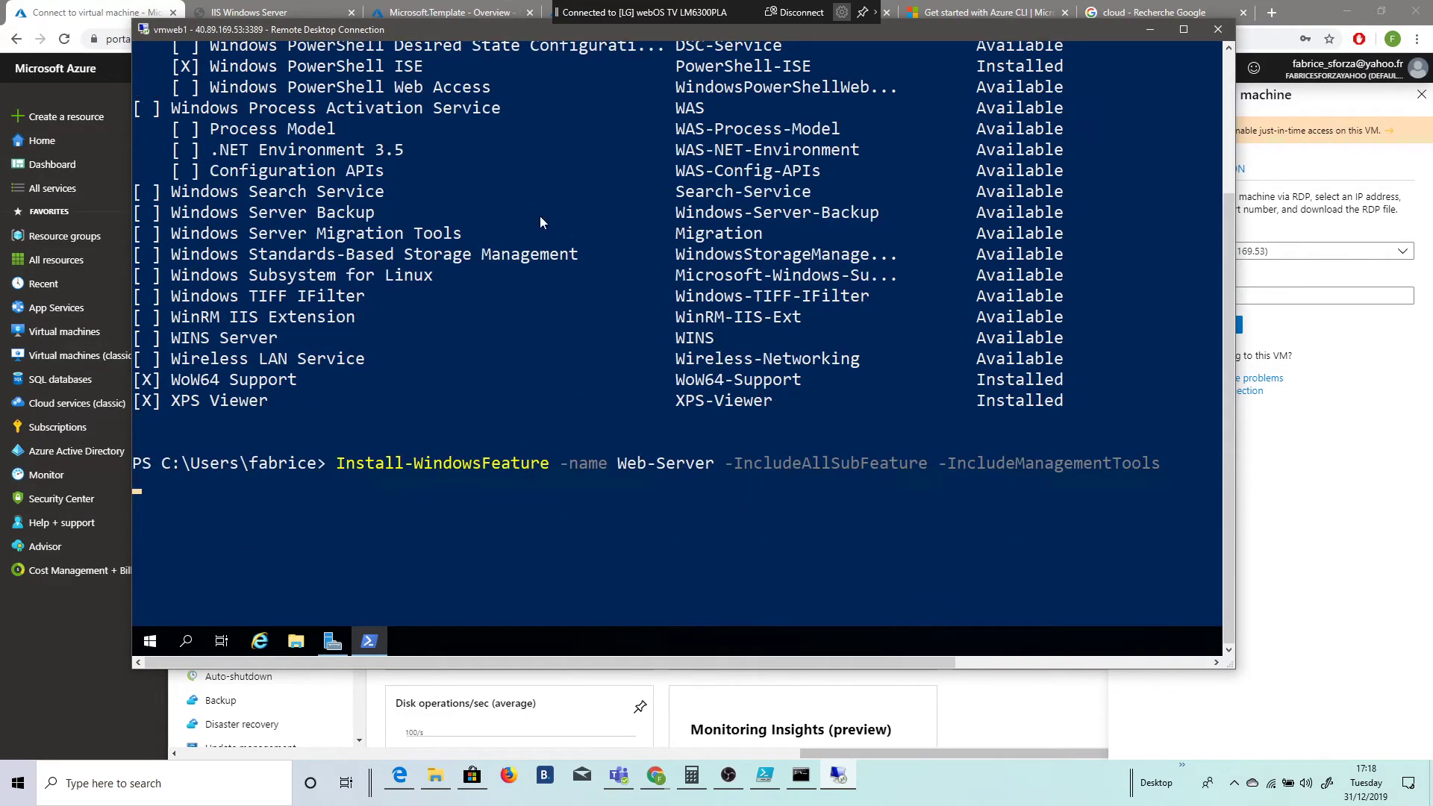
{"action": "left_click_drag", "start_coordinate": [464, 32], "coordinate": [477, 141]}
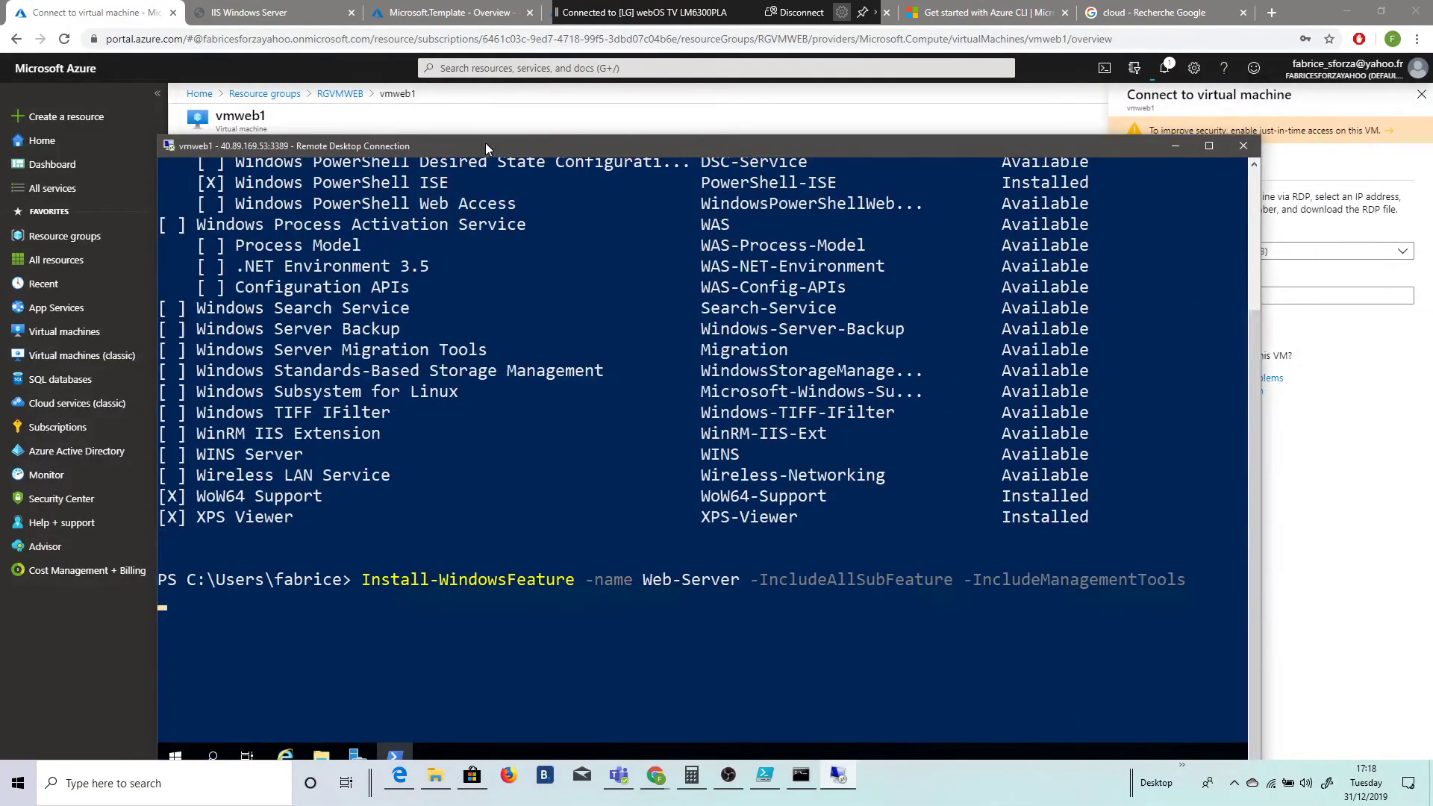
{"action": "mouse_move", "coordinate": [930, 137]}
{"action": "left_mouse_down"}
{"action": "mouse_move", "coordinate": [929, 279]}
{"action": "mouse_move", "coordinate": [905, 139]}
{"action": "left_mouse_up"}
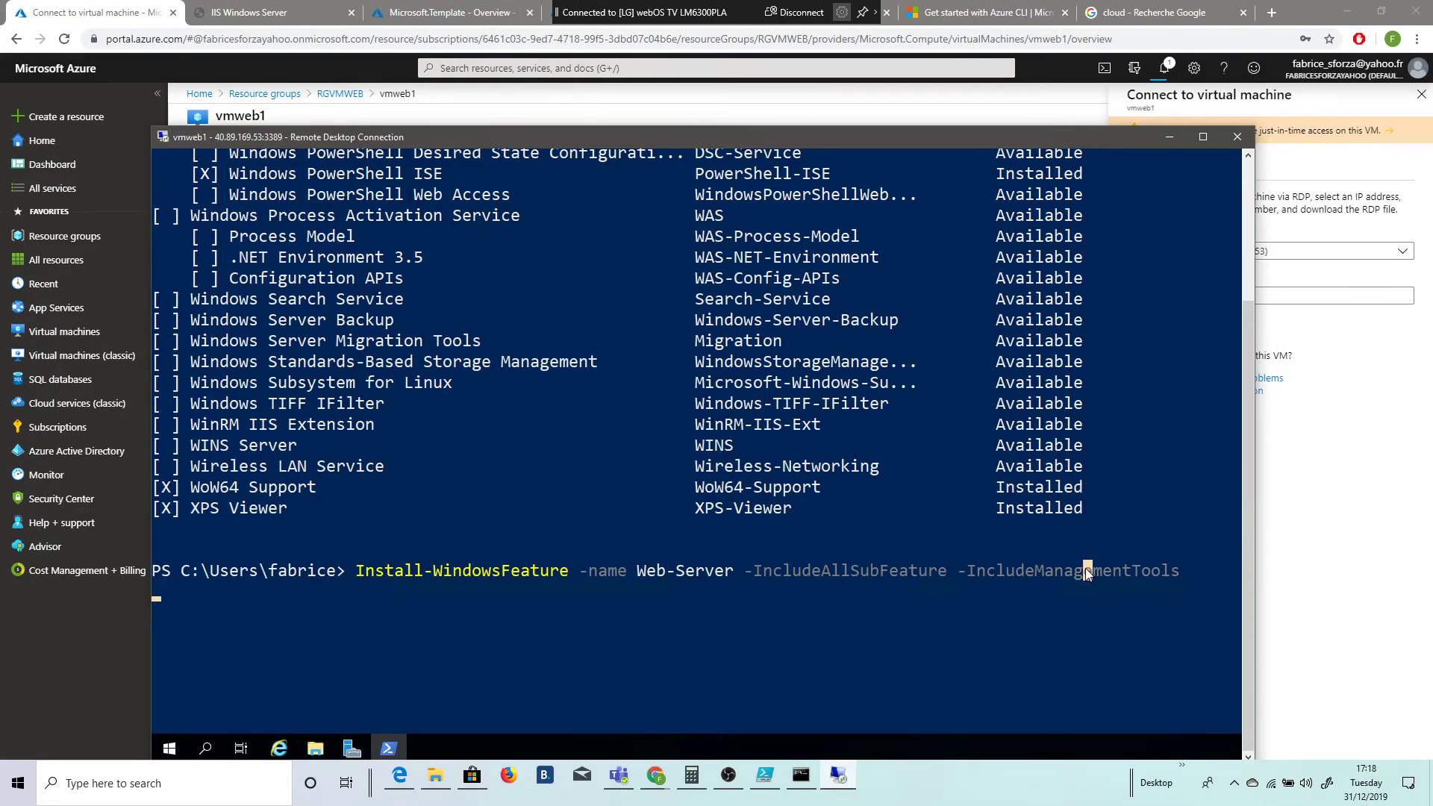
{"action": "scroll", "coordinate": [571, 322], "scroll_direction": "down", "scroll_amount": 3}
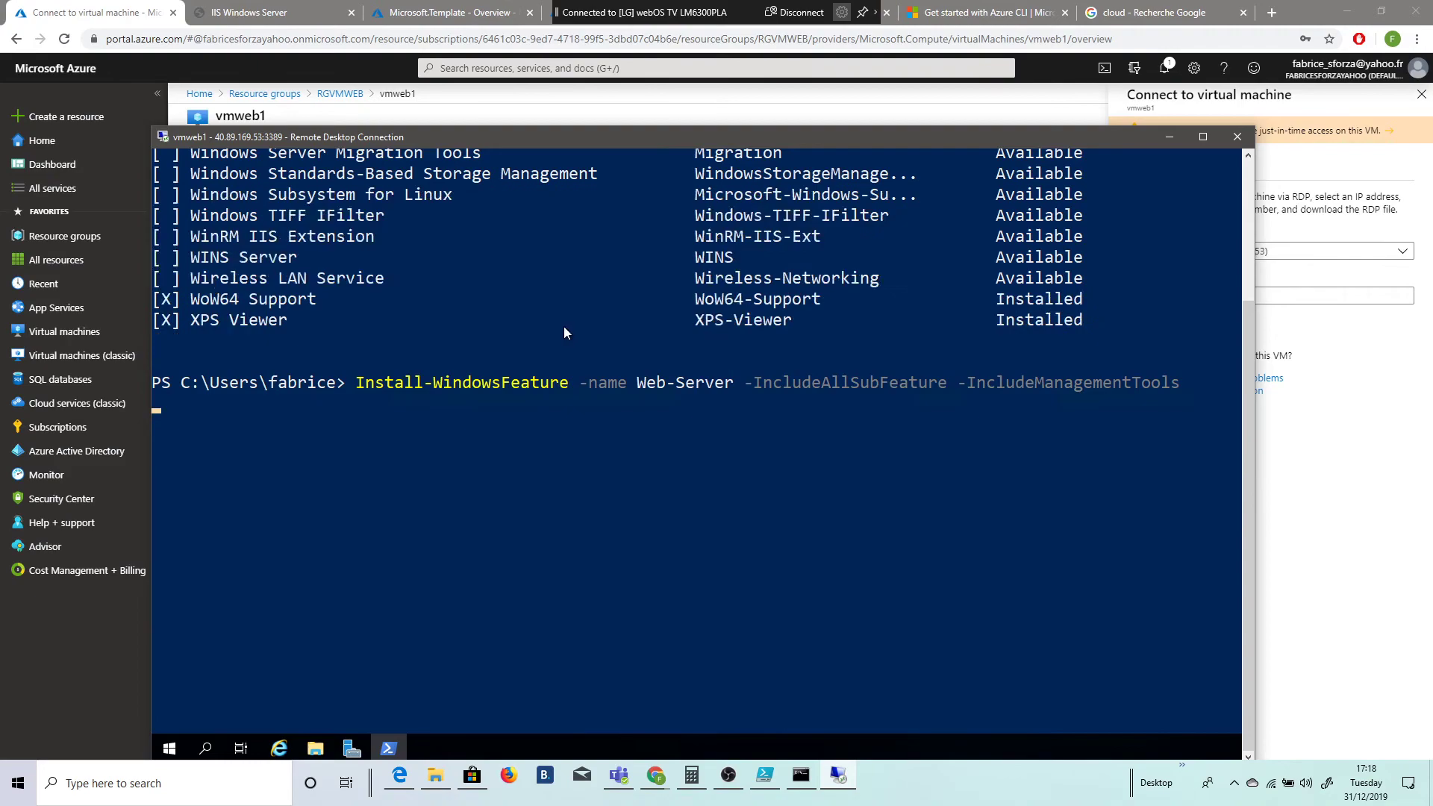
{"action": "left_click_drag", "start_coordinate": [670, 139], "coordinate": [607, 181]}
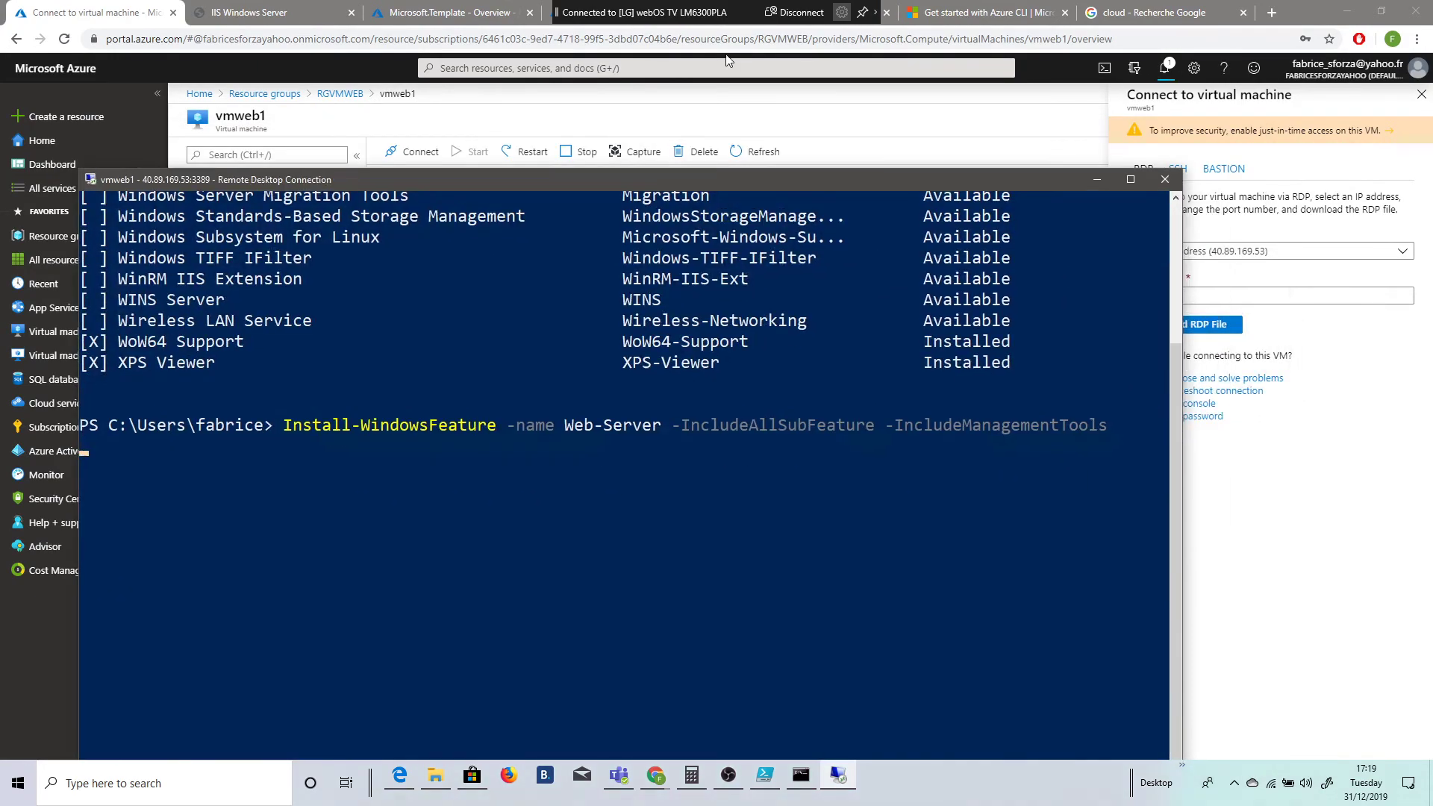
{"action": "left_click_drag", "start_coordinate": [360, 180], "coordinate": [492, 81]}
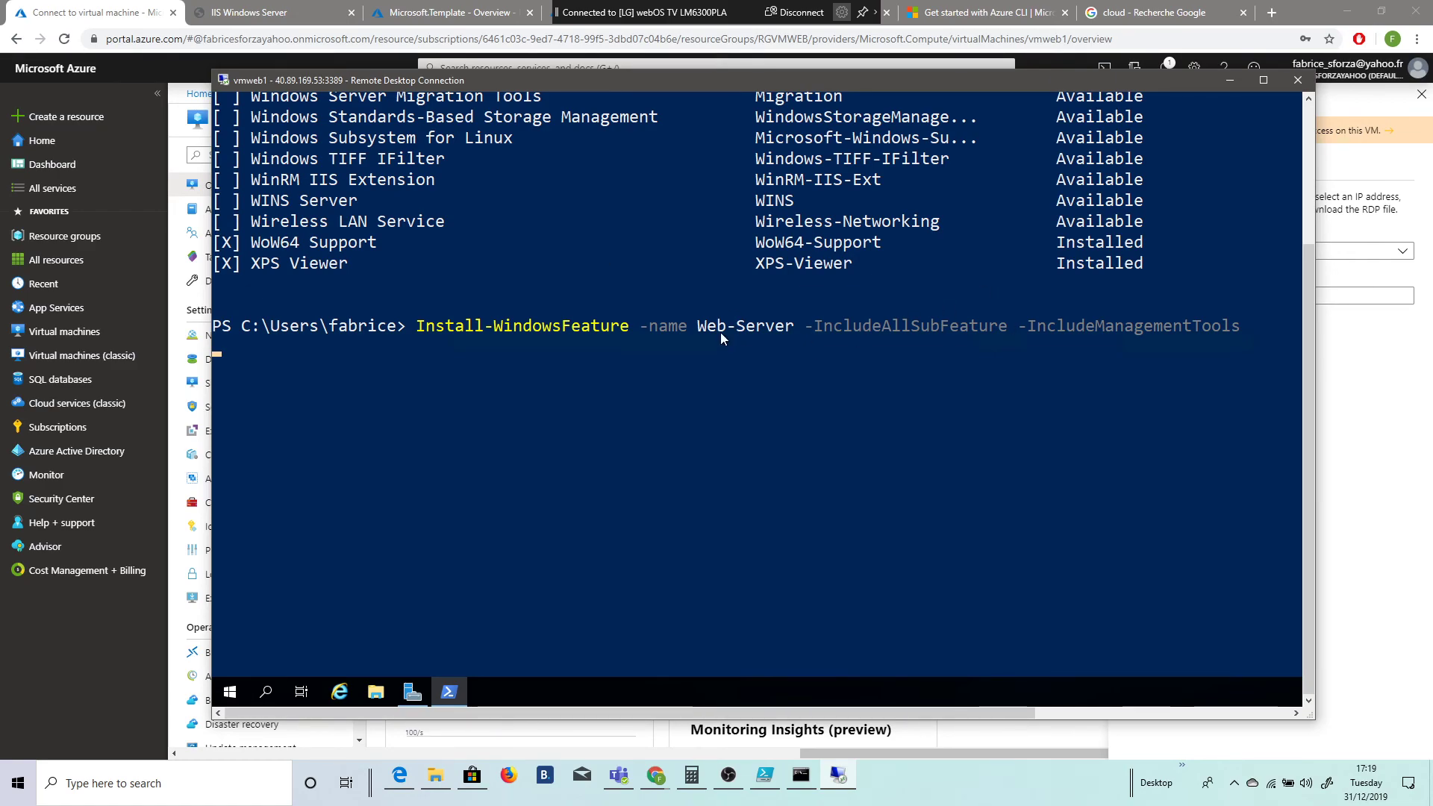
{"action": "left_click_drag", "start_coordinate": [719, 329], "coordinate": [717, 302]}
{"action": "scroll", "coordinate": [1309, 153], "scroll_direction": "up", "scroll_amount": 3}
{"action": "scroll", "coordinate": [1307, 164], "scroll_direction": "down", "scroll_amount": 3}
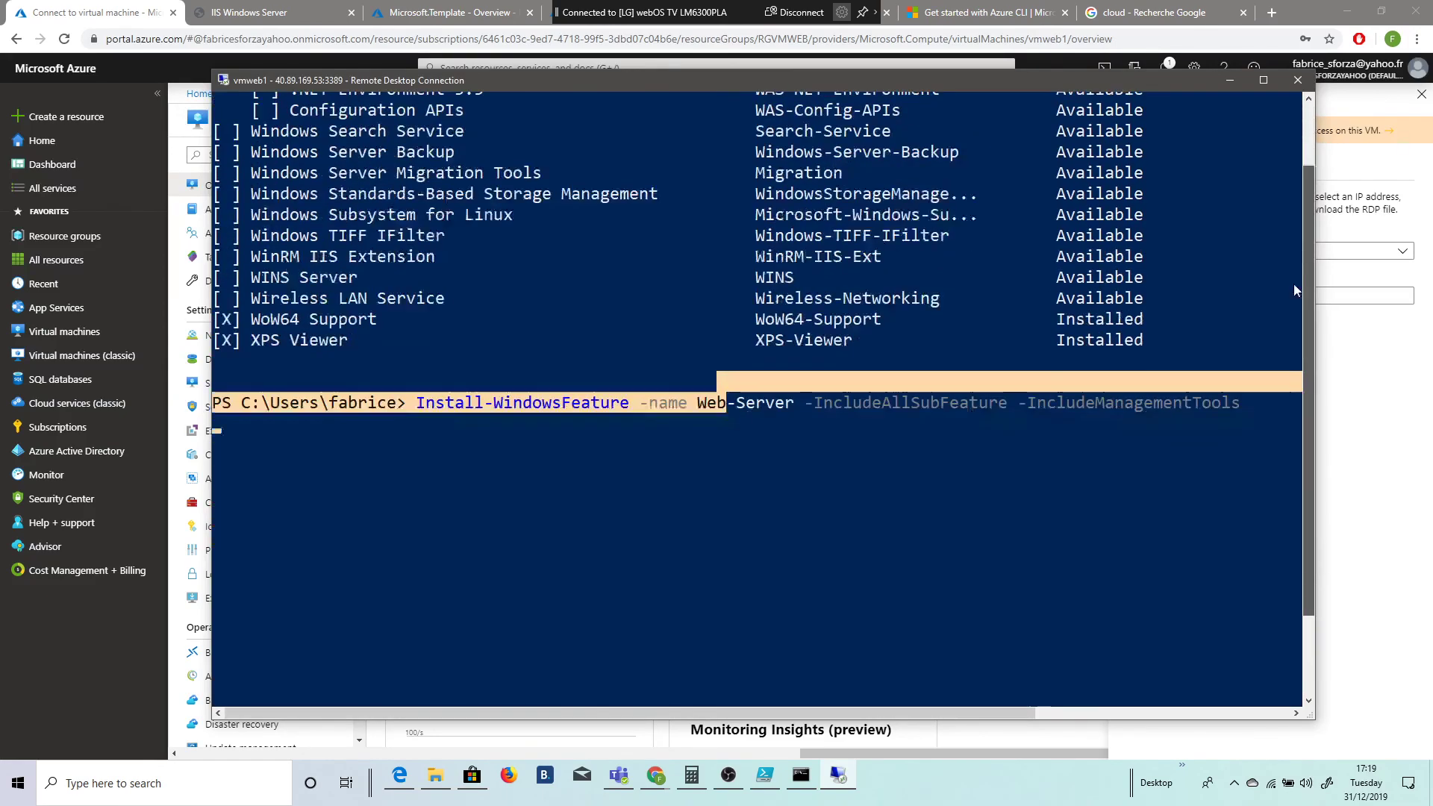
{"action": "left_click", "coordinate": [428, 388]}
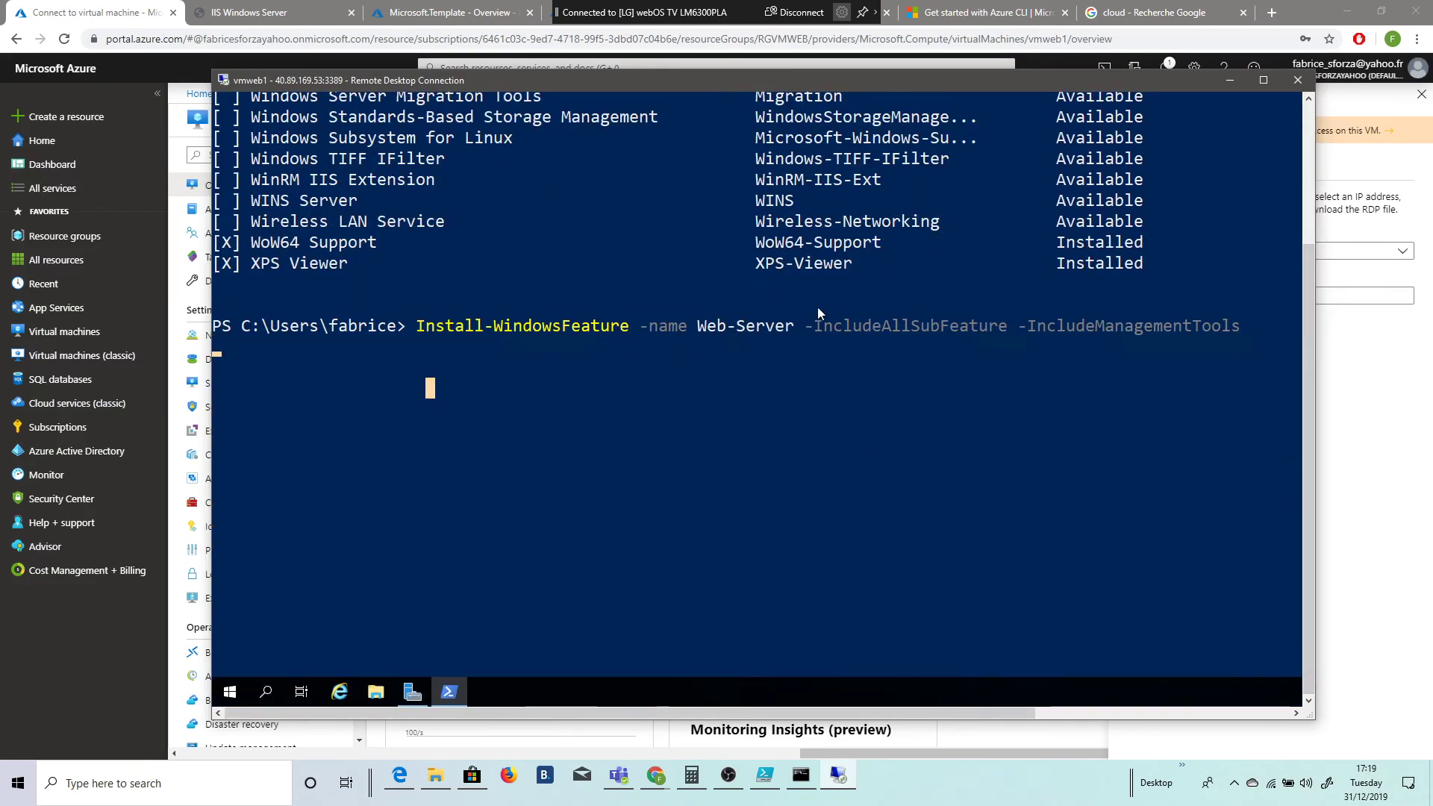
{"action": "key", "text": "Escape"}
{"action": "left_click_drag", "start_coordinate": [611, 87], "coordinate": [669, 336]}
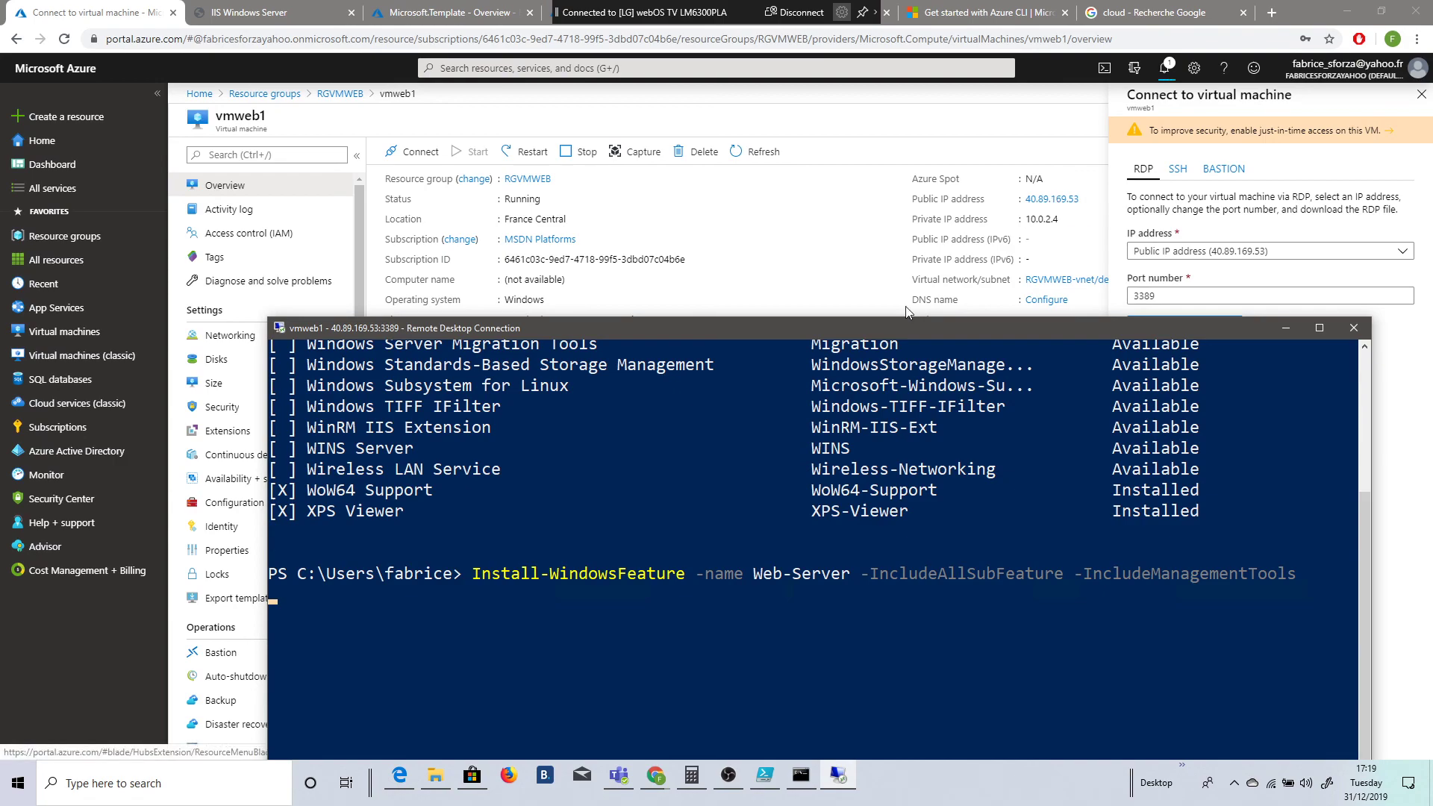
{"action": "left_click_drag", "start_coordinate": [789, 329], "coordinate": [778, 138]}
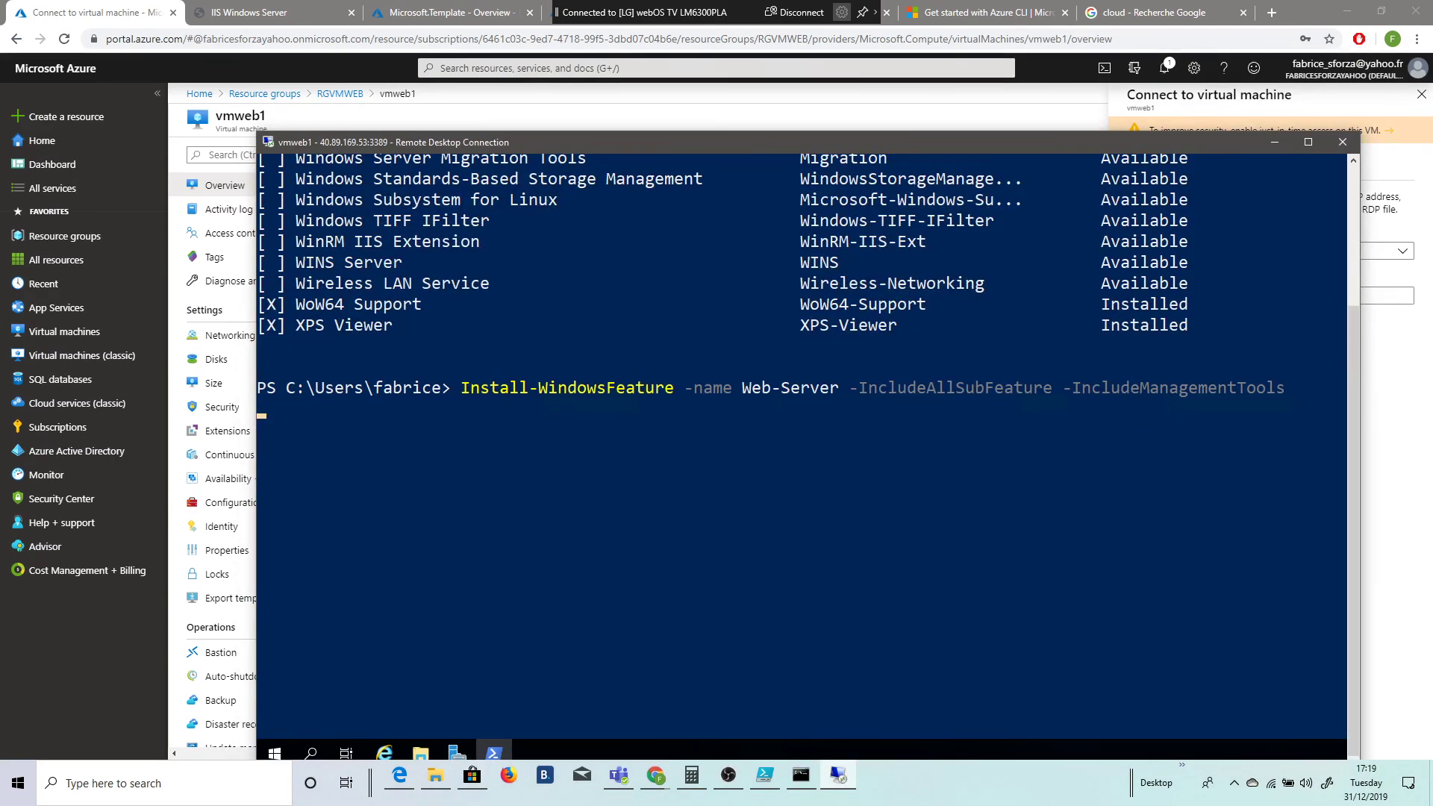